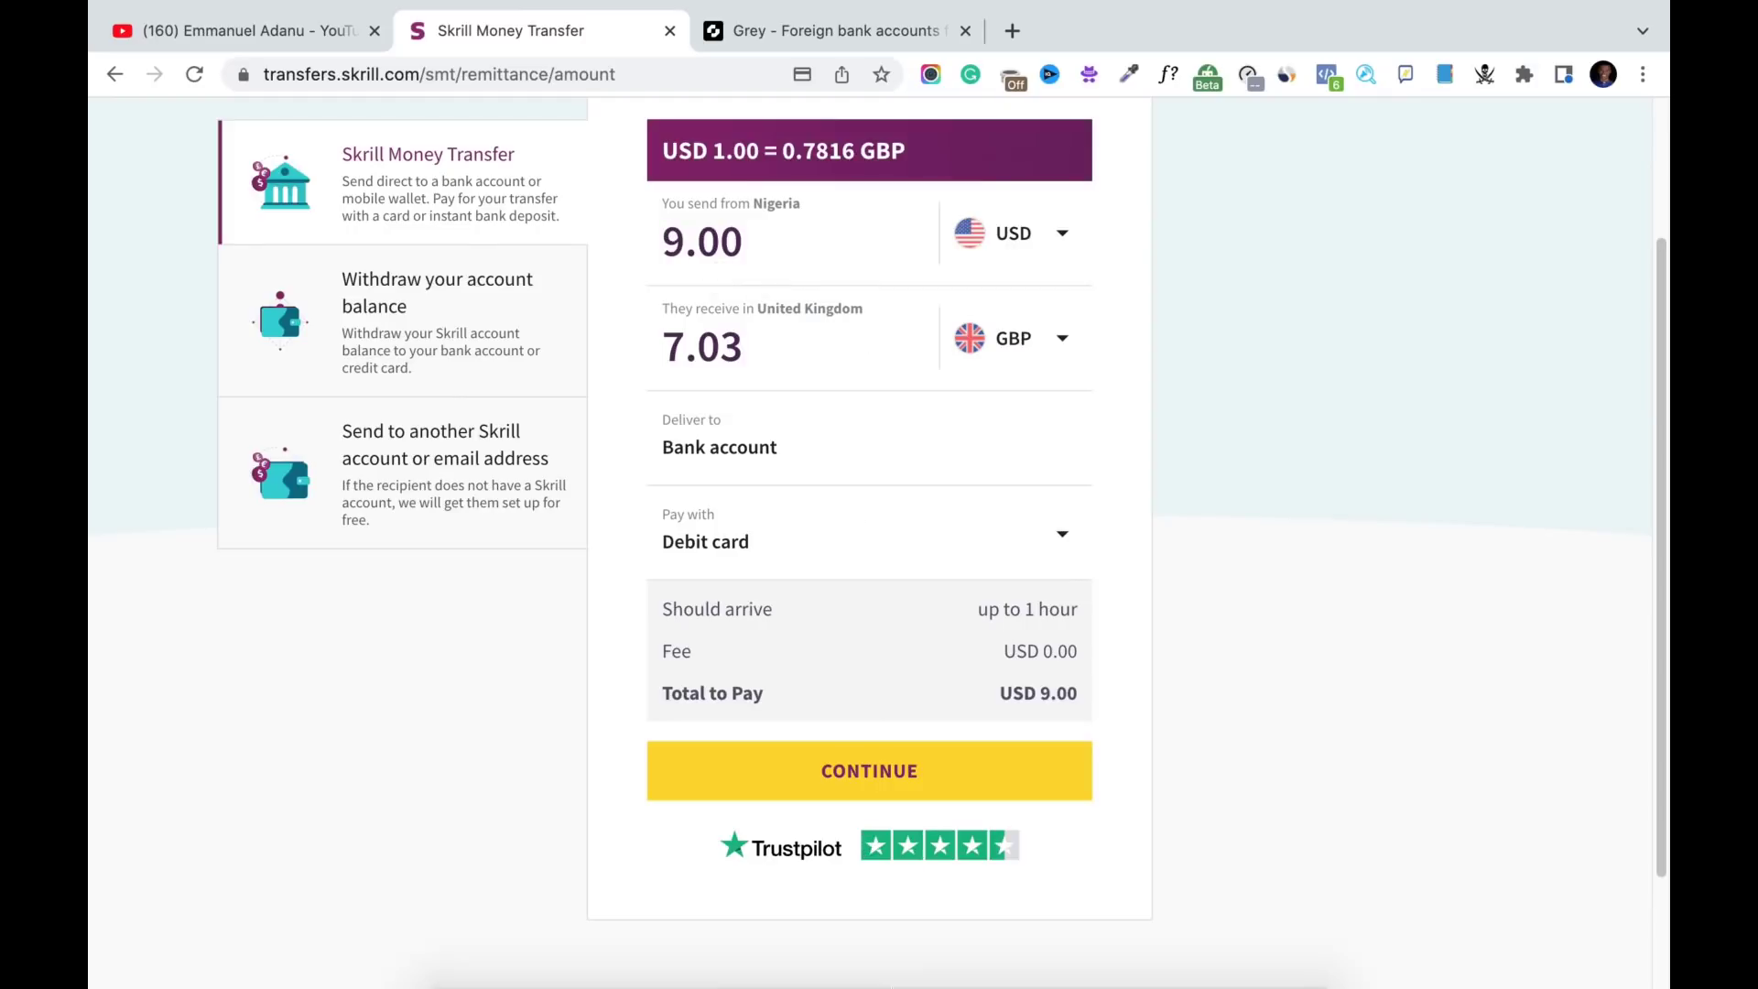
Switch to Calculator and multiply 9 by 500
{"action": "left_click", "coordinate": [961, 925]}
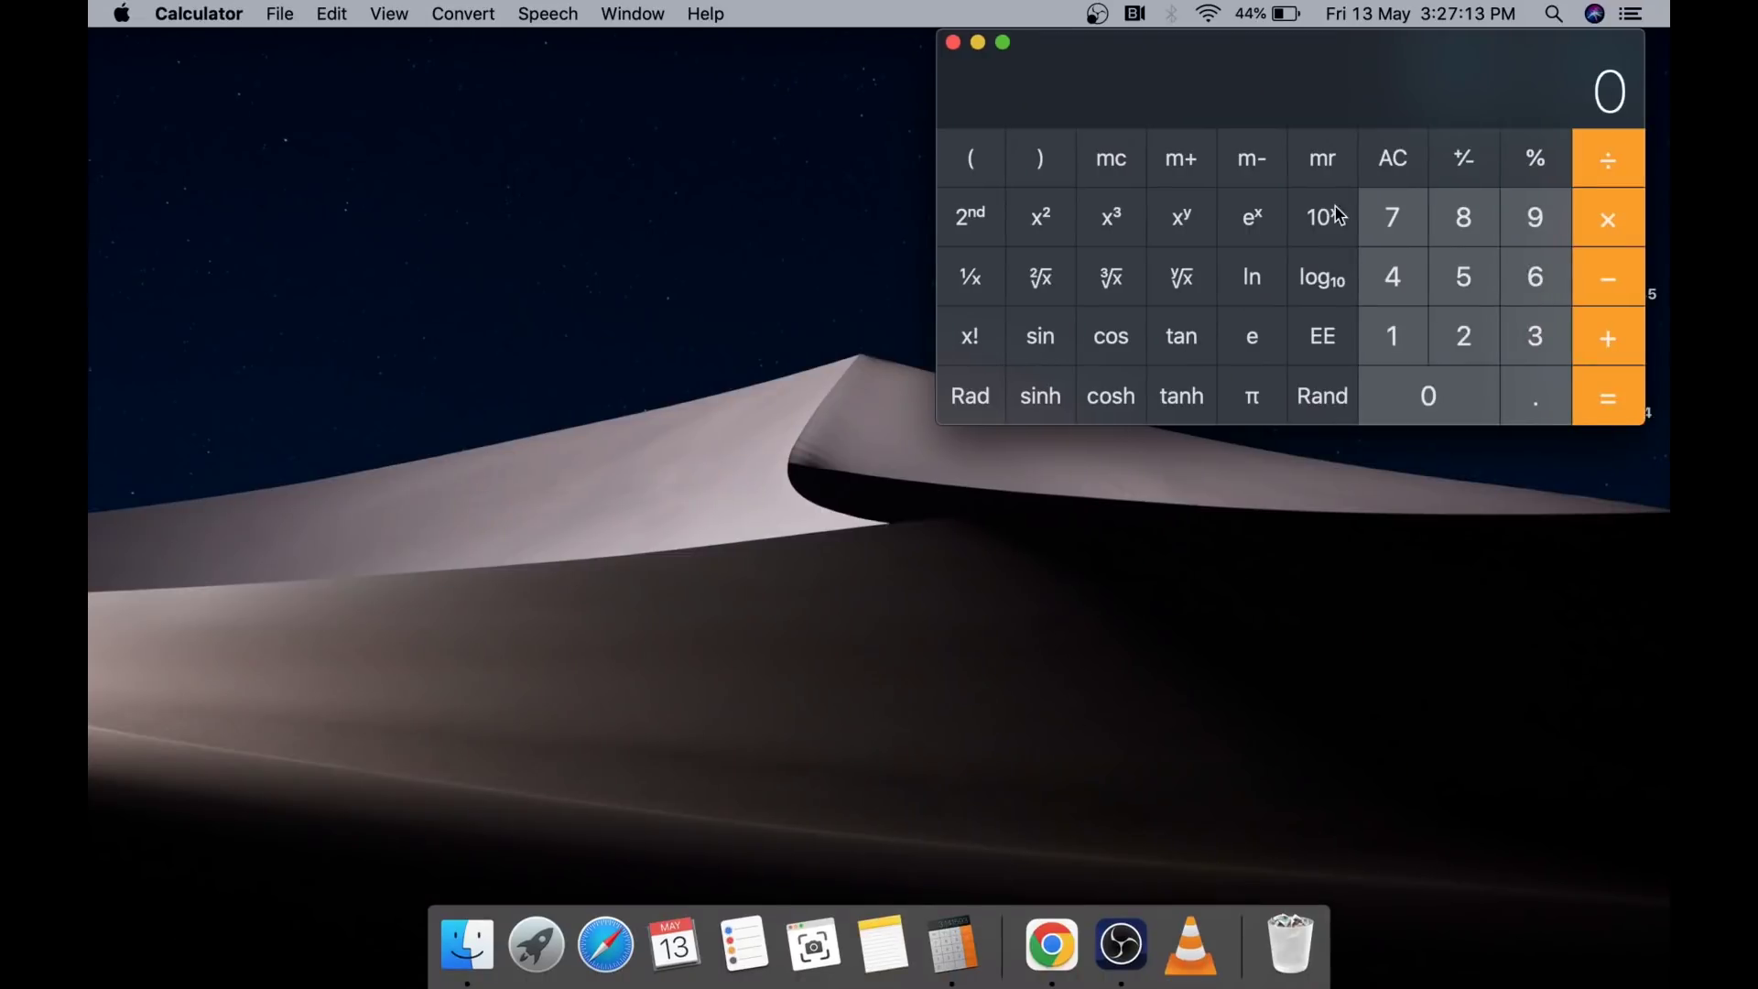
{"action": "left_click", "coordinate": [1526, 198]}
{"action": "left_click", "coordinate": [1634, 234]}
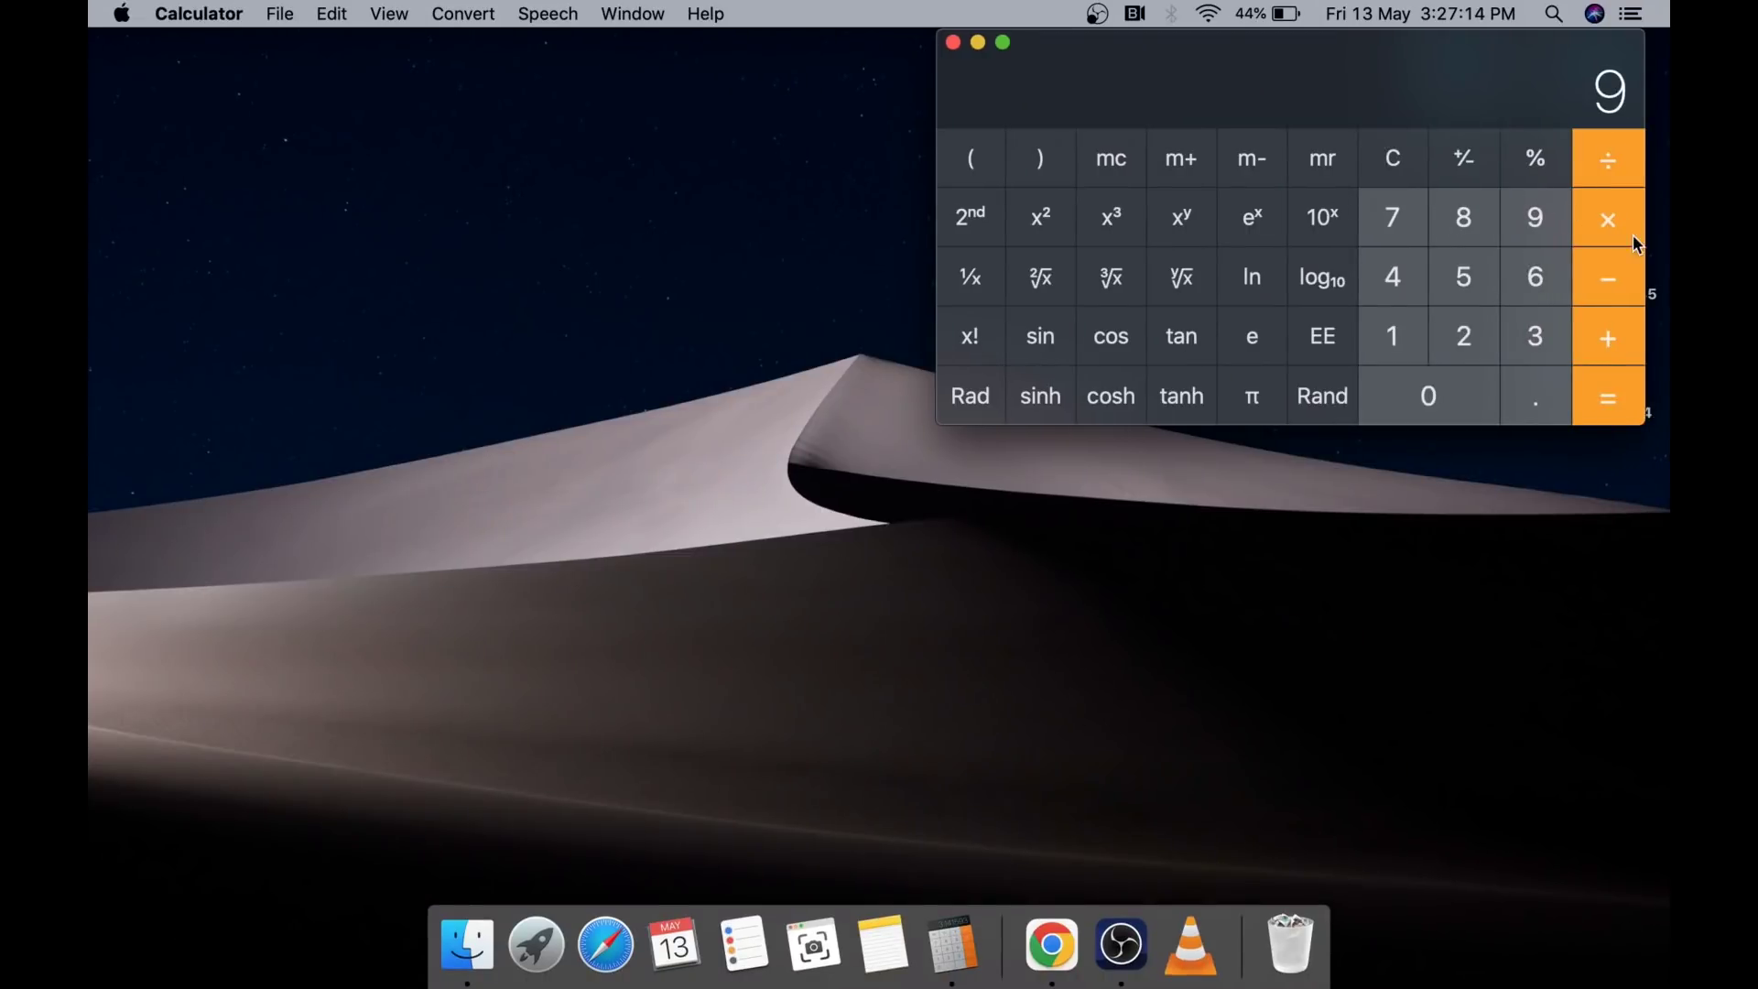
{"action": "left_click", "coordinate": [1465, 282]}
{"action": "left_click", "coordinate": [1449, 404]}
{"action": "left_click", "coordinate": [1449, 404]}
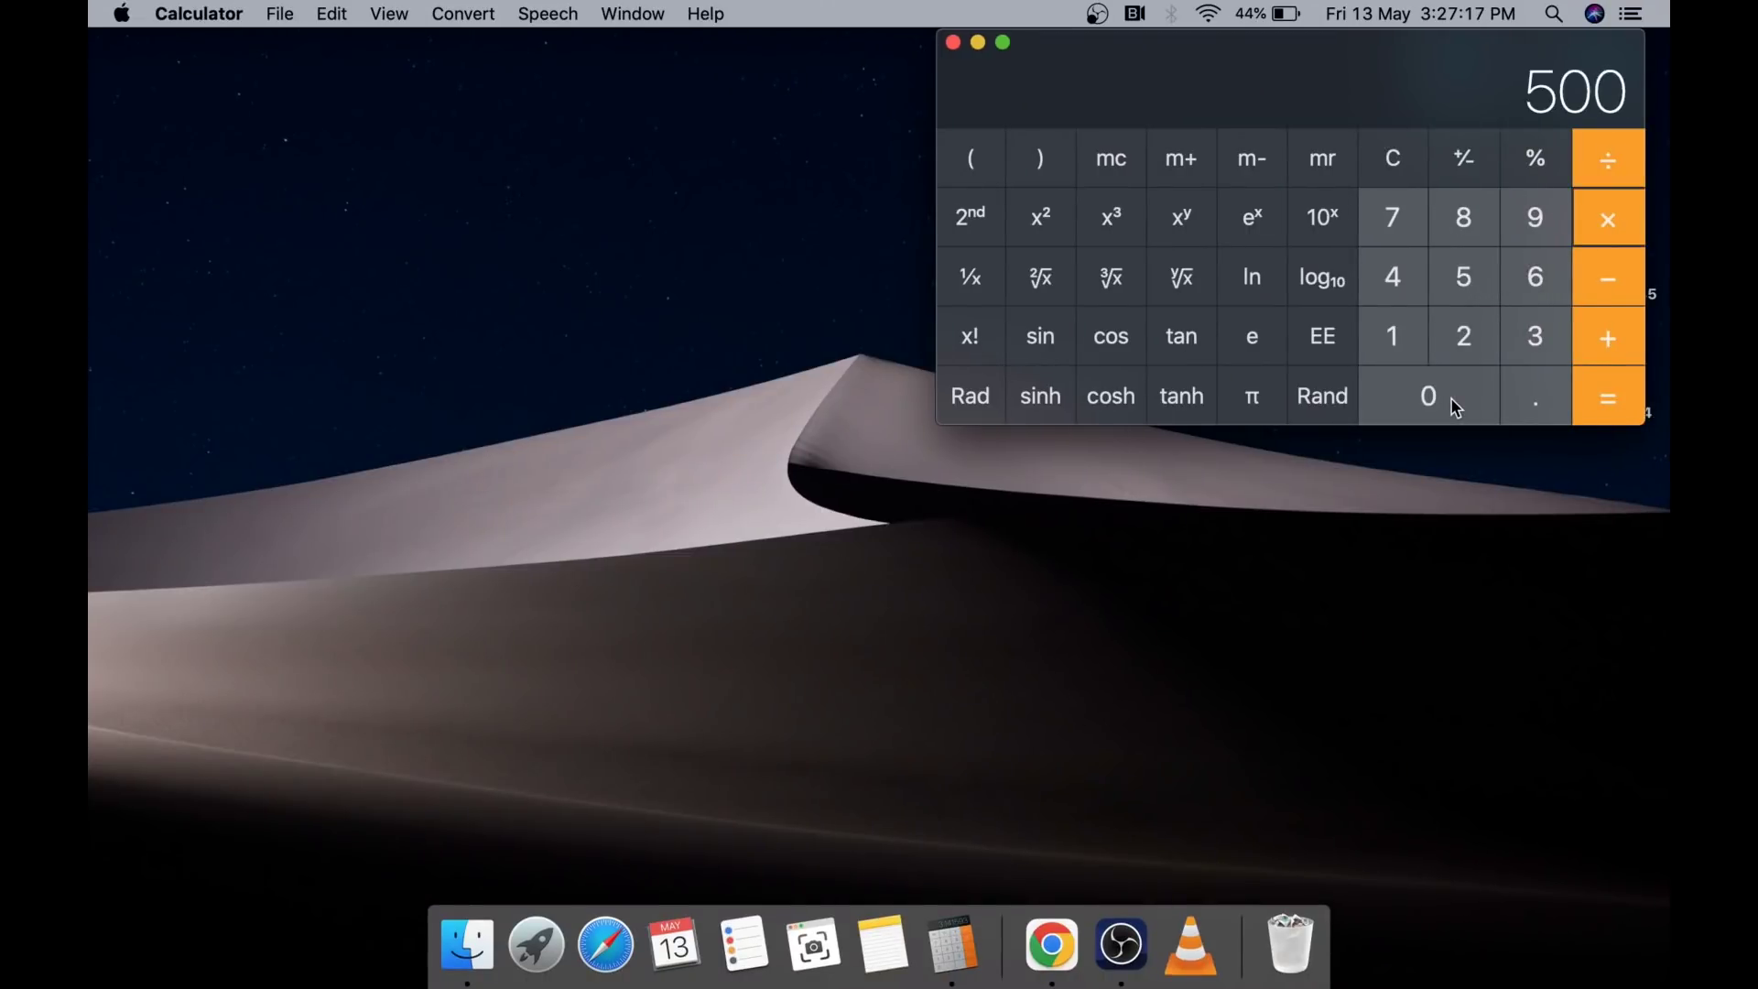
{"action": "left_click", "coordinate": [1605, 392]}
Return to Chrome, continue with the USD 9.00 transfer and choose to send it to myself as a new recipient
{"action": "left_click", "coordinate": [1050, 942]}
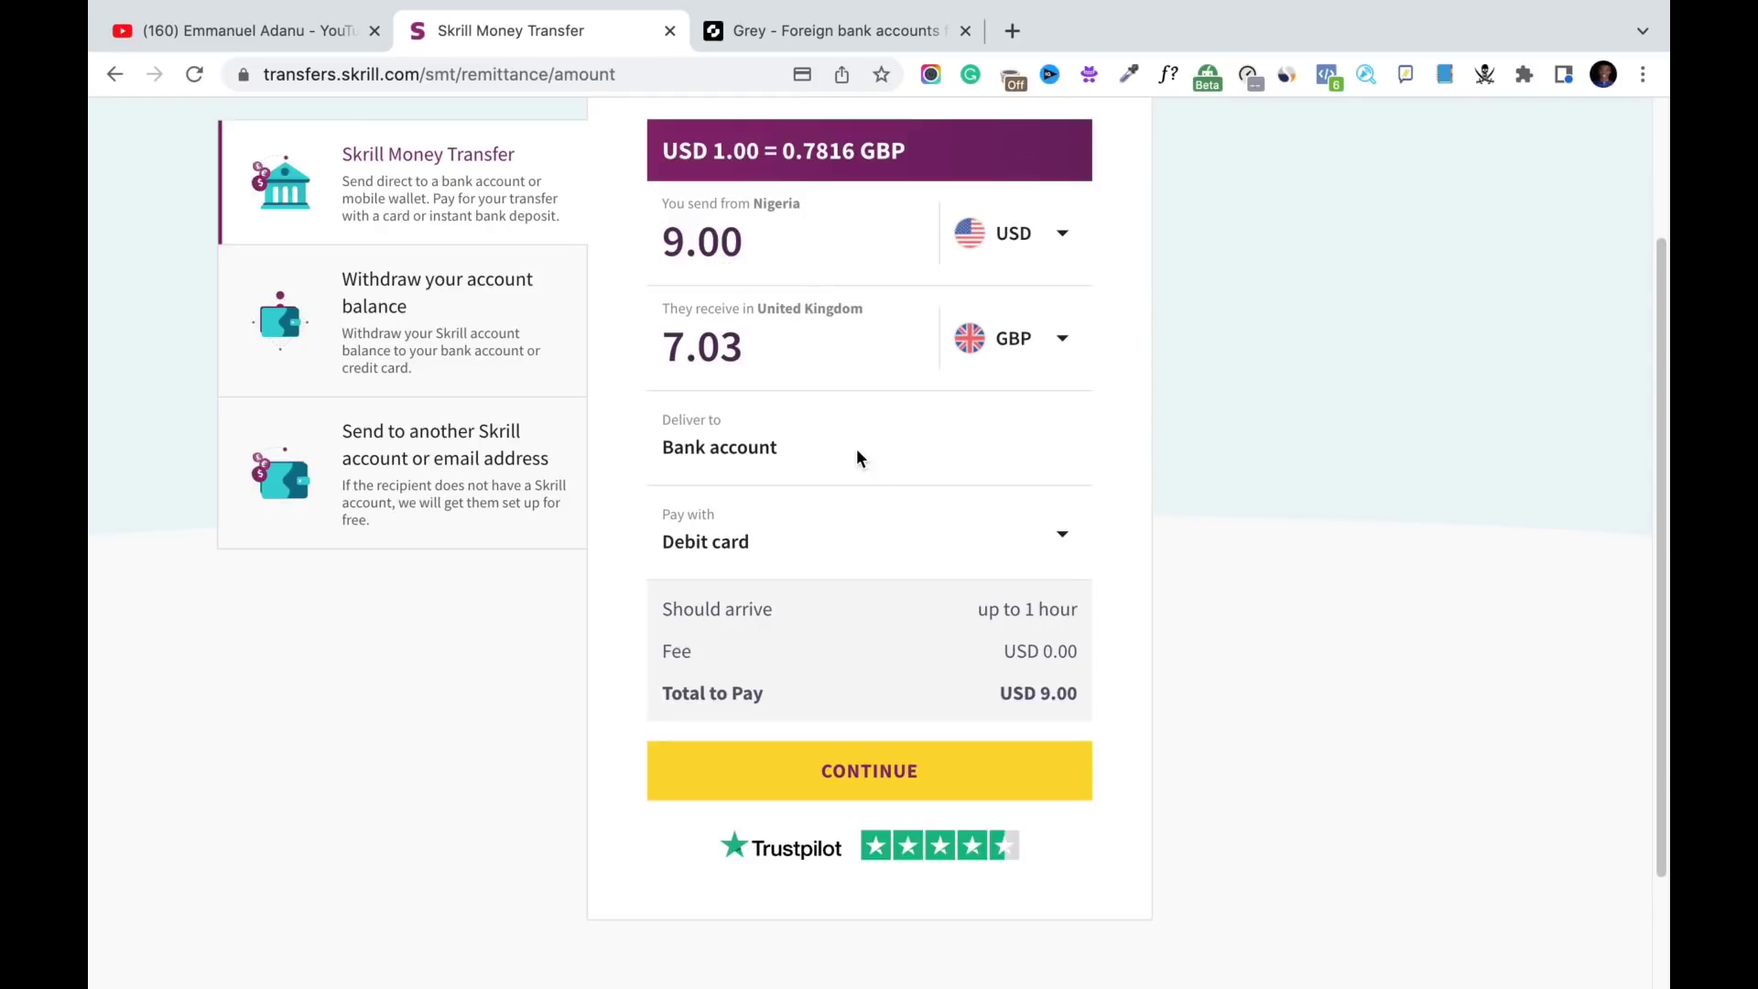
{"action": "left_click", "coordinate": [870, 771]}
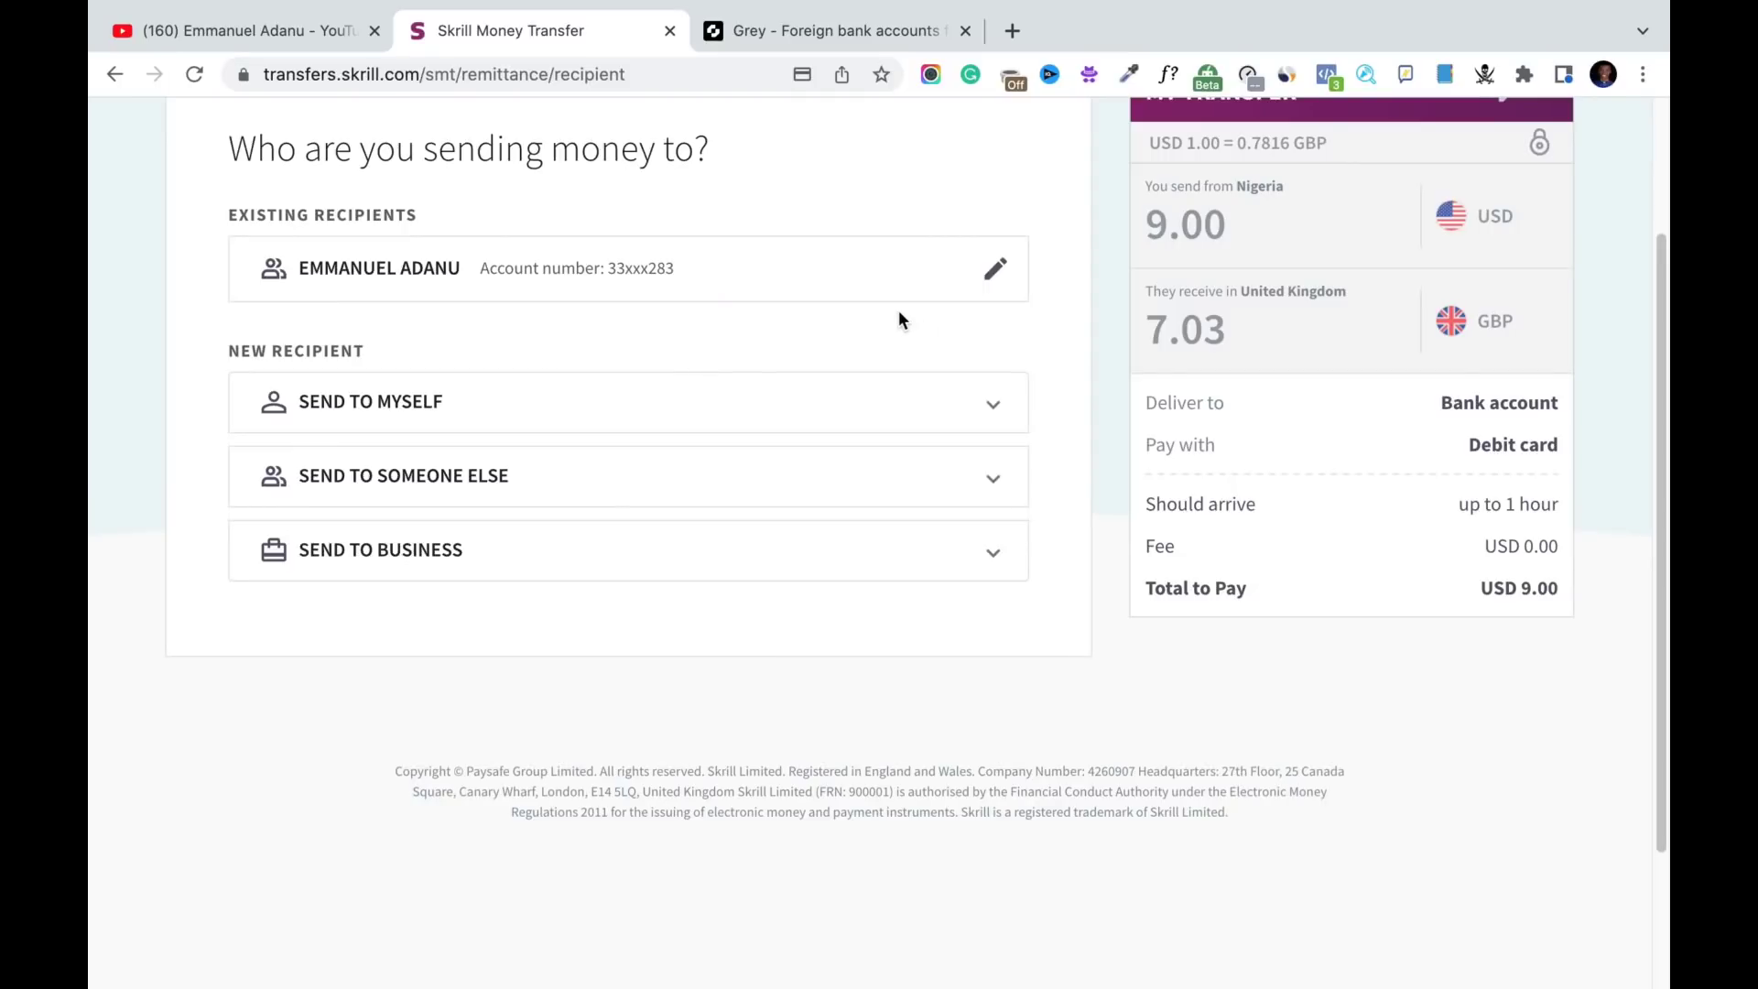
{"action": "left_click", "coordinate": [698, 417]}
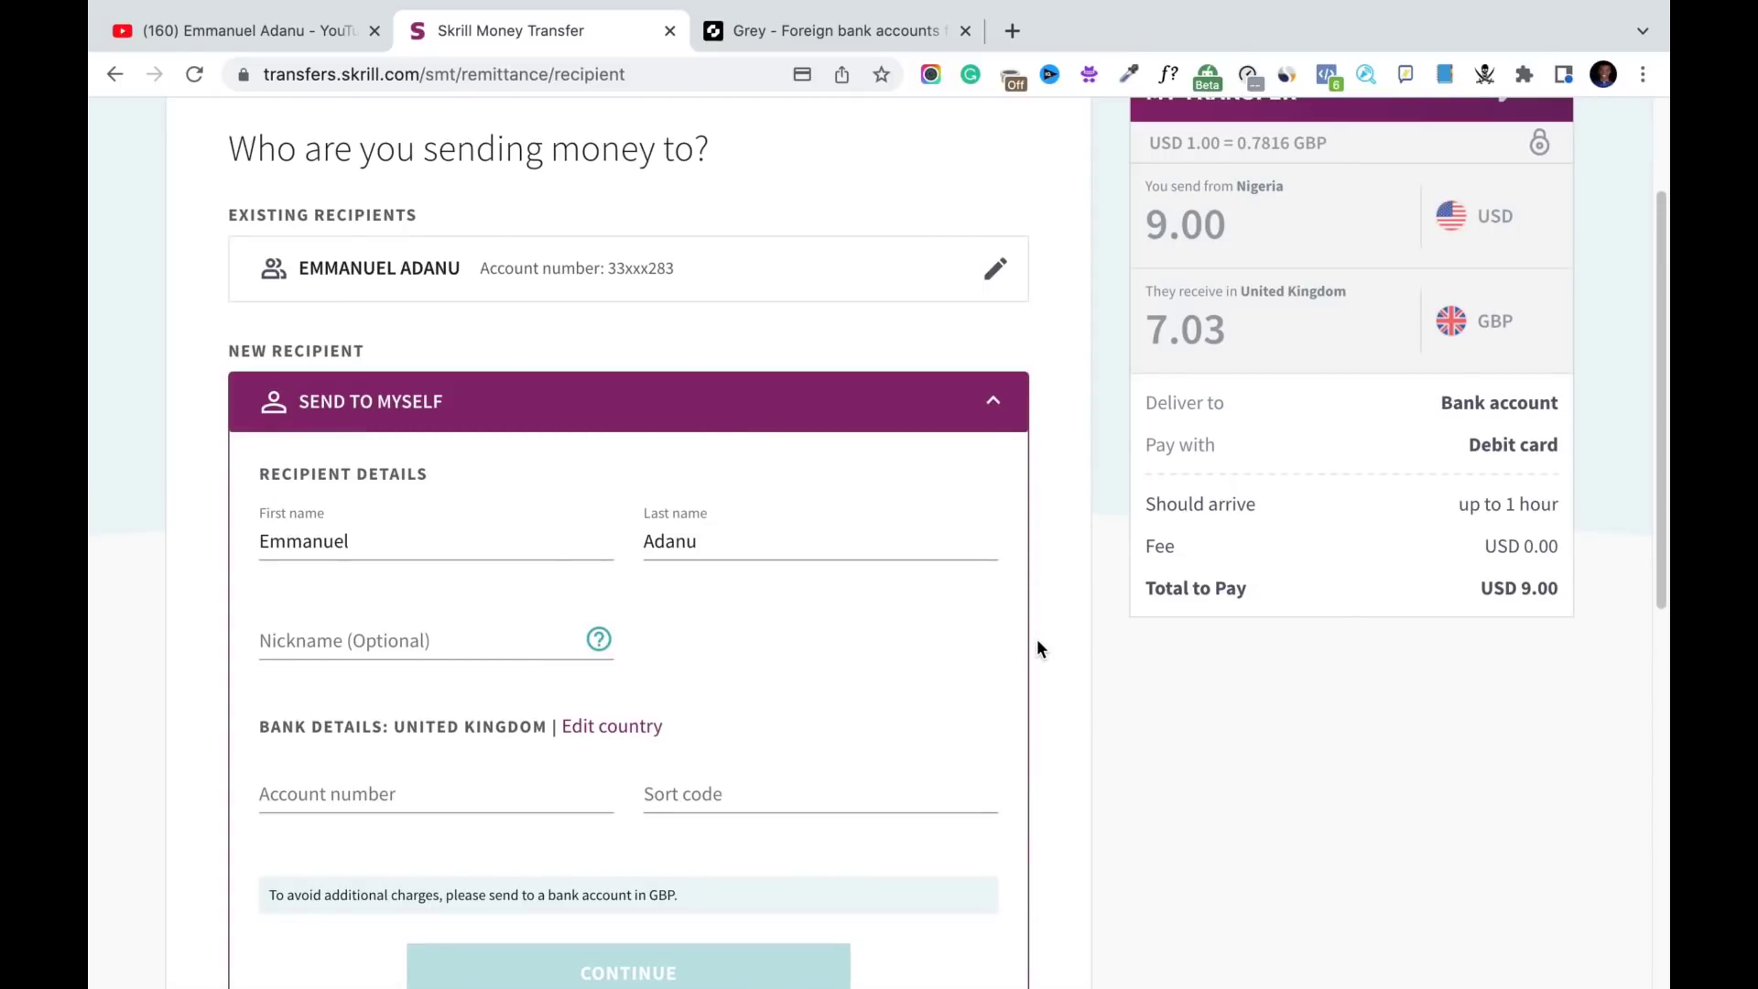
{"action": "scroll", "coordinate": [1038, 647], "scroll_direction": "down", "scroll_amount": 3}
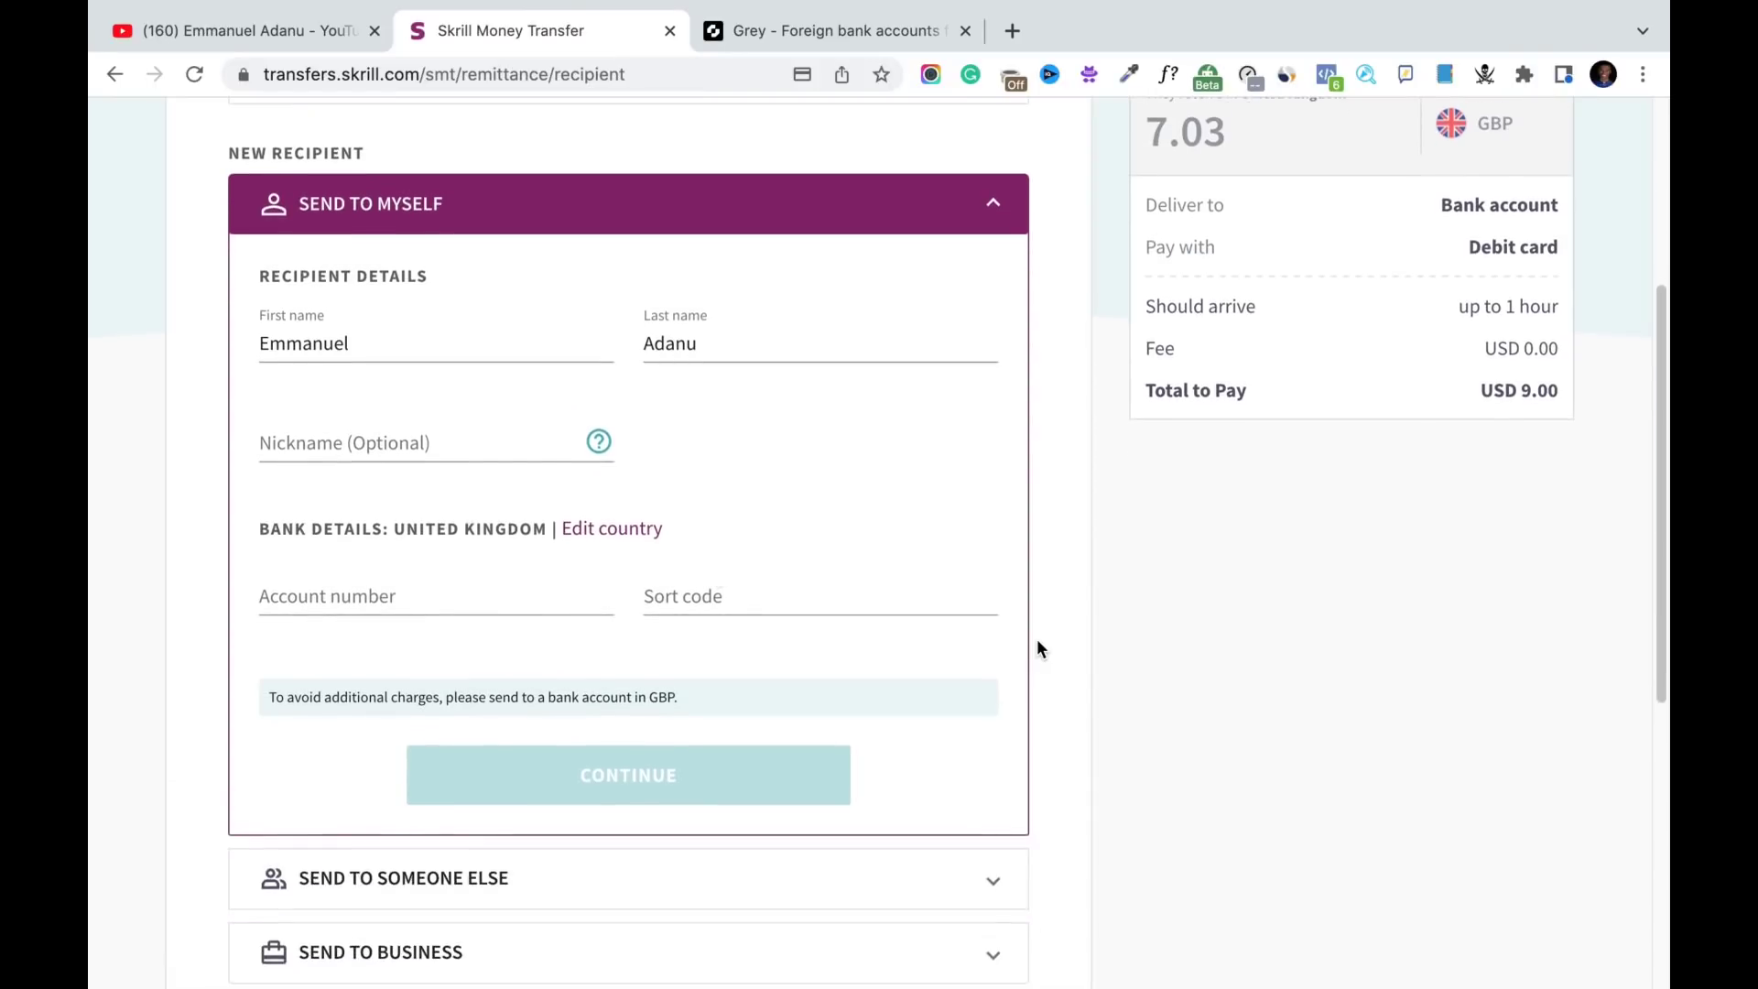
Show the Great Britain Pounds account details among the Grey accounts
{"action": "left_click", "coordinate": [808, 31]}
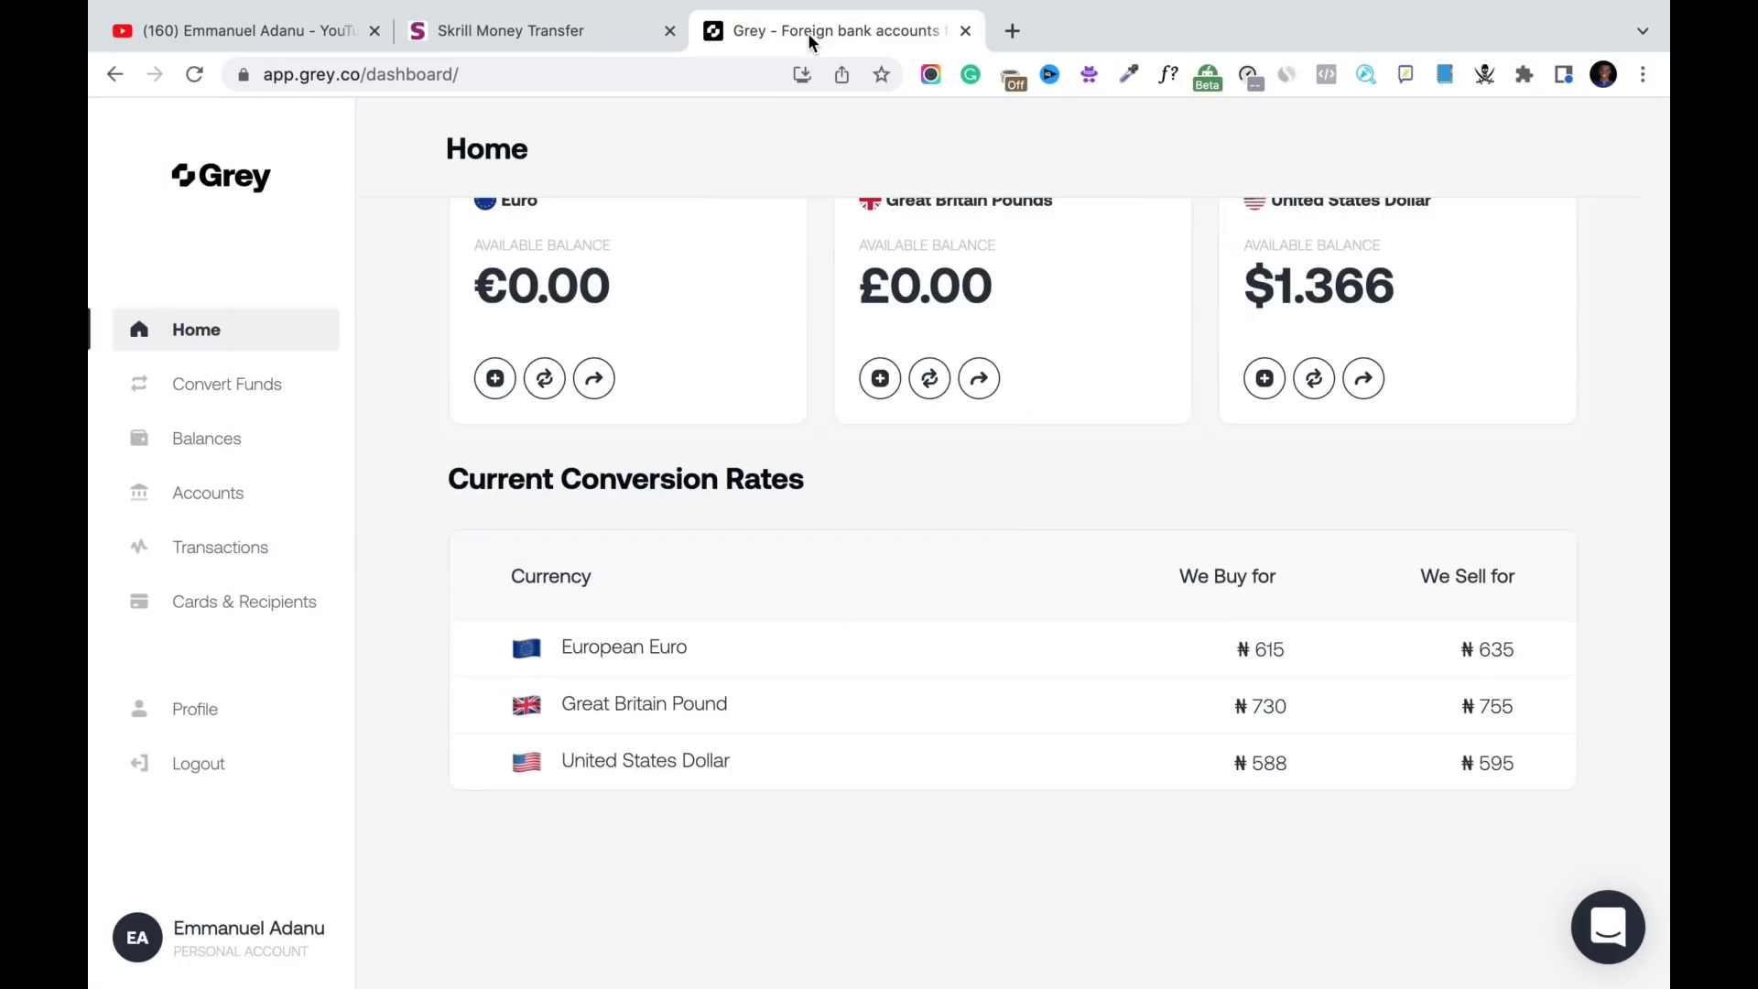
{"action": "left_click", "coordinate": [220, 500]}
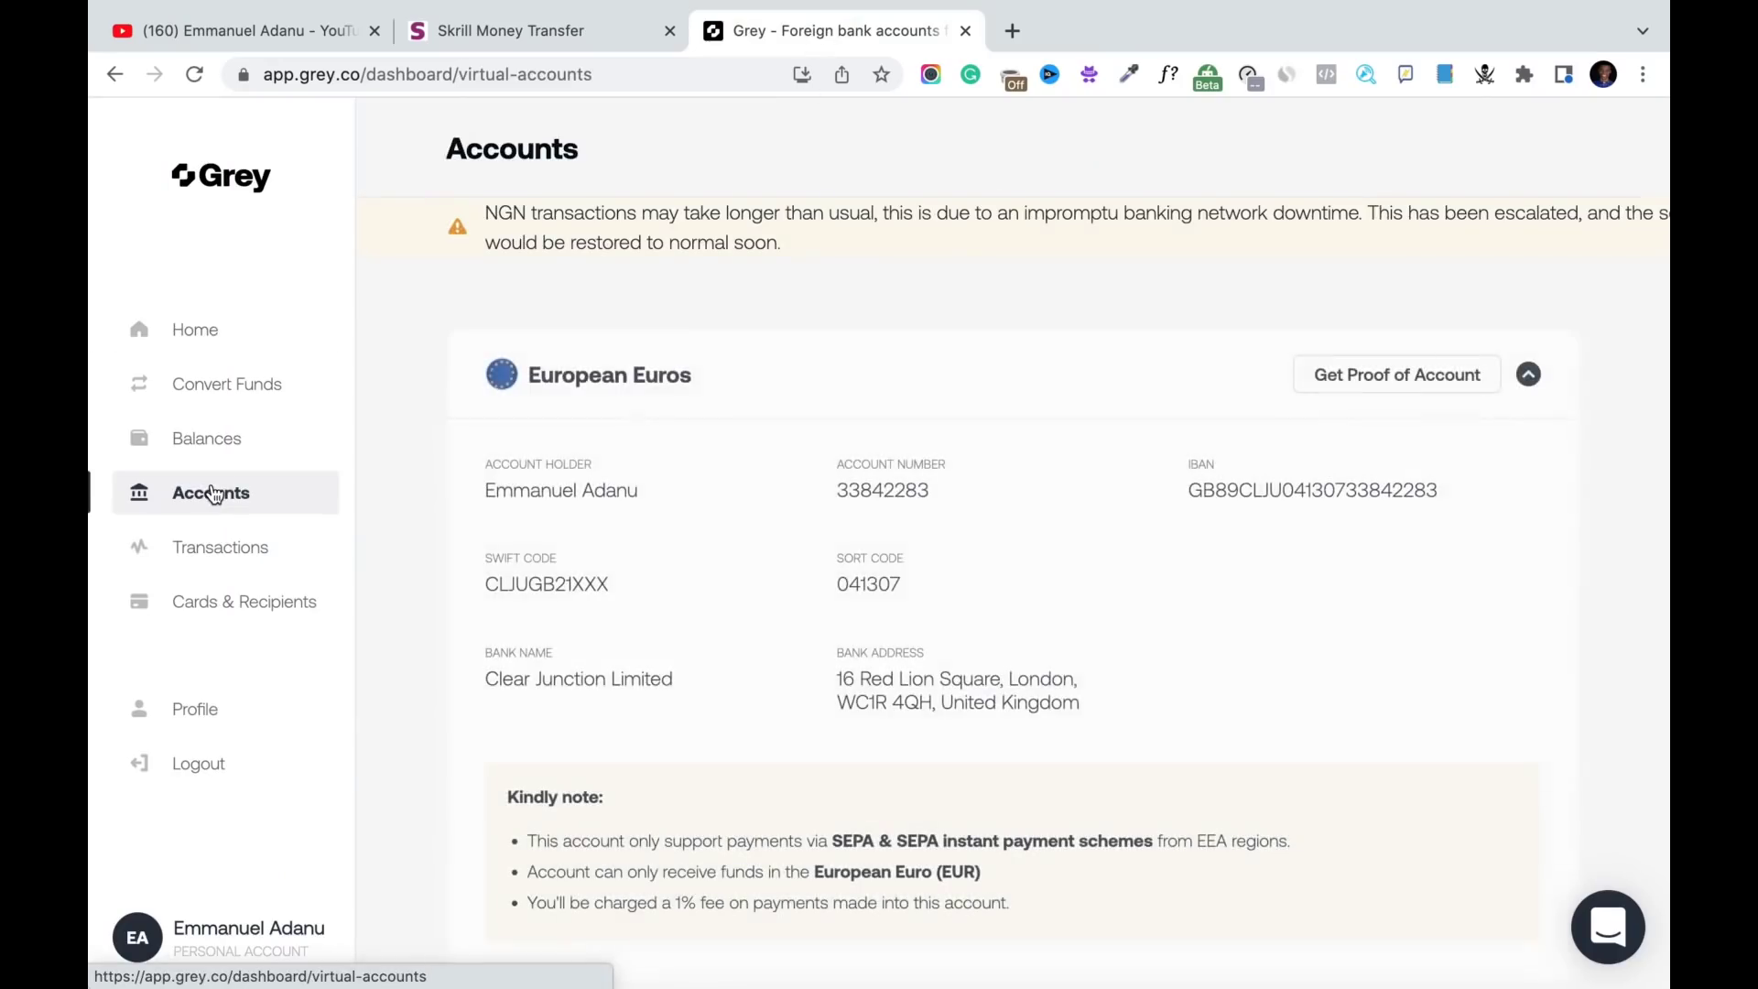
{"action": "key", "text": "ctrl+1"}
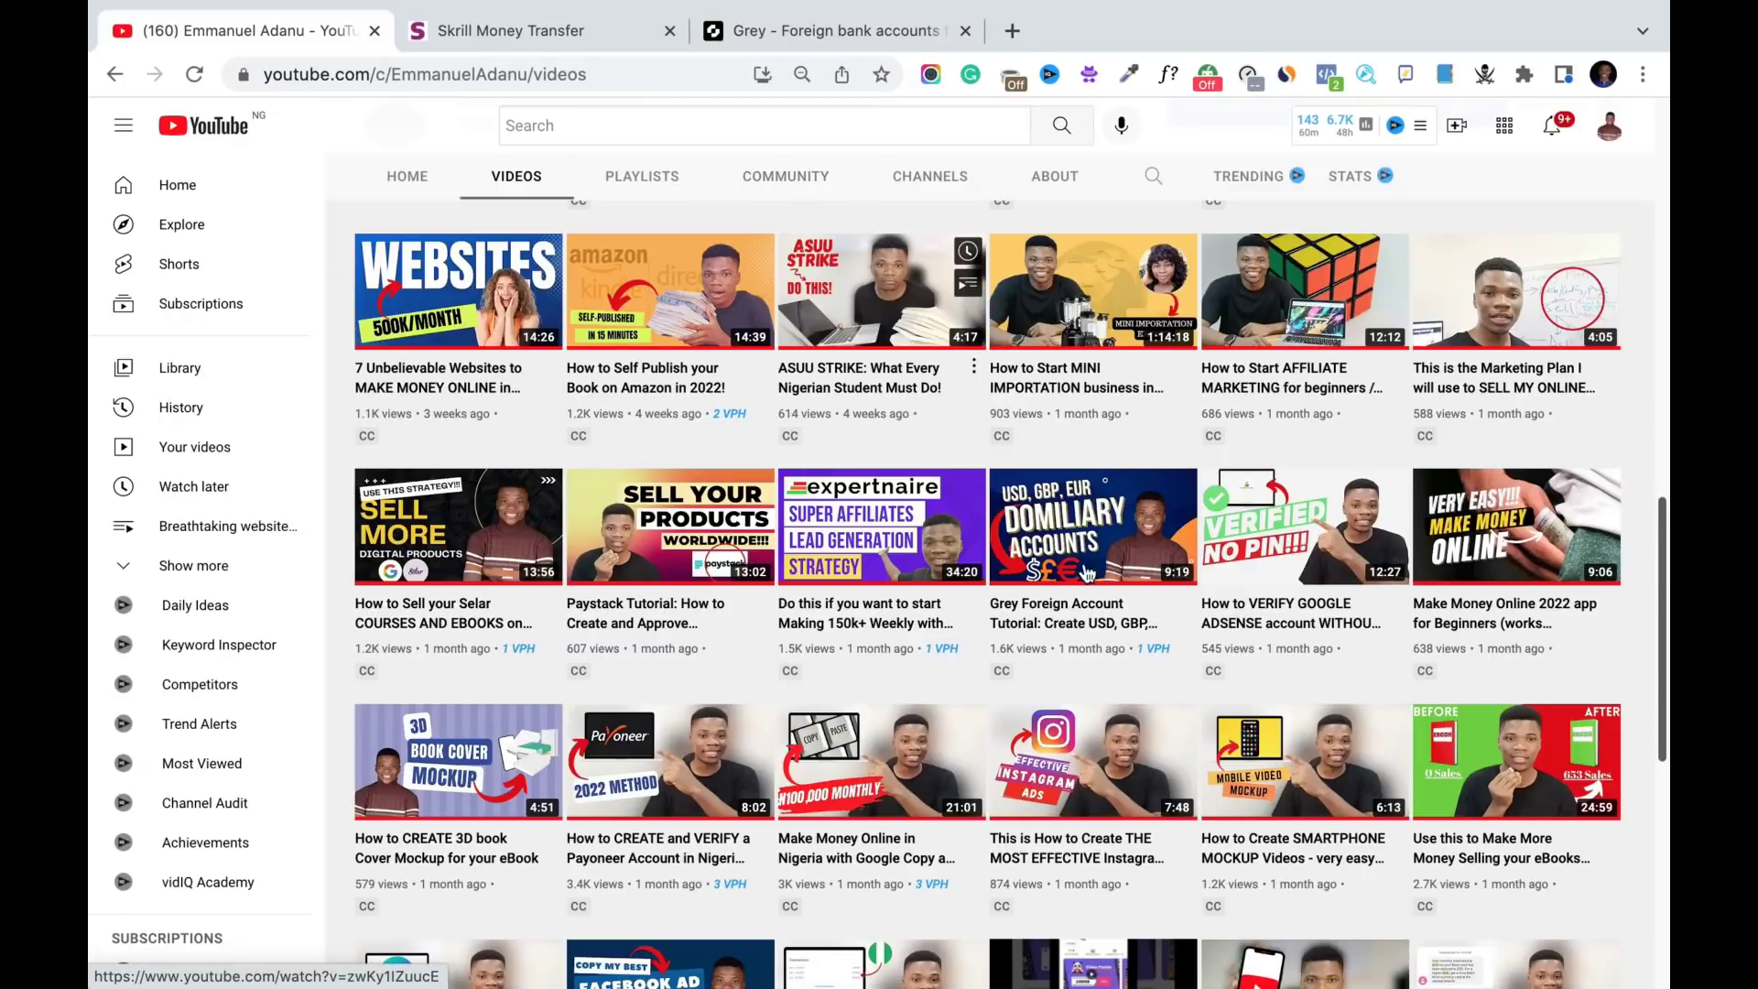
{"action": "left_click", "coordinate": [837, 24]}
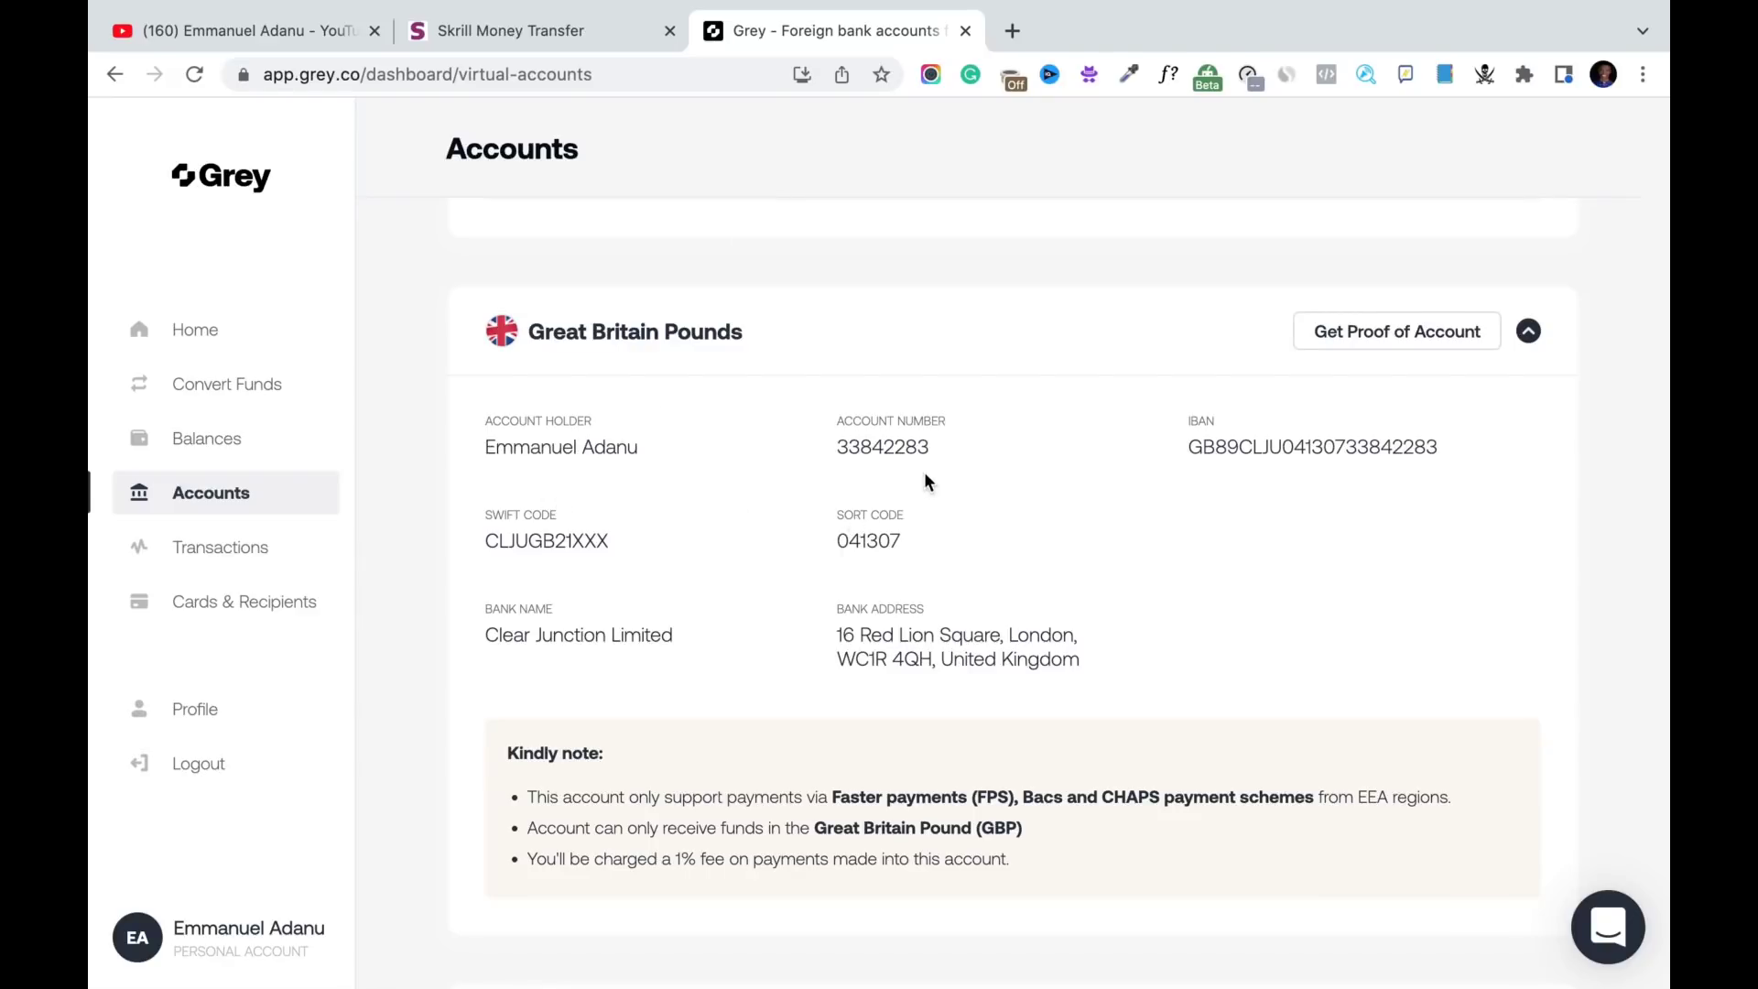
{"action": "scroll", "coordinate": [925, 471], "scroll_direction": "down", "scroll_amount": 1}
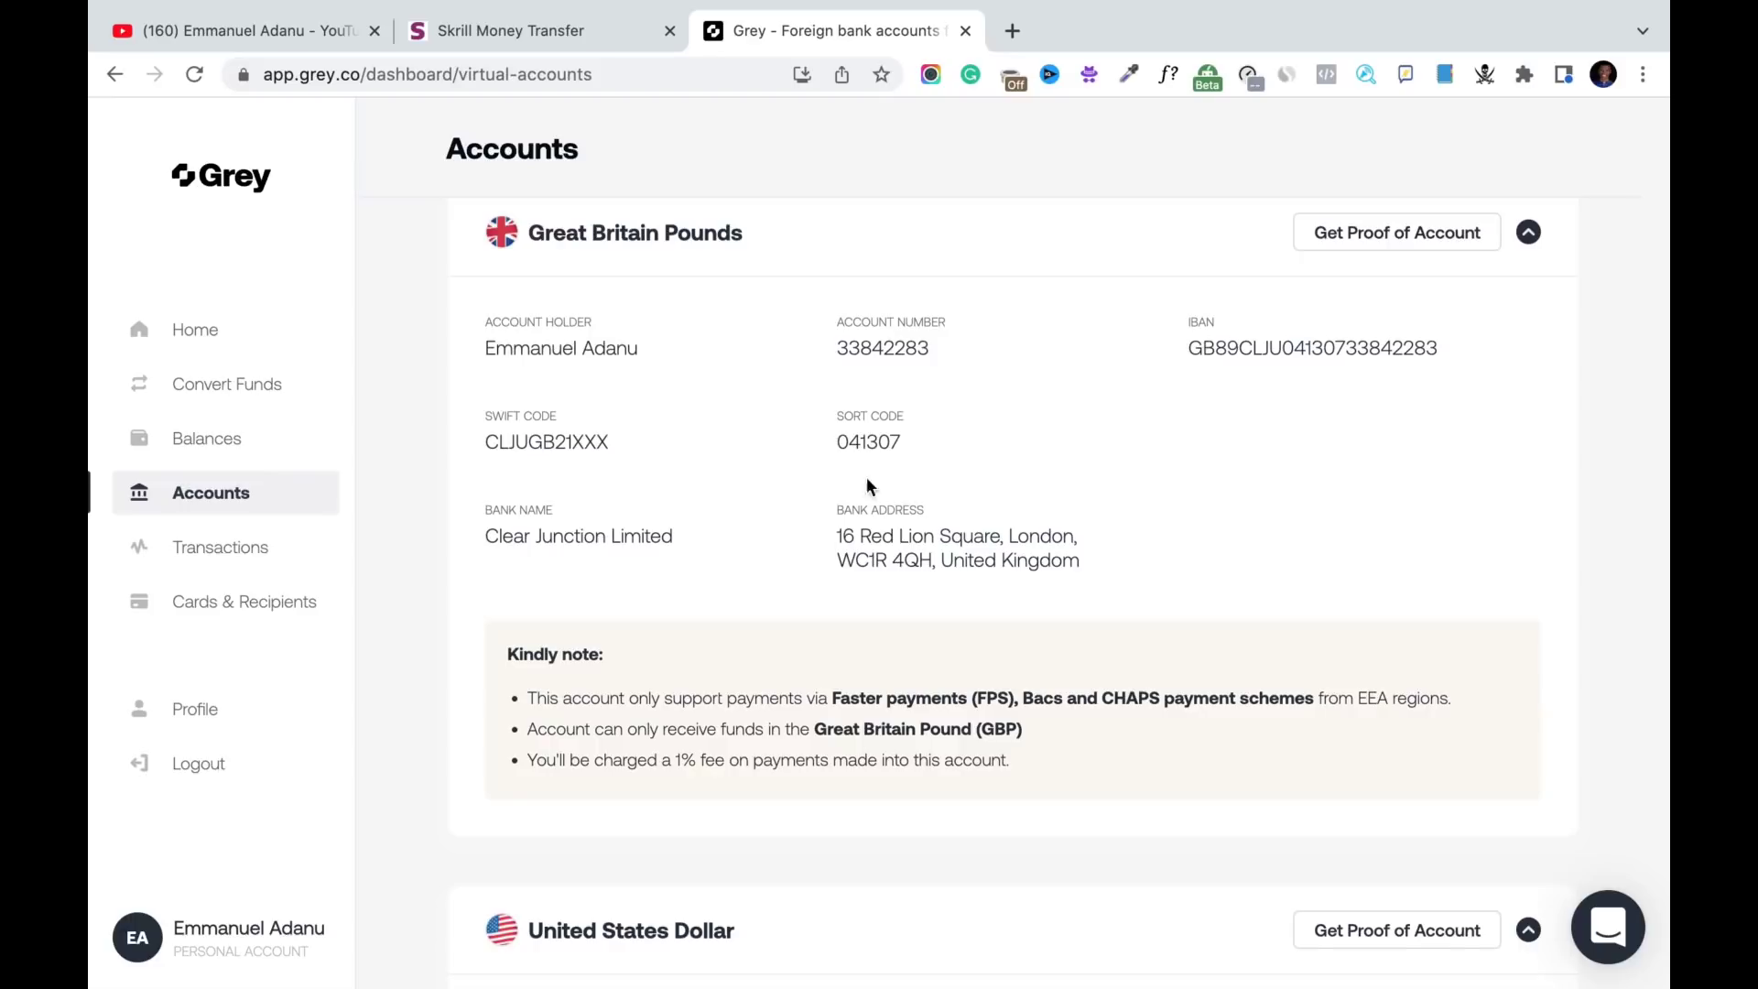
Copy the Great Britain Pounds account number from Grey into the Skrill recipient's account number field
{"action": "double_click", "coordinate": [855, 348]}
{"action": "key", "text": "ctrl+c"}
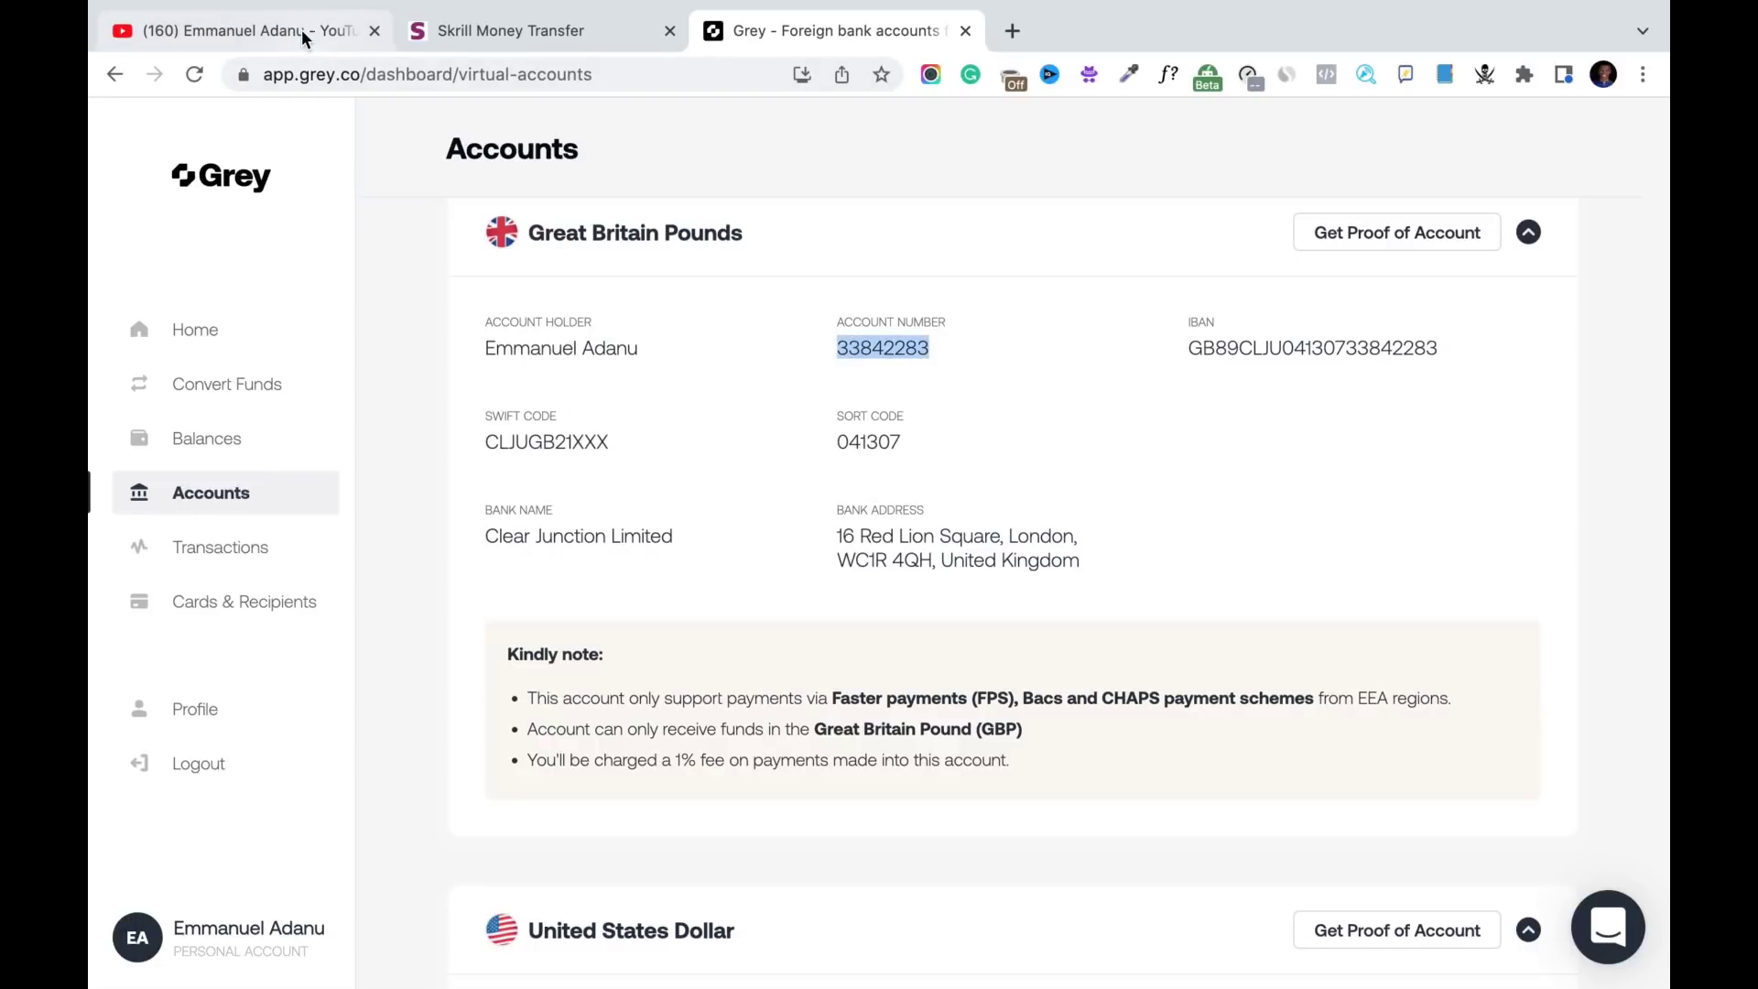
{"action": "left_click", "coordinate": [617, 32]}
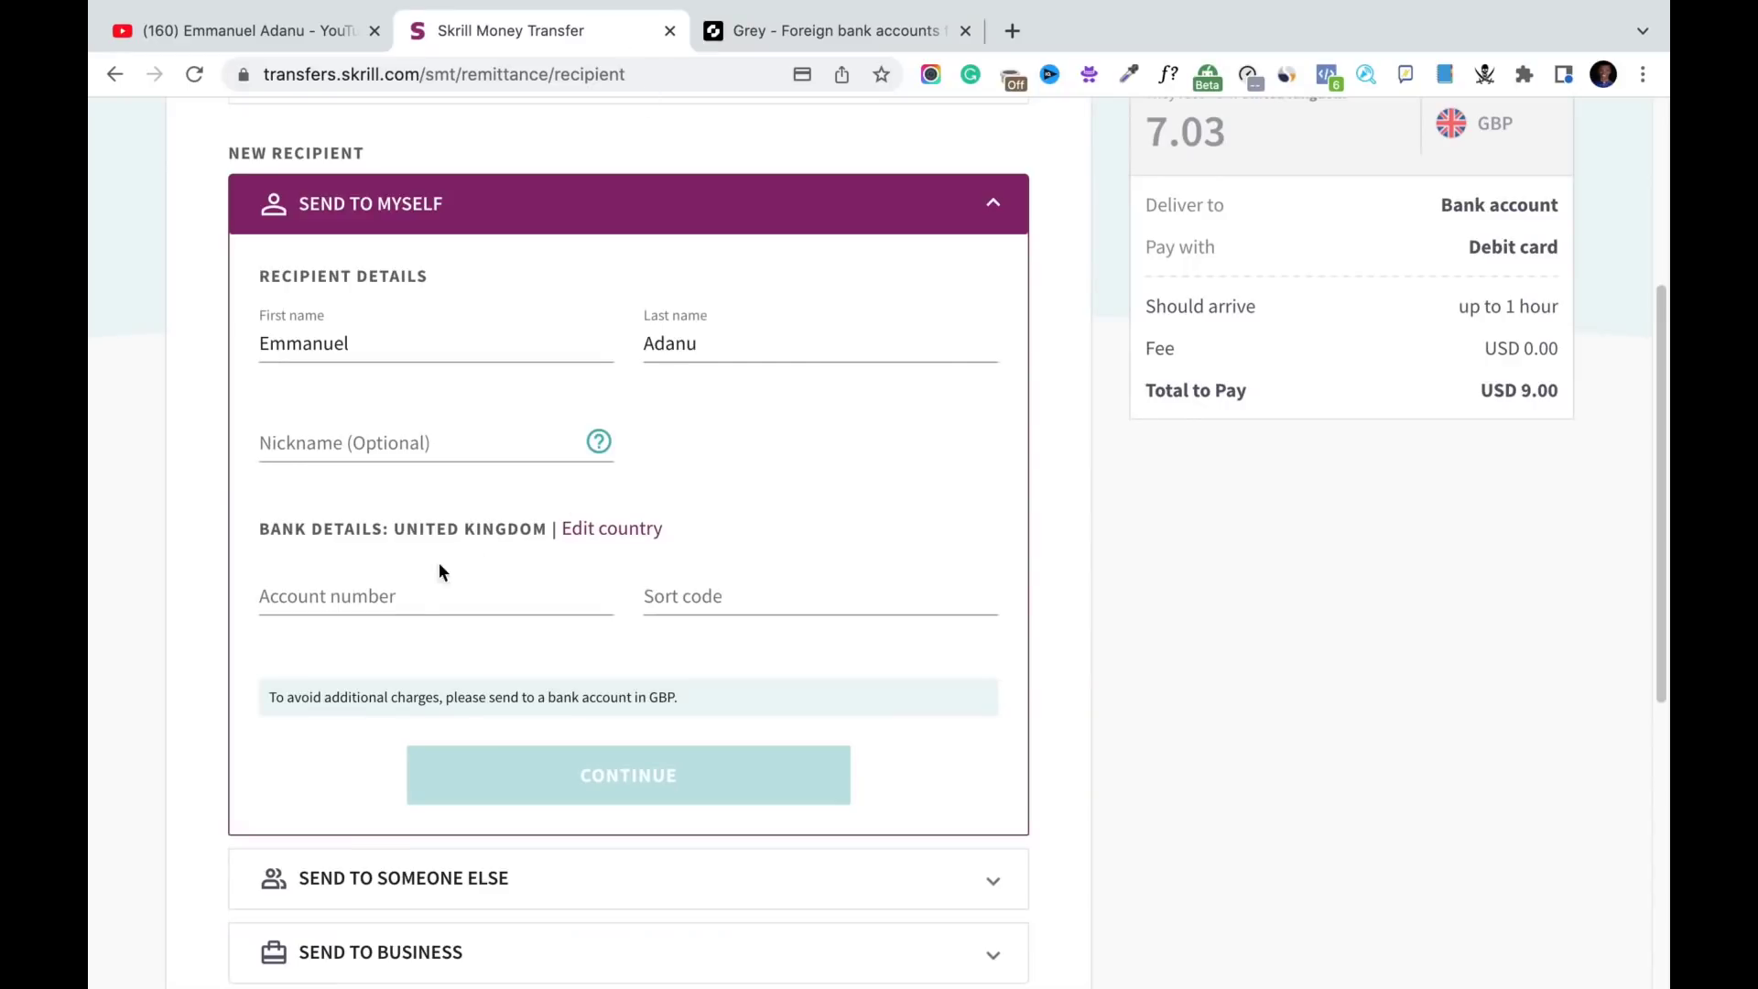
{"action": "left_click", "coordinate": [397, 586]}
{"action": "key", "text": "ctrl+v"}
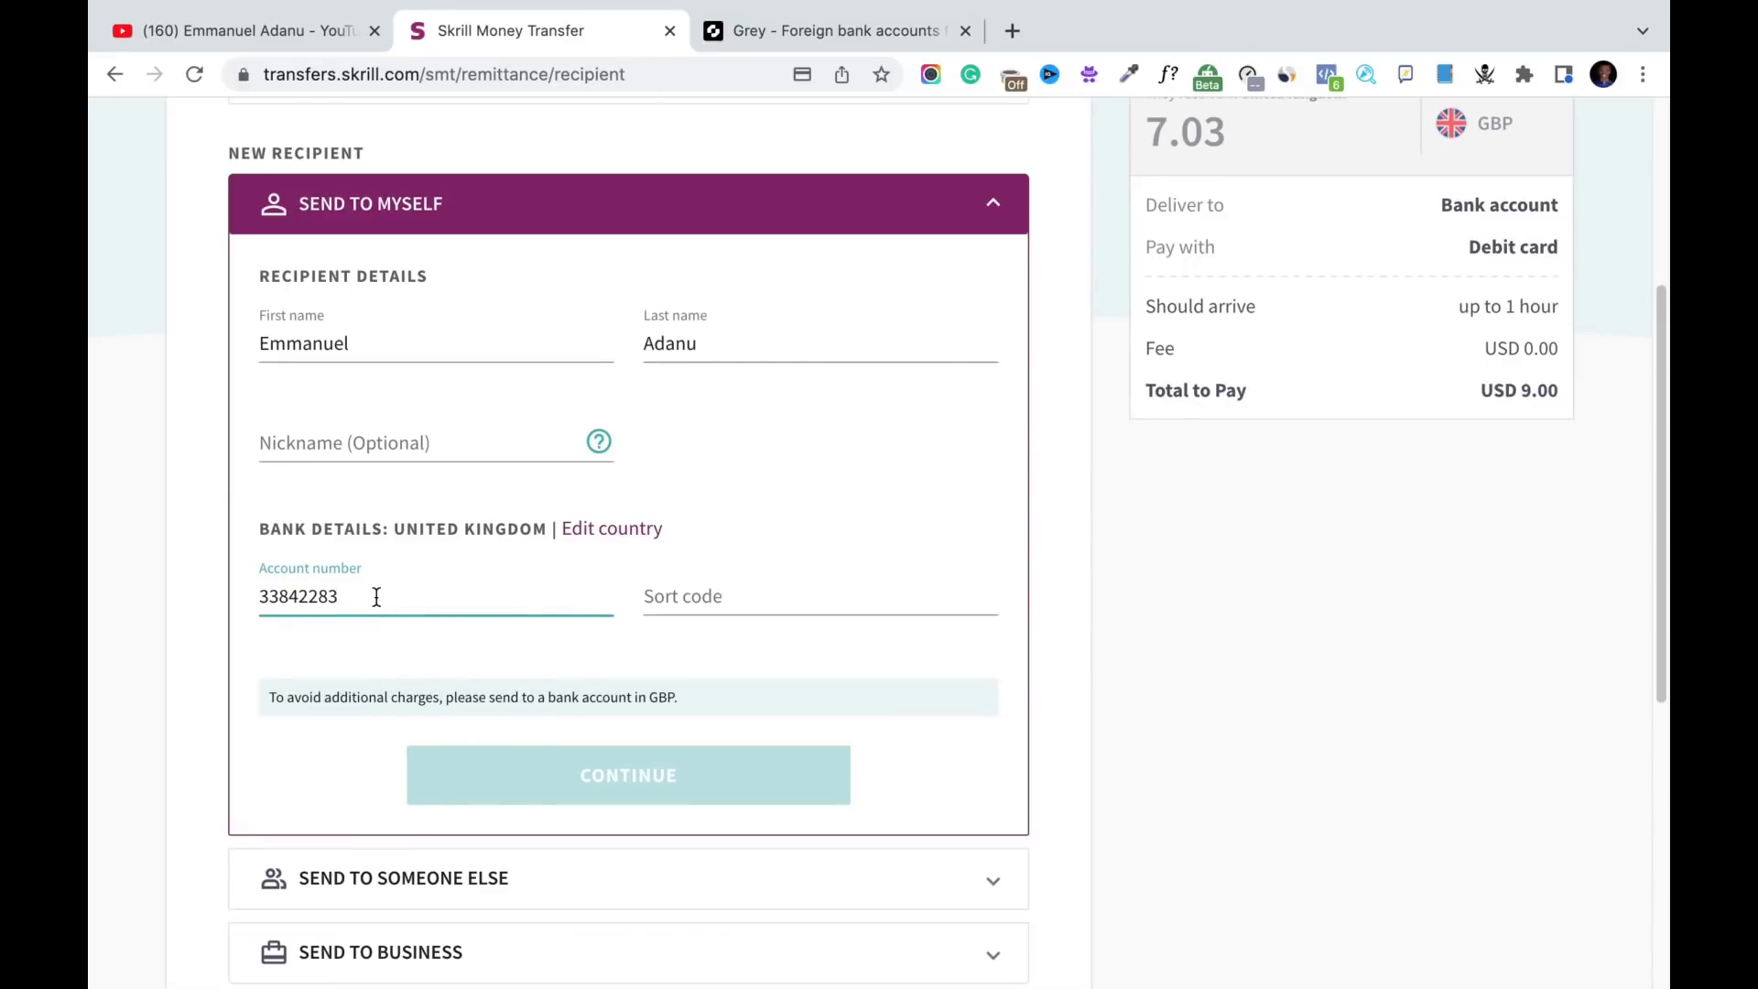
Copy the Great Britain Pounds account's sort code from Grey into the Skrill recipient's sort code field
{"action": "left_click", "coordinate": [712, 593]}
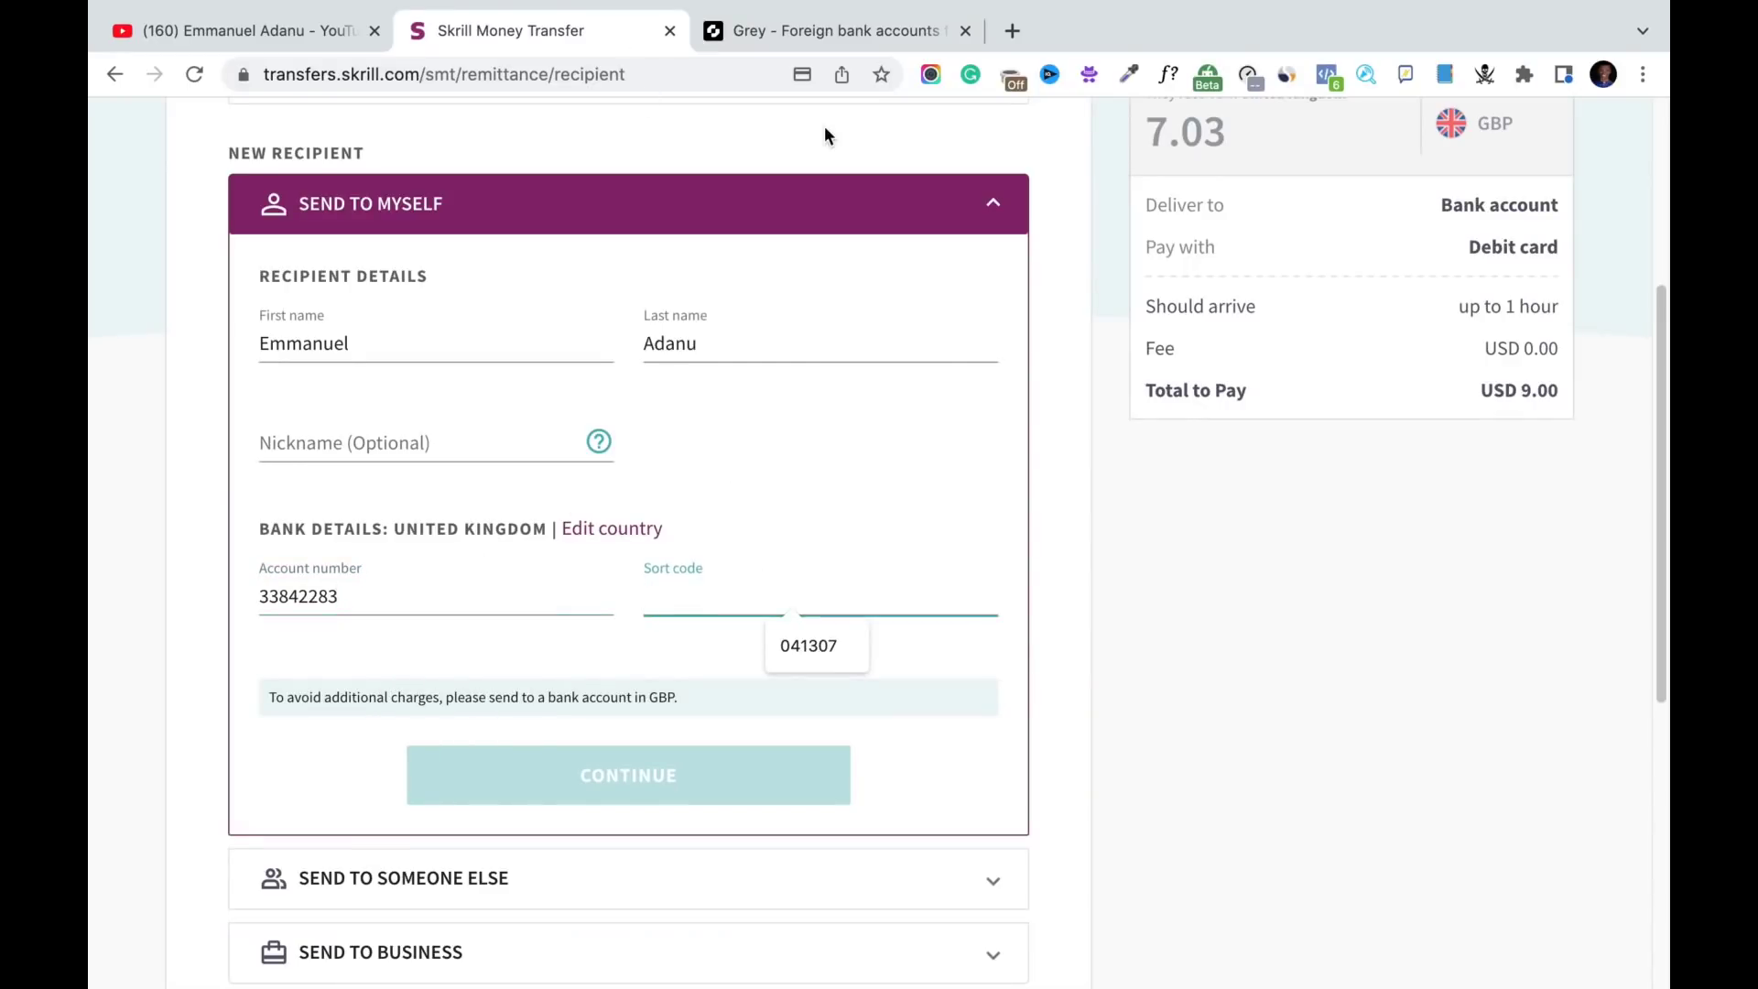
{"action": "left_click", "coordinate": [827, 26]}
{"action": "double_click", "coordinate": [854, 441]}
{"action": "key", "text": "super+c"}
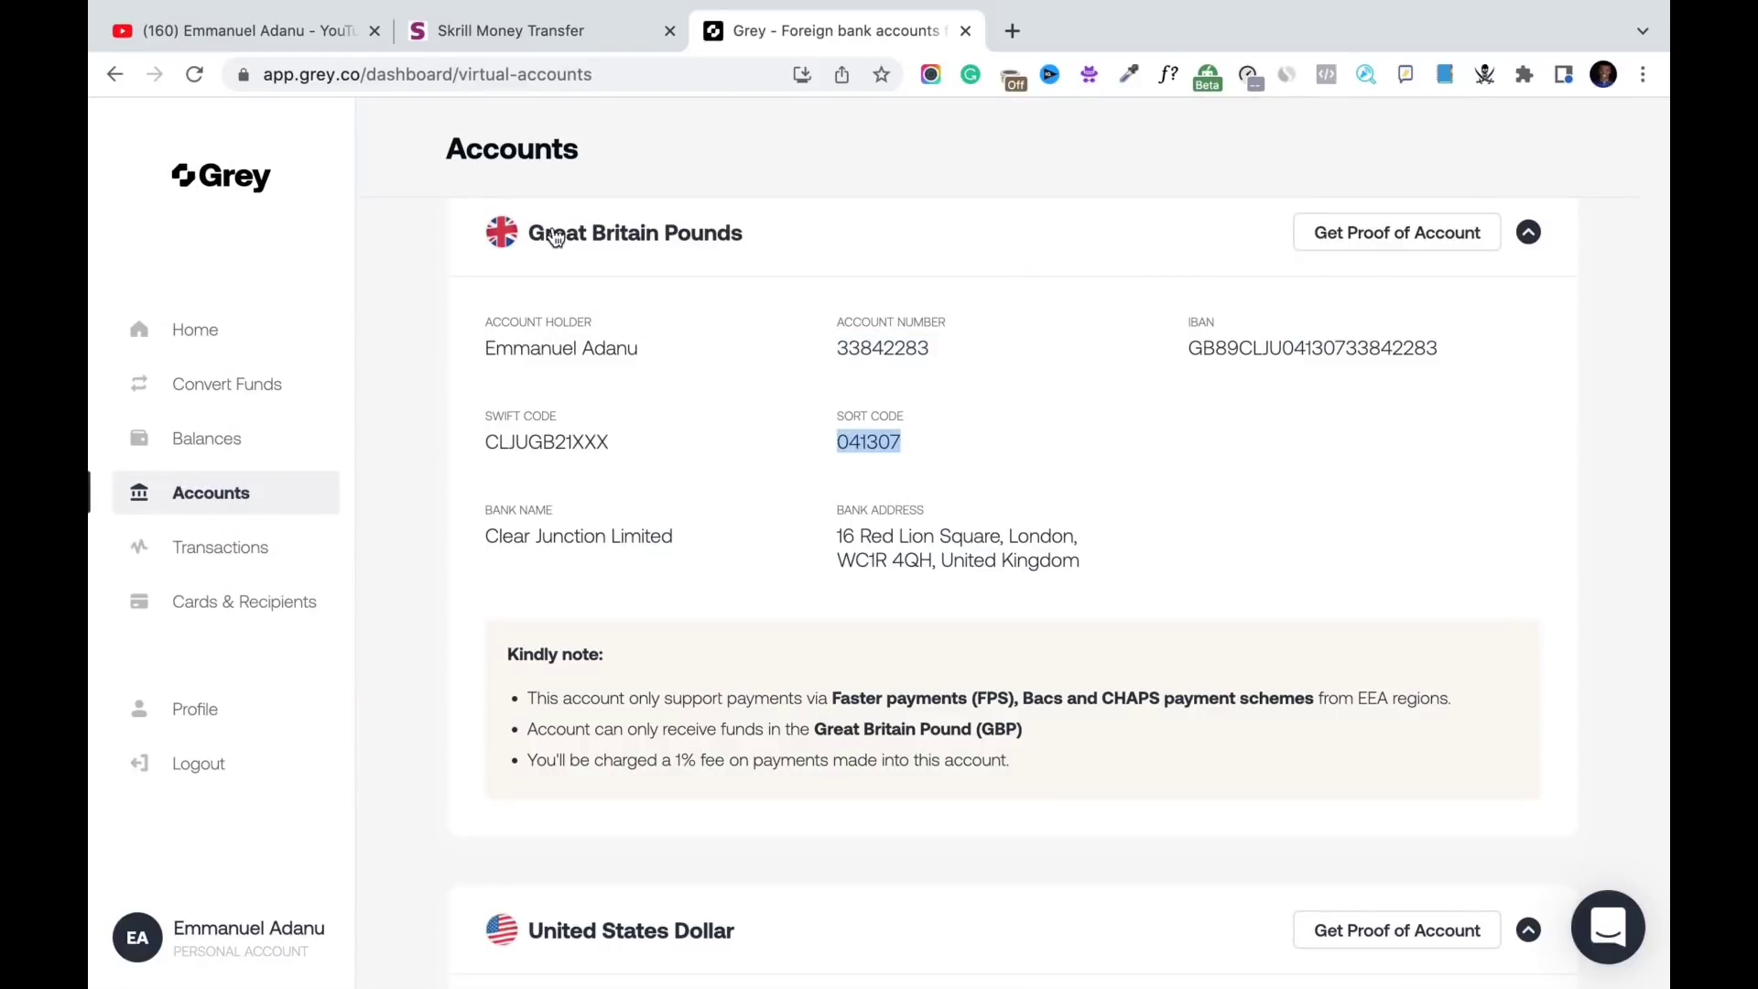
{"action": "left_click", "coordinate": [284, 33]}
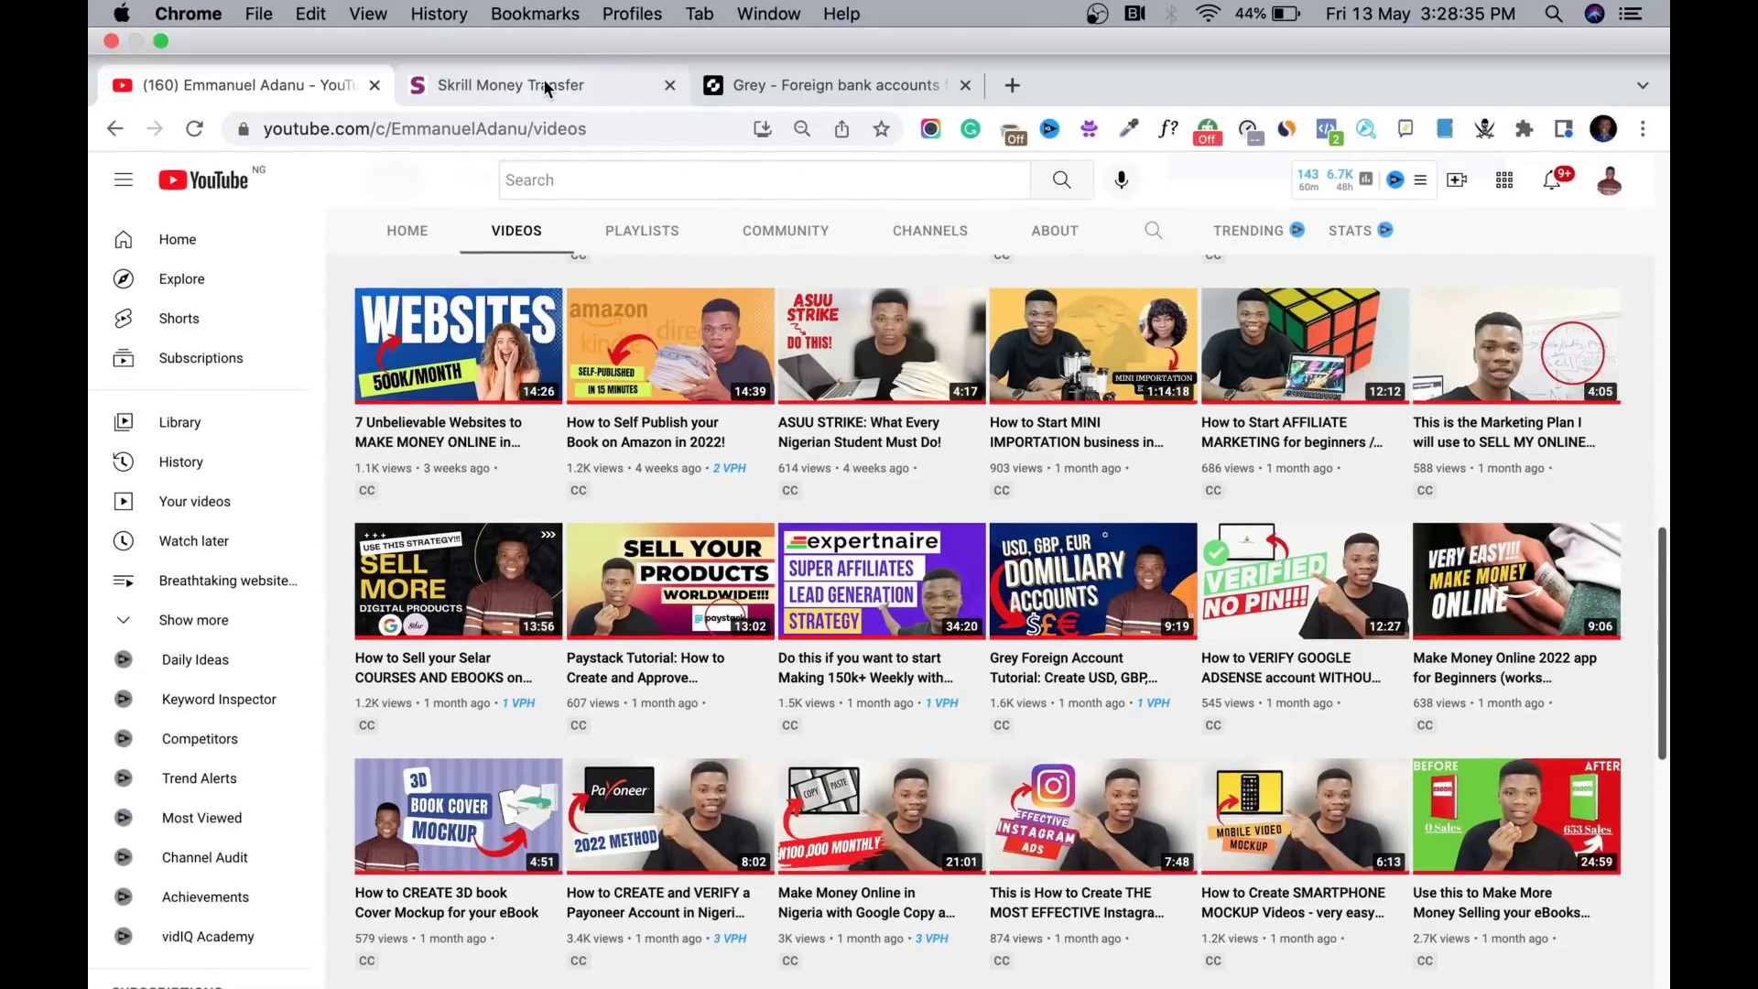
{"action": "left_click", "coordinate": [542, 84]}
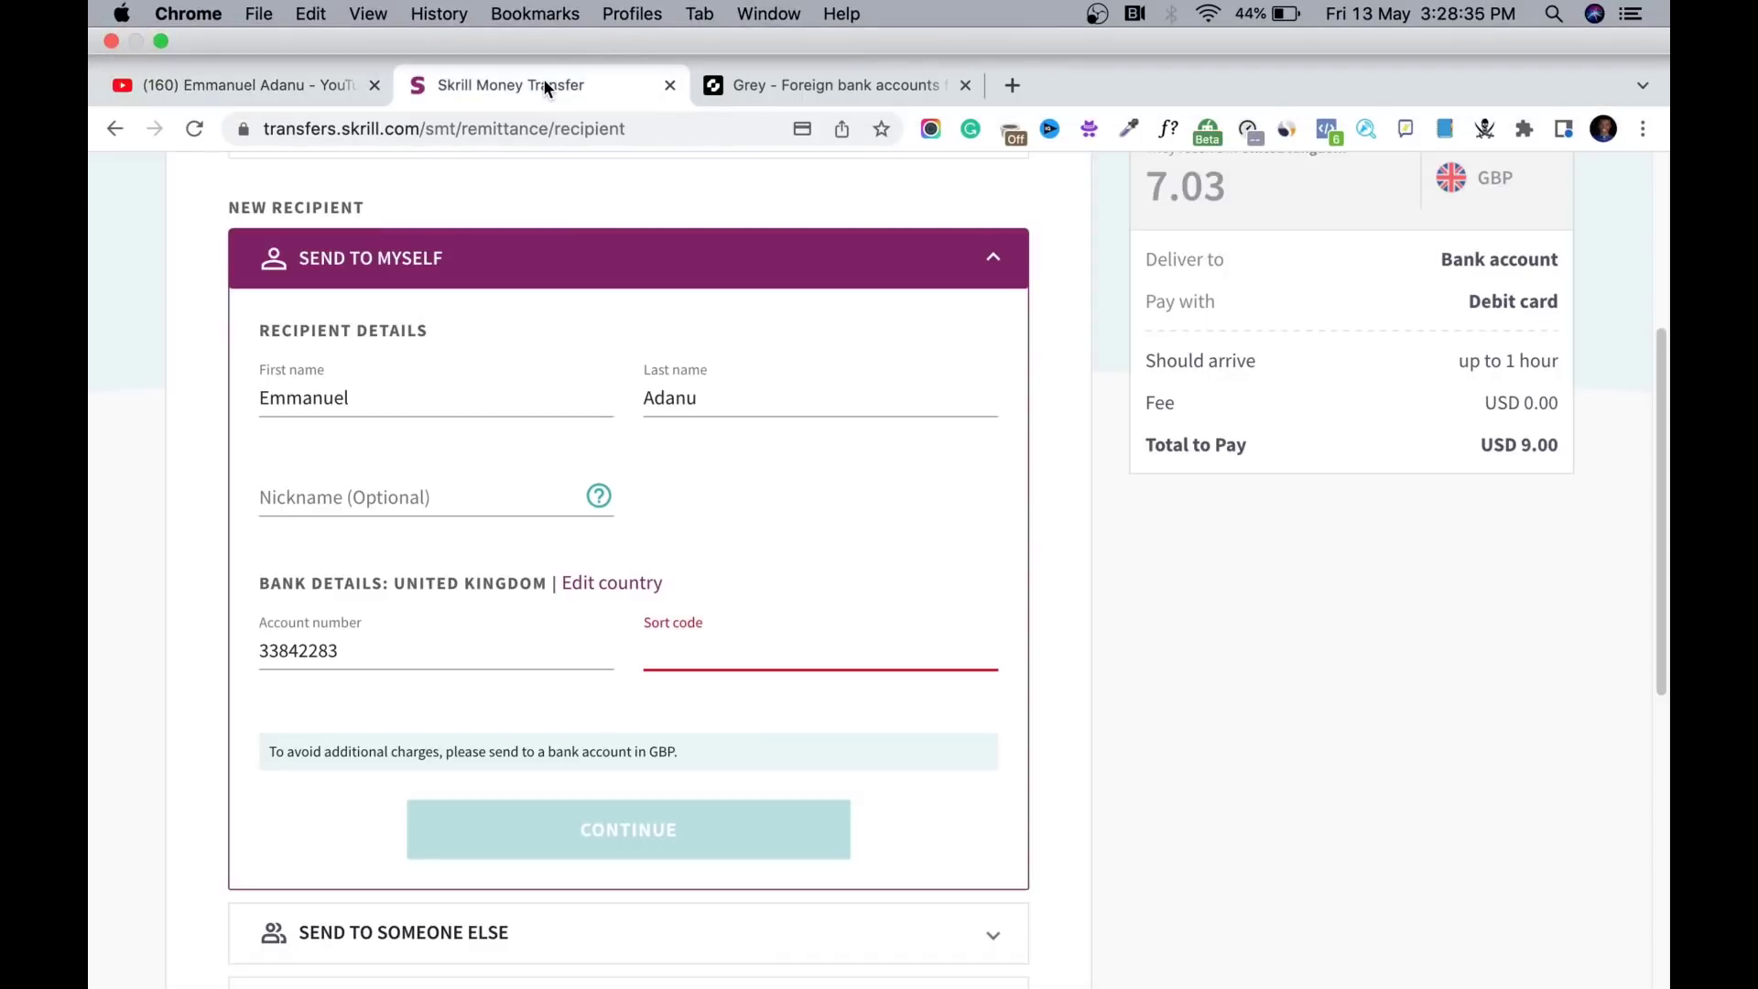
{"action": "key", "text": "super+v"}
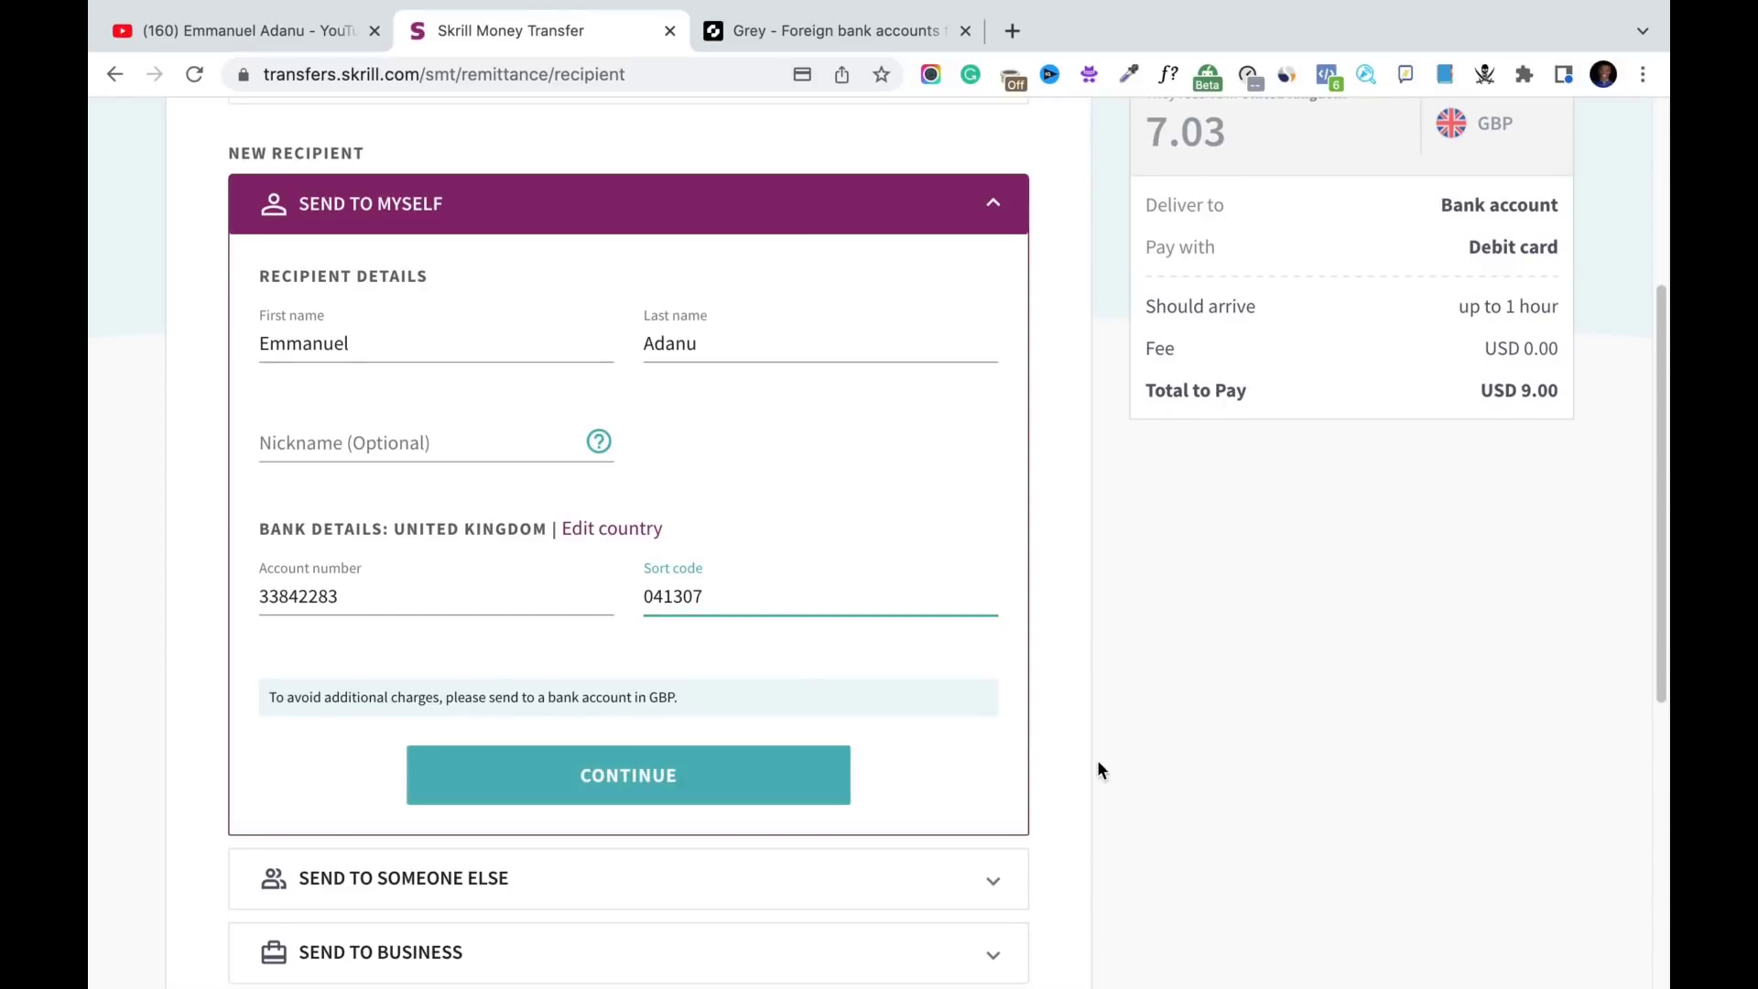
Submit the recipient's bank details, then review and confirm the transfer summary
{"action": "left_click", "coordinate": [766, 758]}
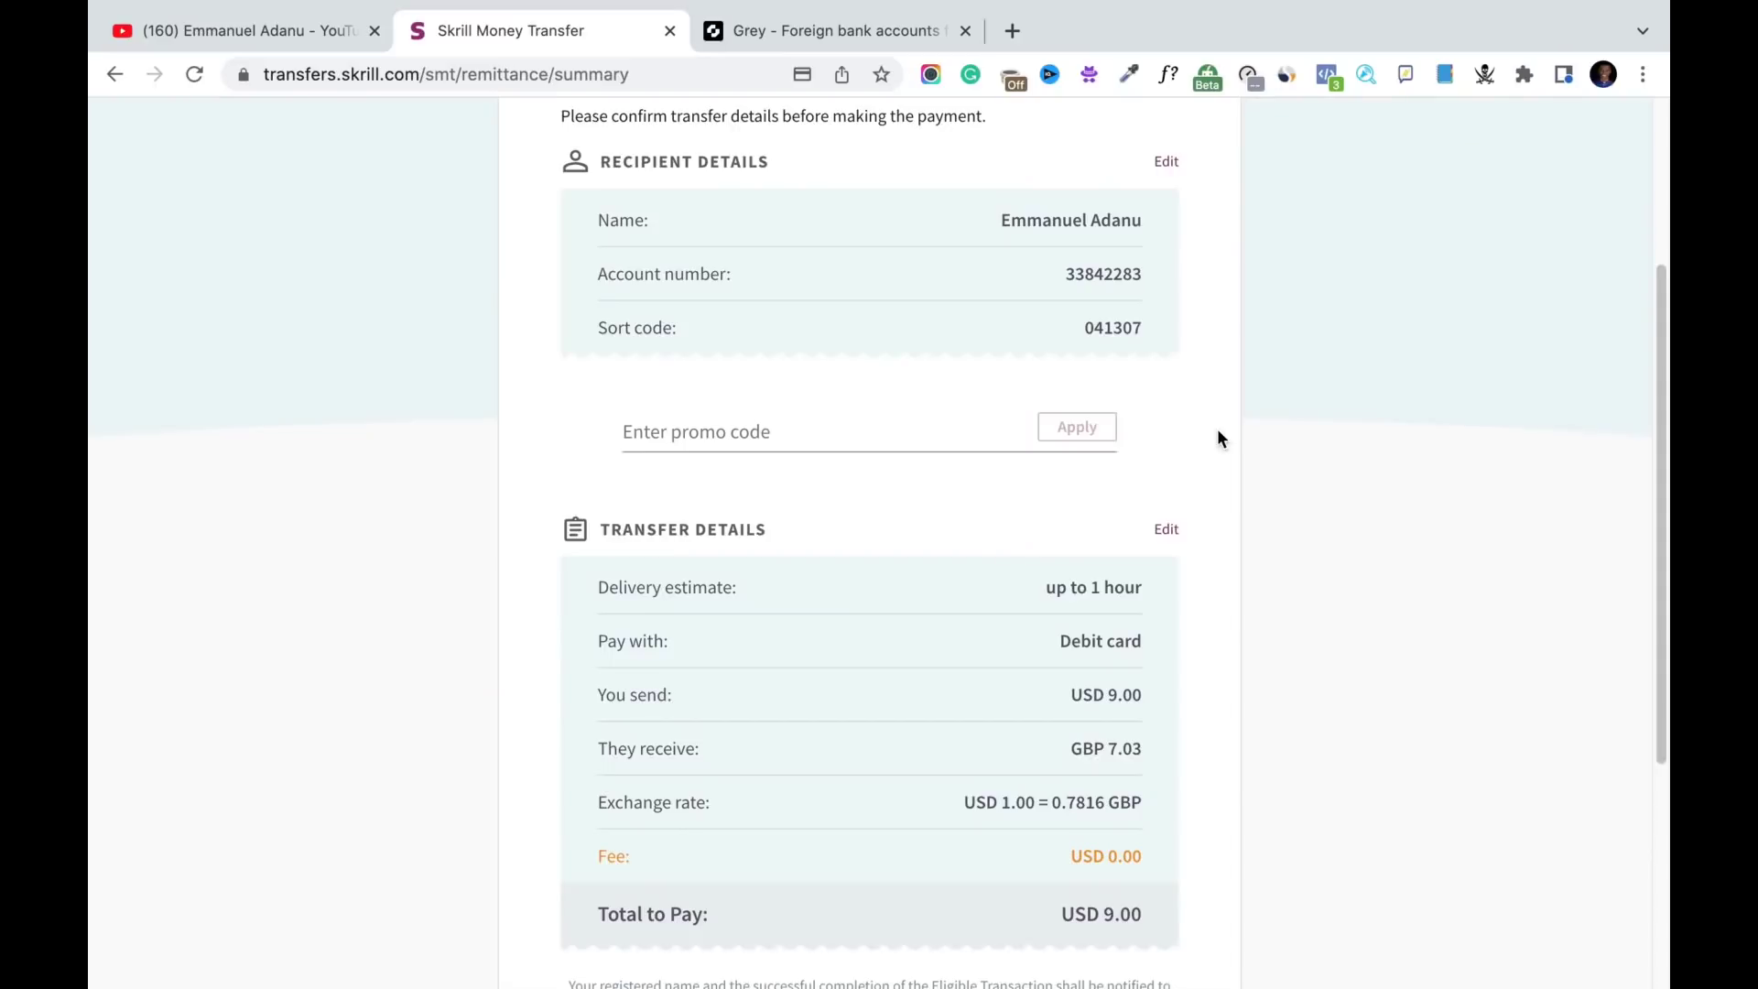
{"action": "scroll", "coordinate": [1217, 437], "scroll_direction": "down", "scroll_amount": 5}
{"action": "scroll", "coordinate": [1217, 431], "scroll_direction": "down", "scroll_amount": 4}
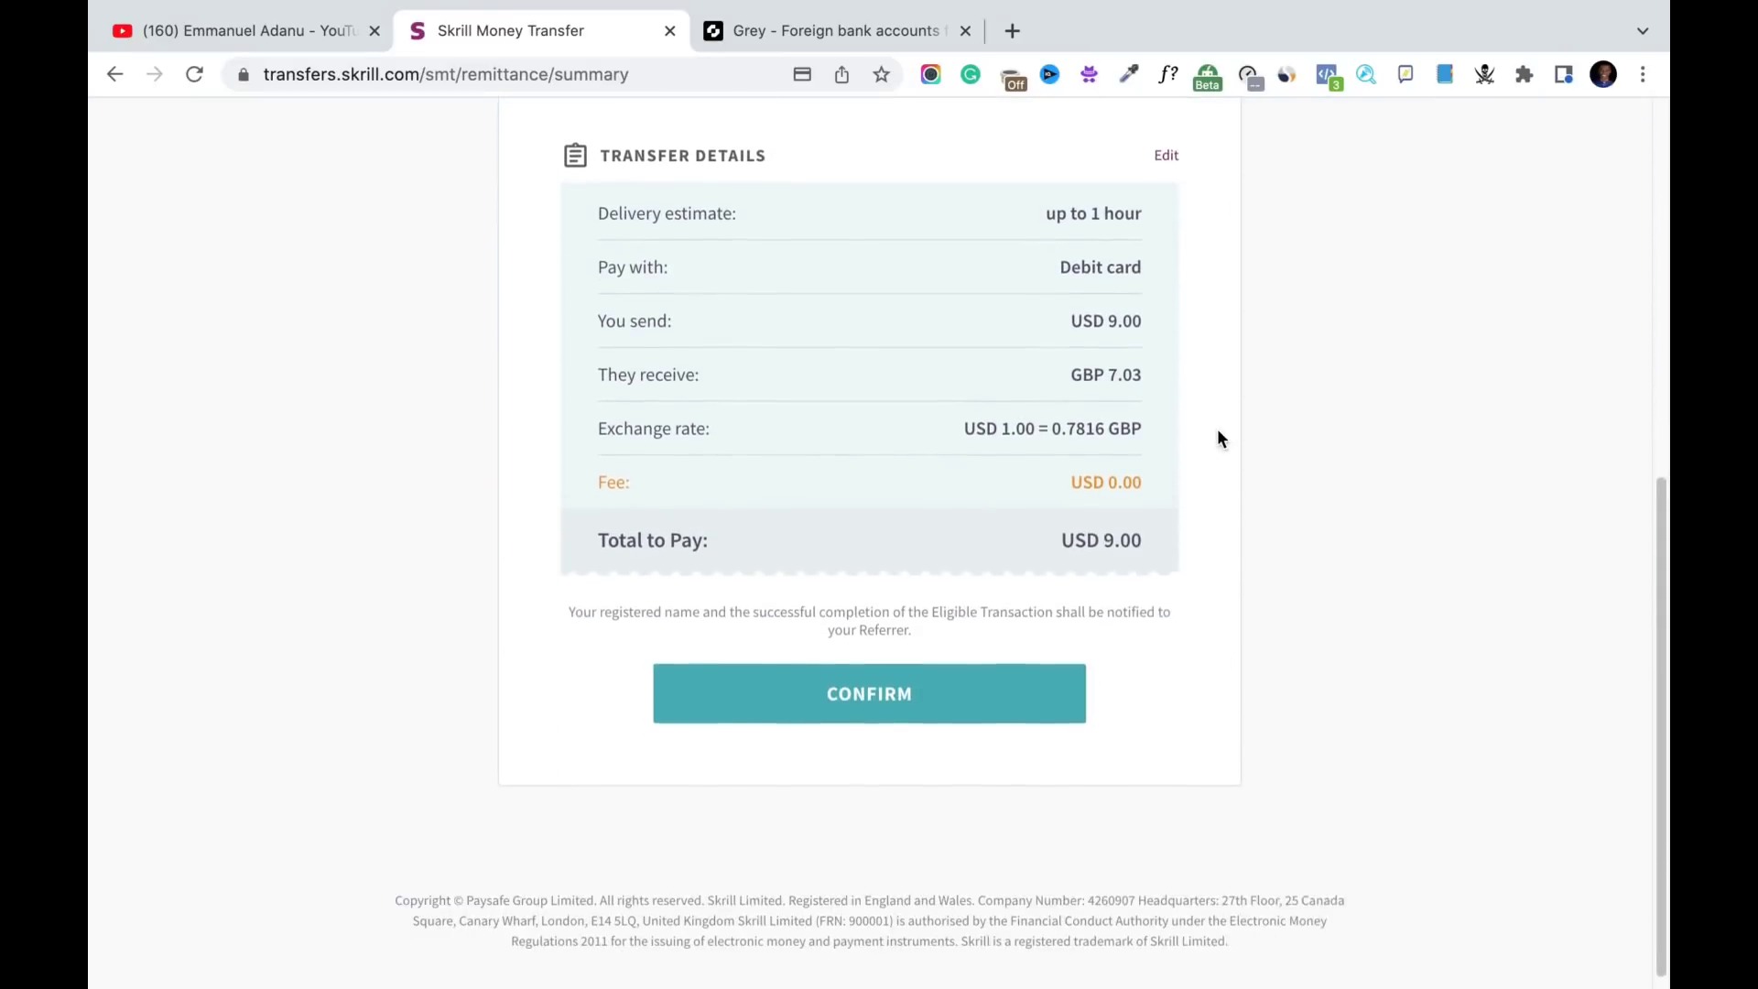
{"action": "left_click", "coordinate": [900, 676]}
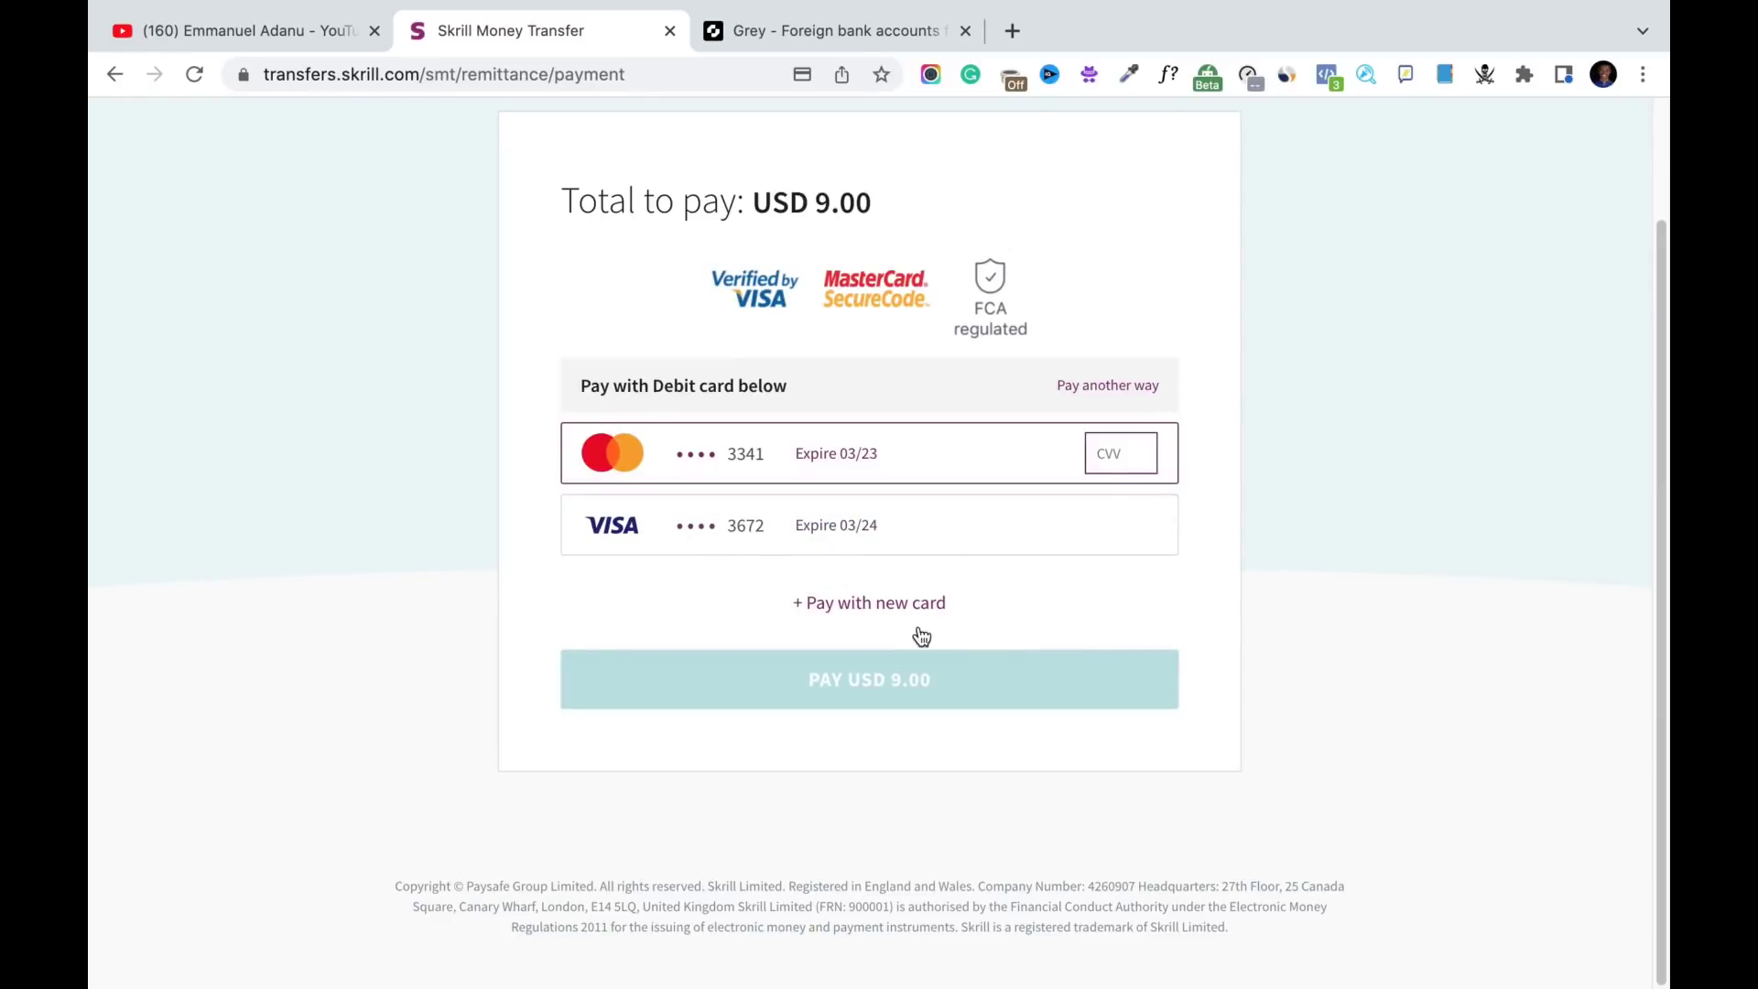
Pay the USD 9.00 with a new card, entering the cardholder name, card number, expiry date and CVV, and save the card in Chrome
{"action": "left_click", "coordinate": [900, 604]}
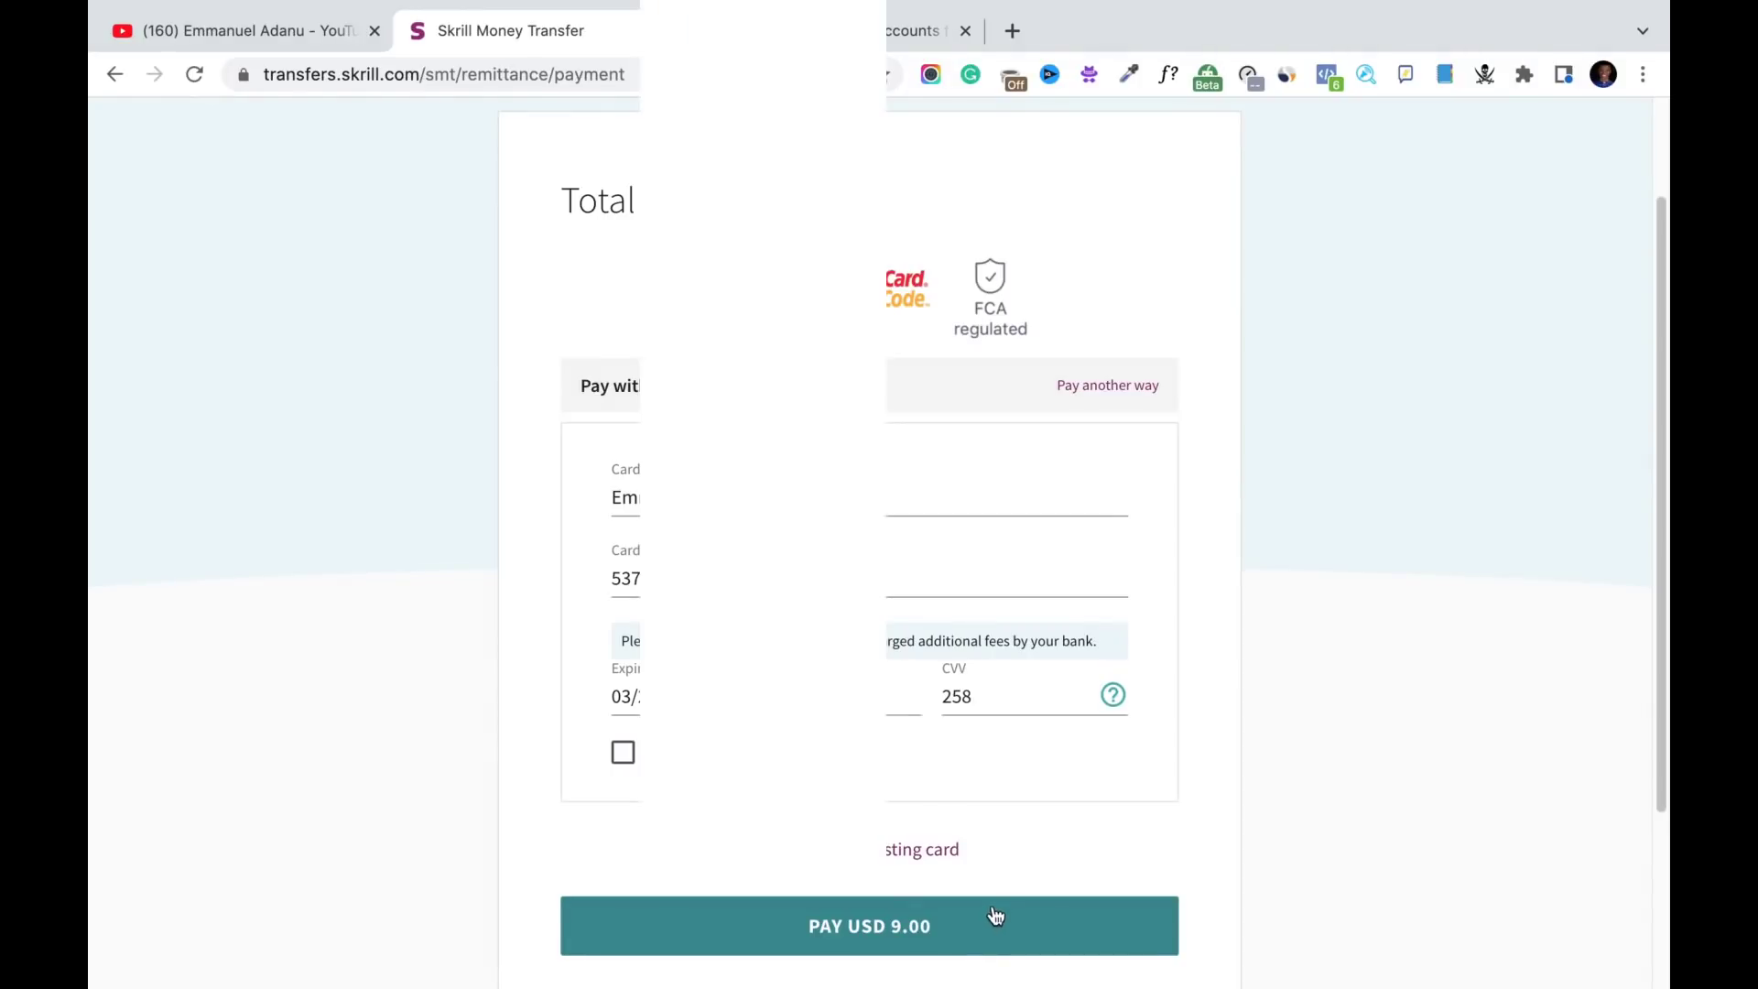
{"action": "left_click", "coordinate": [993, 916]}
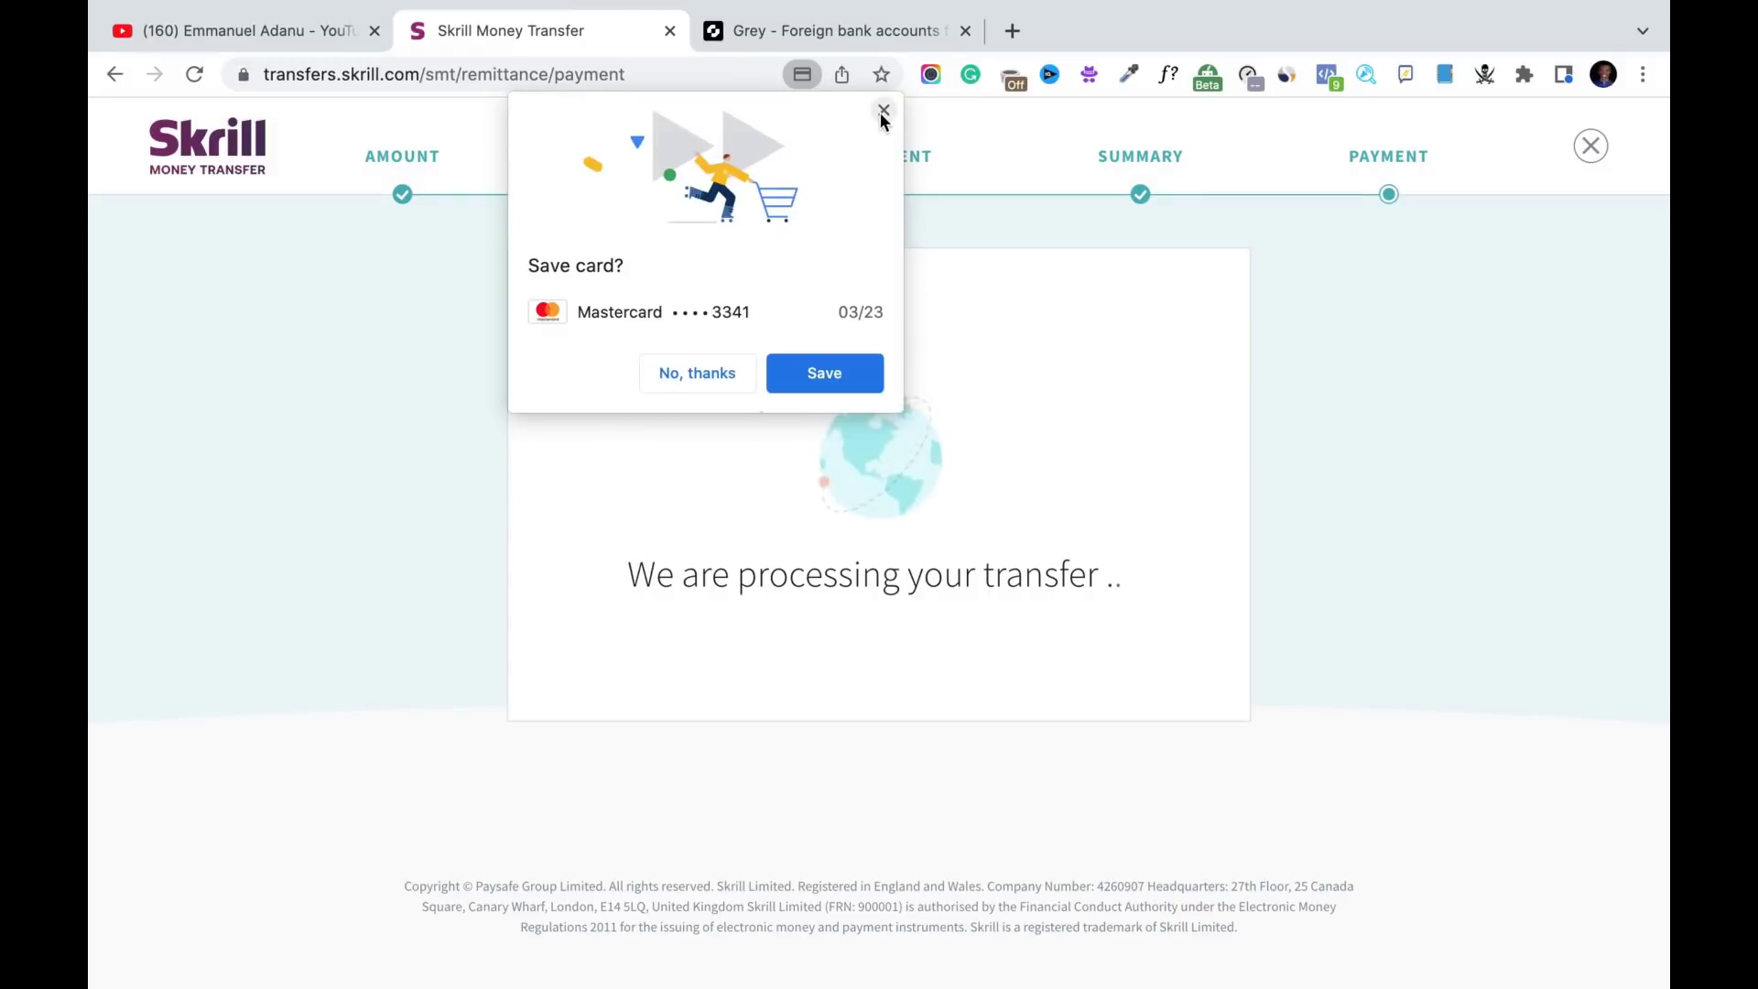
{"action": "left_click", "coordinate": [851, 377]}
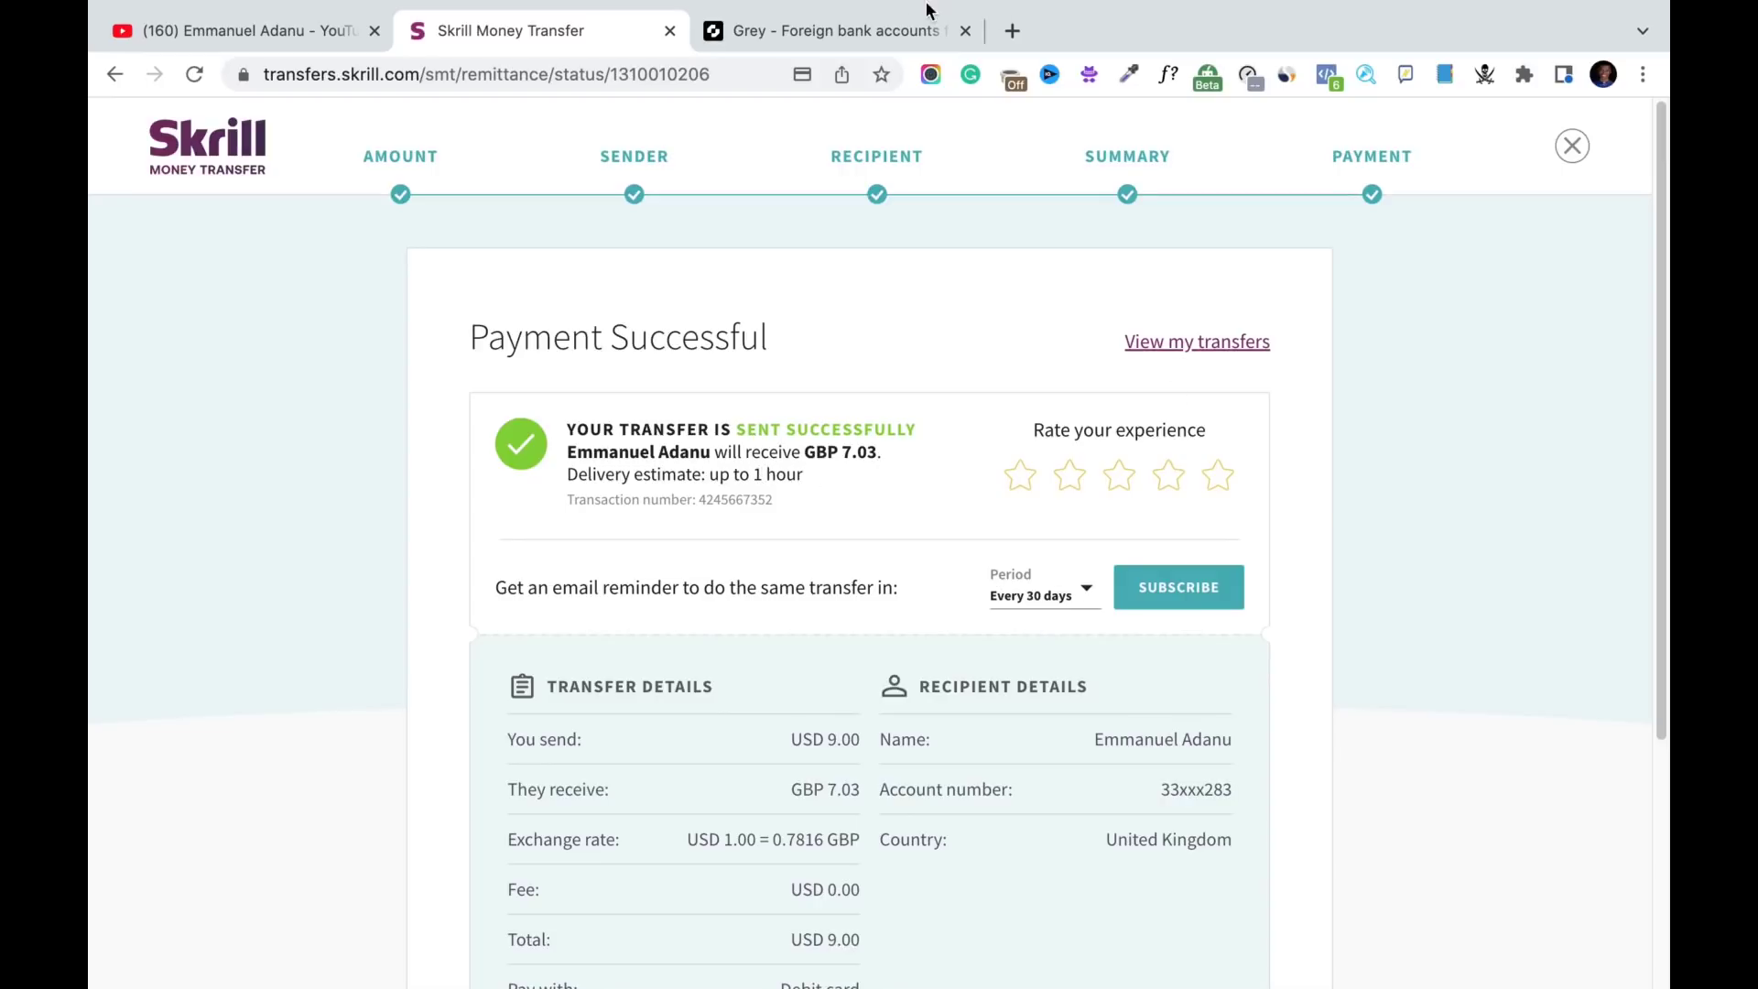
Review the transfer and recipient details on Skrill's payment confirmation page
{"action": "left_click", "coordinate": [893, 27]}
{"action": "left_click", "coordinate": [602, 27]}
{"action": "left_click", "coordinate": [861, 31]}
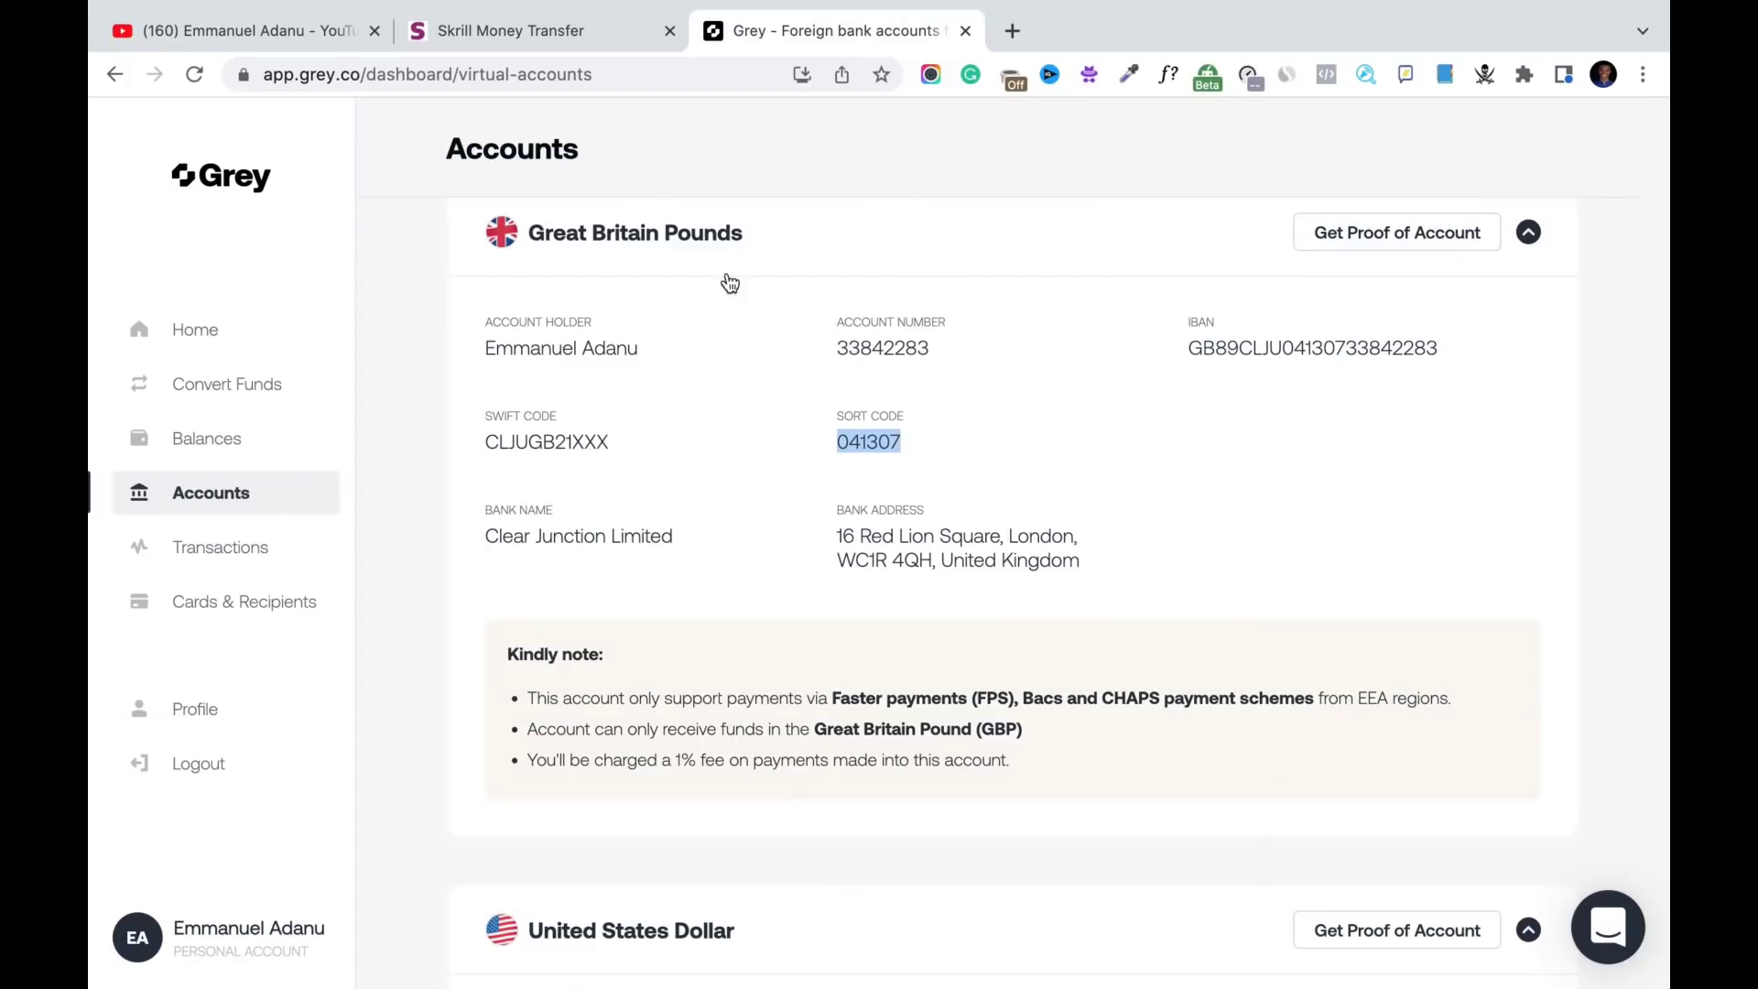
{"action": "left_click", "coordinate": [591, 35]}
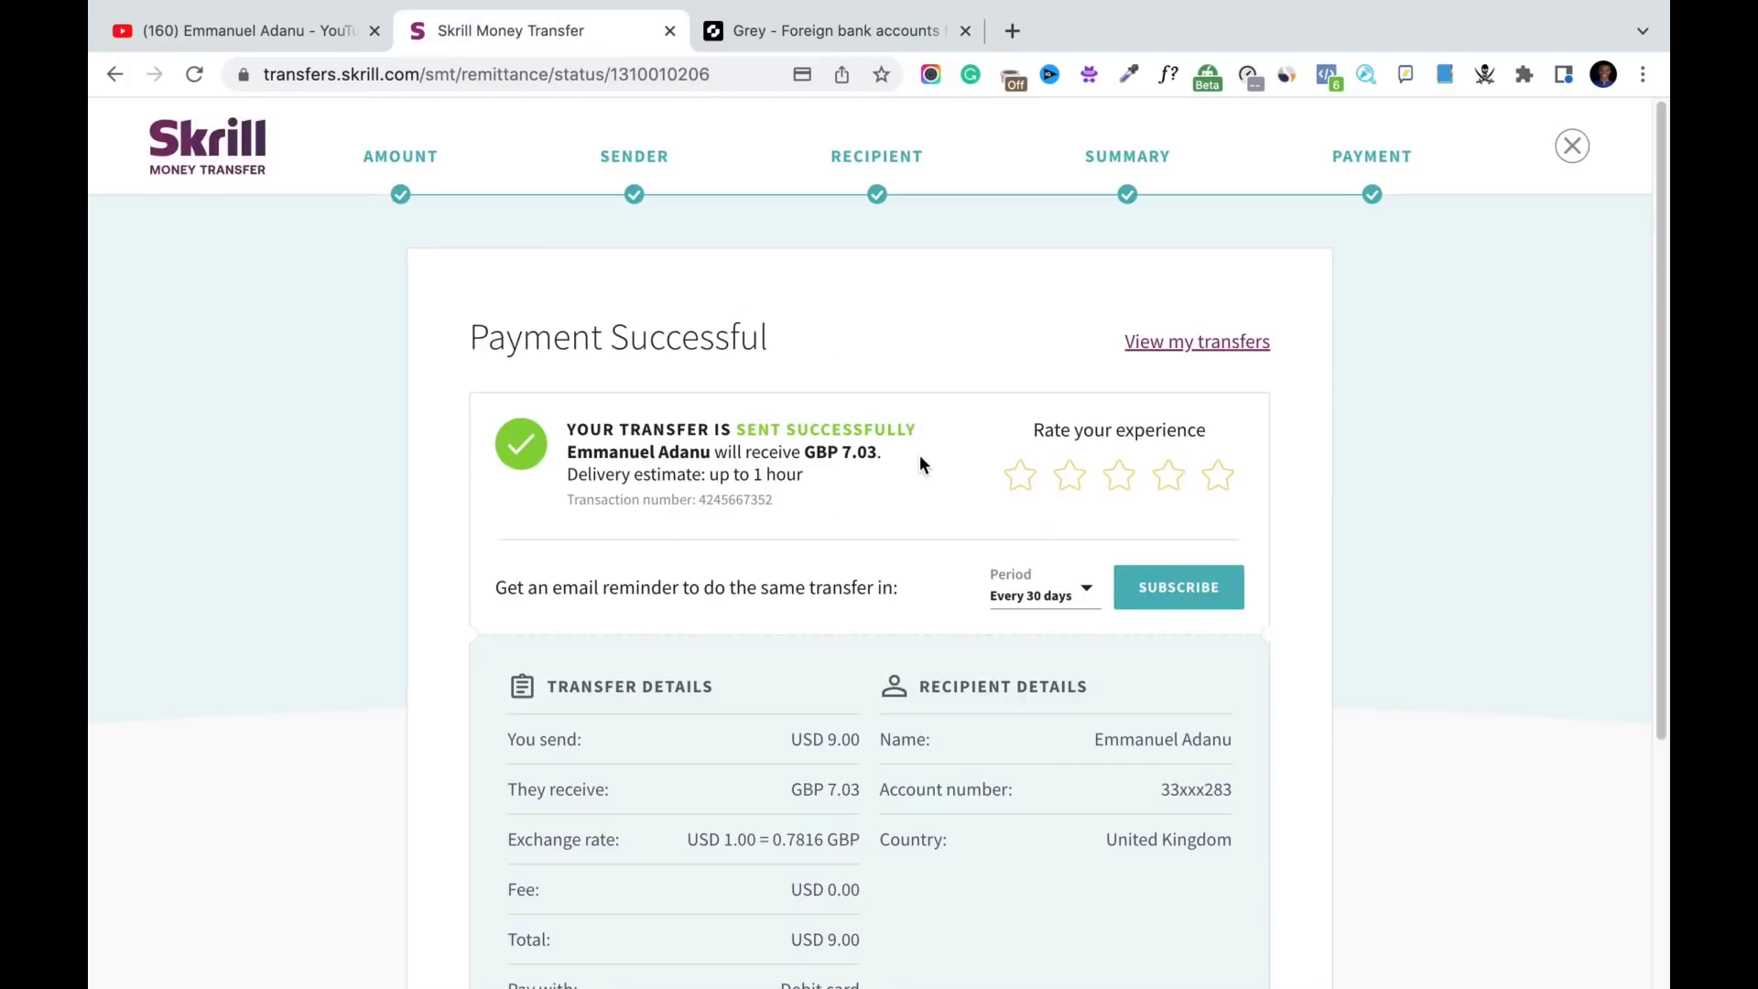
{"action": "scroll", "coordinate": [1262, 560], "scroll_direction": "down", "scroll_amount": 4}
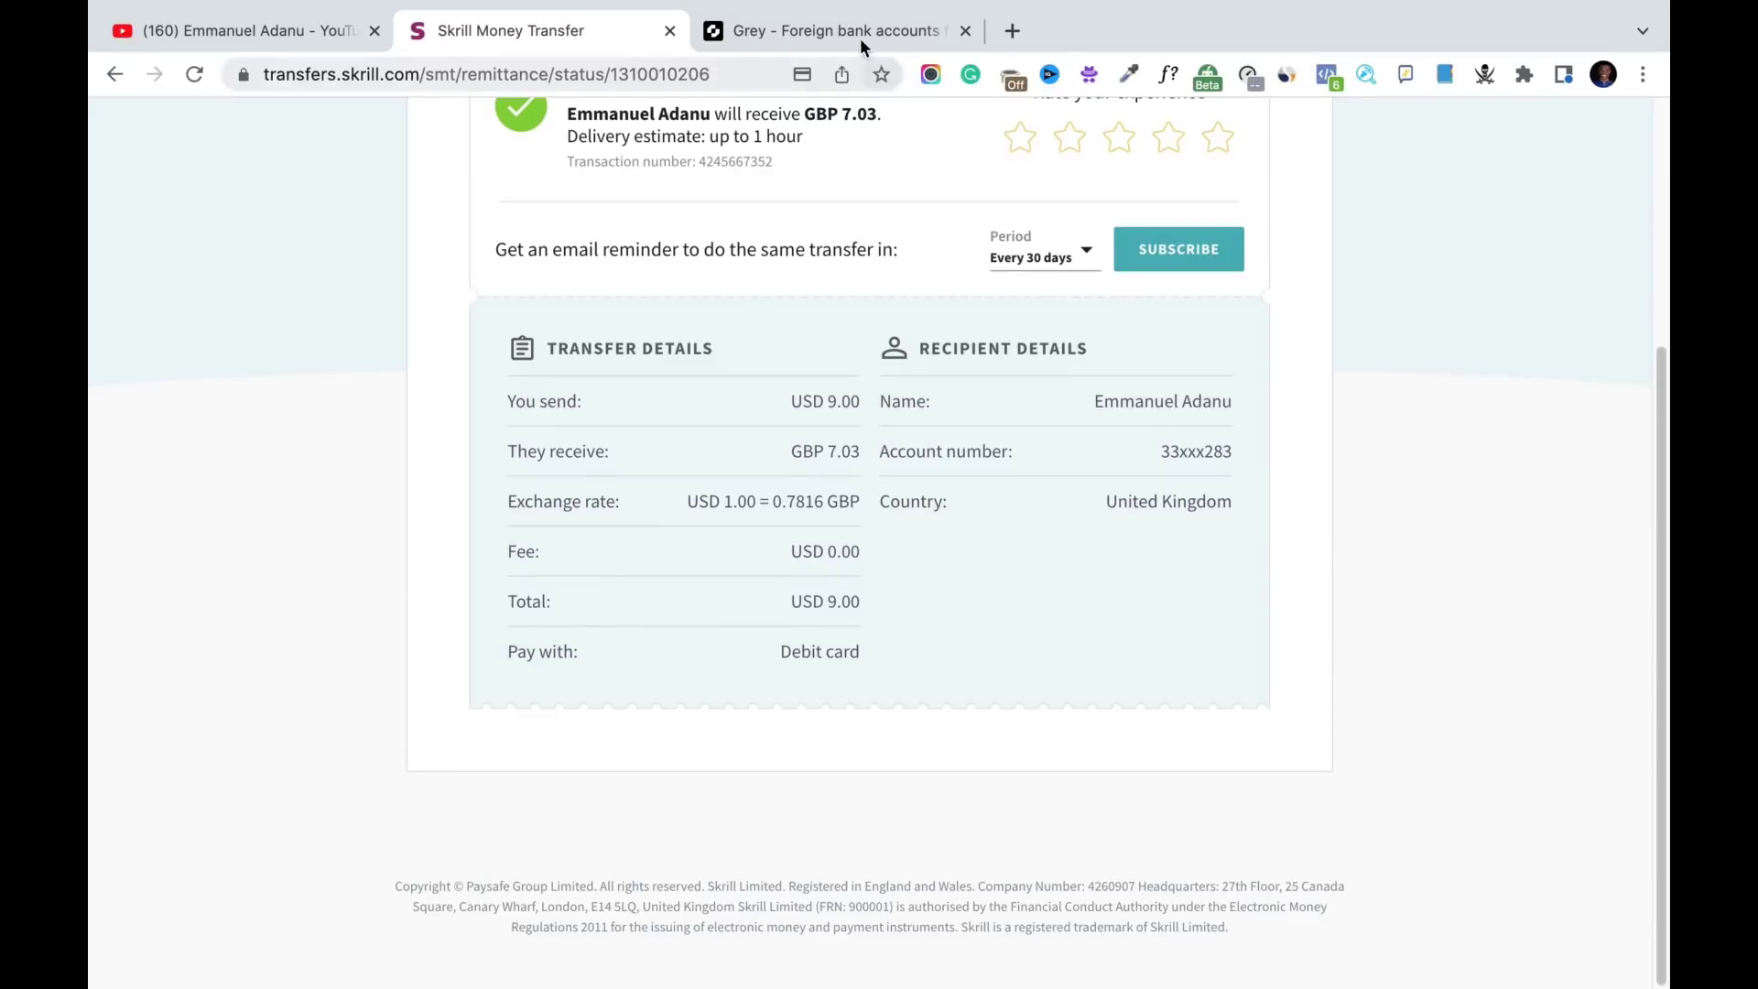
Check the GBP balance in Grey and compare it with the amount sent on Skrill's payment confirmation
{"action": "left_click", "coordinate": [856, 27]}
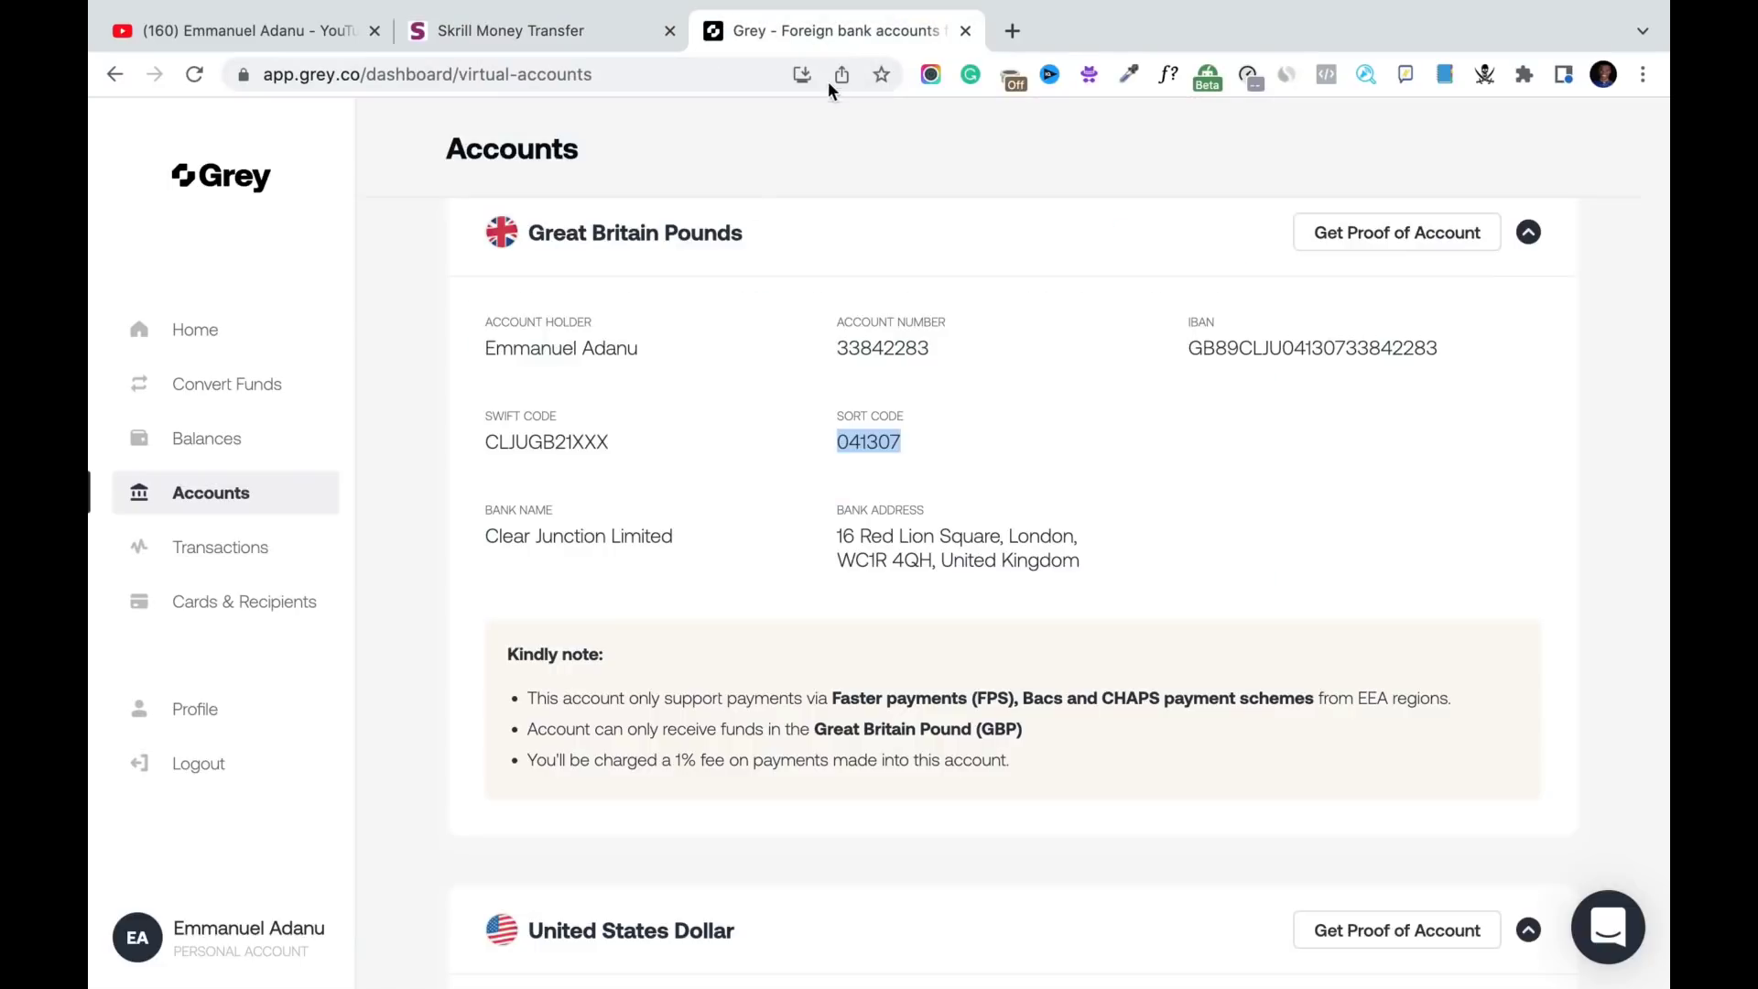
{"action": "left_click", "coordinate": [225, 446]}
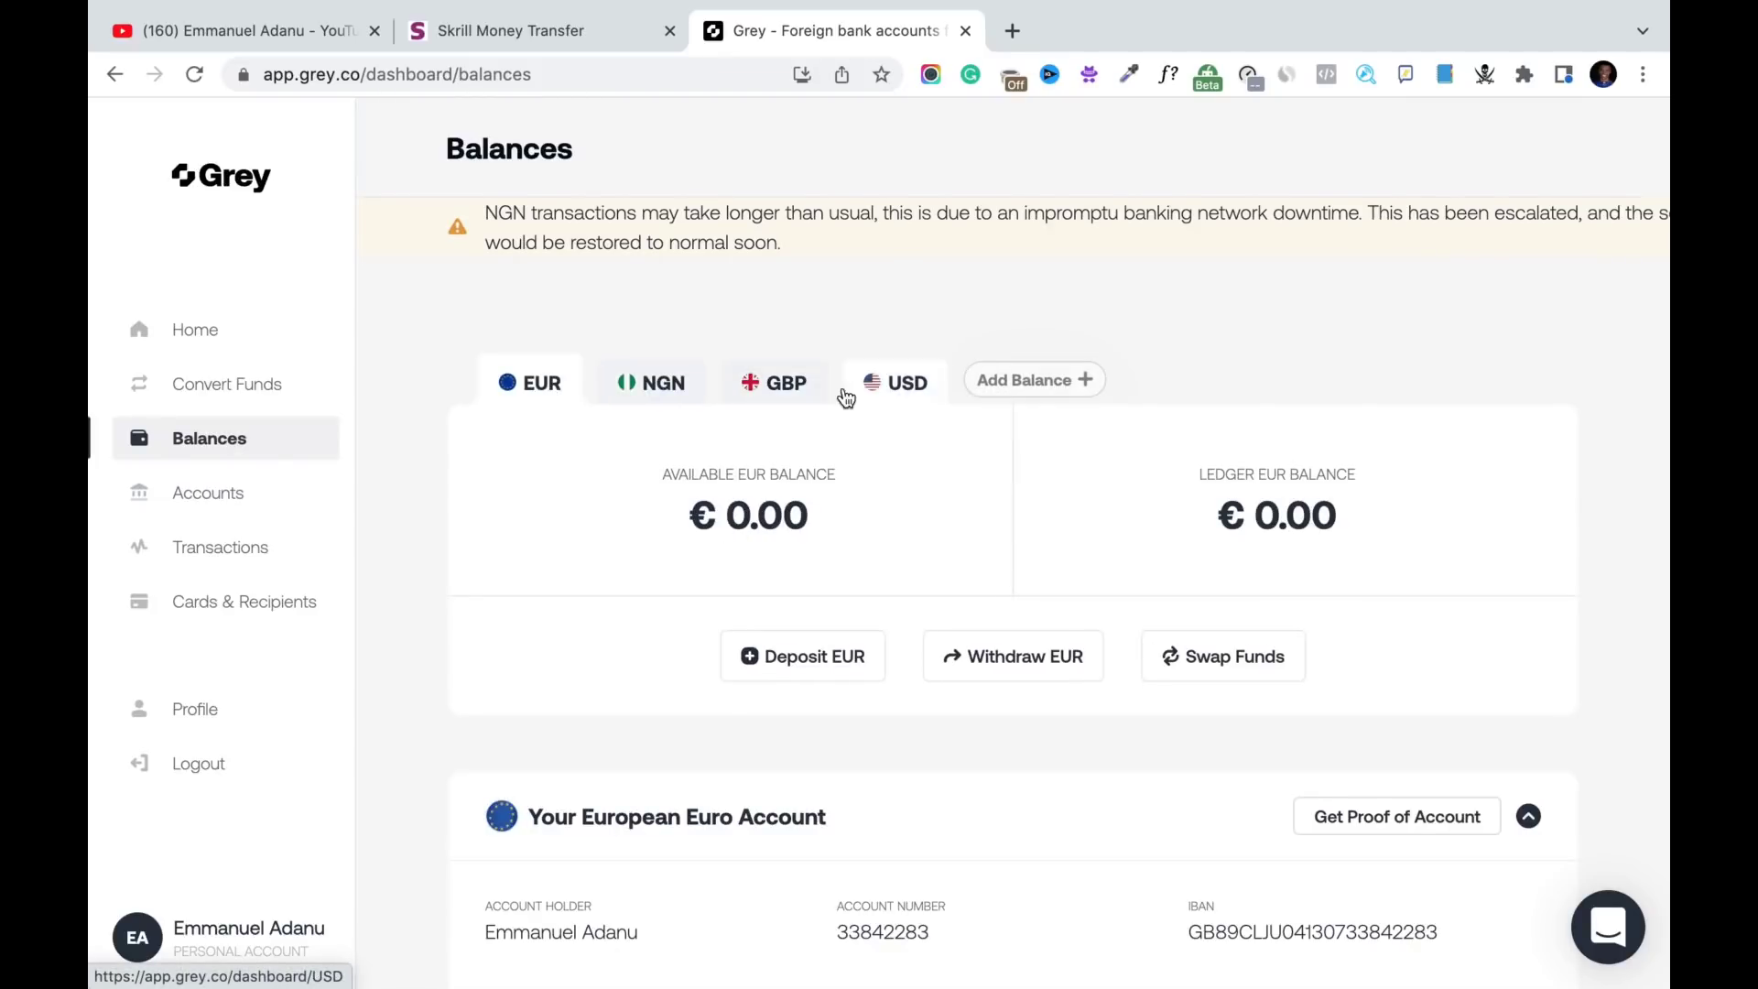
{"action": "left_click", "coordinate": [787, 383]}
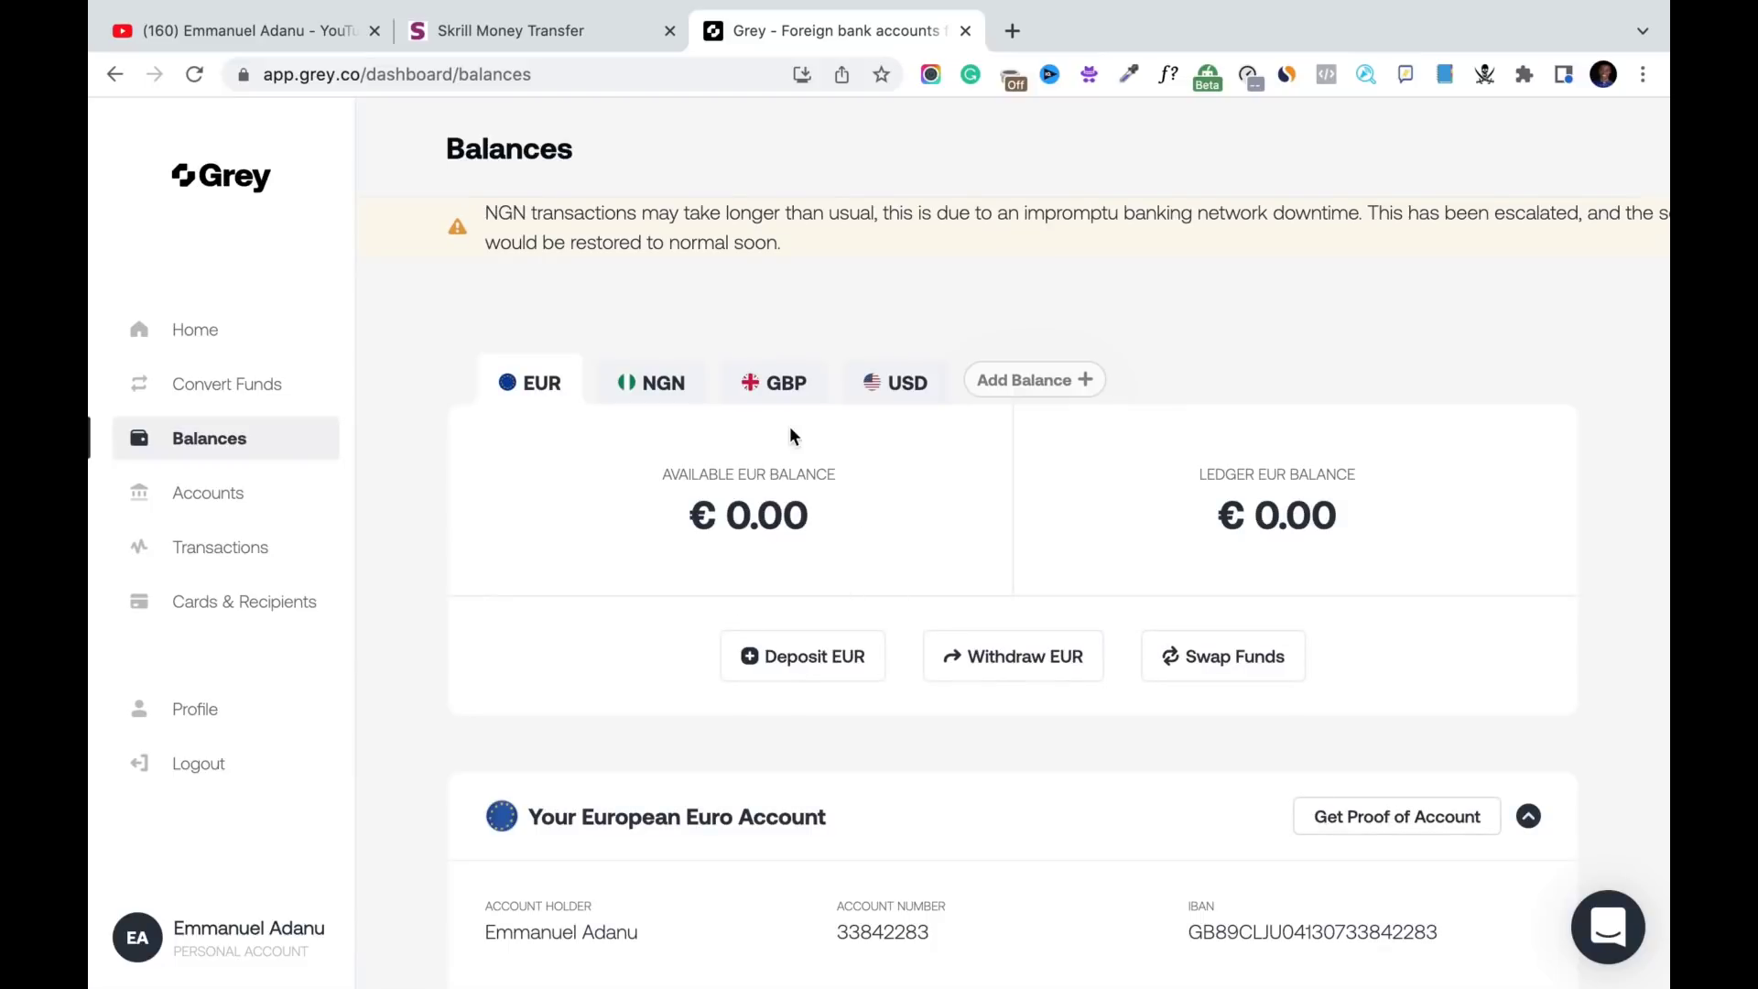
{"action": "left_click", "coordinate": [773, 392]}
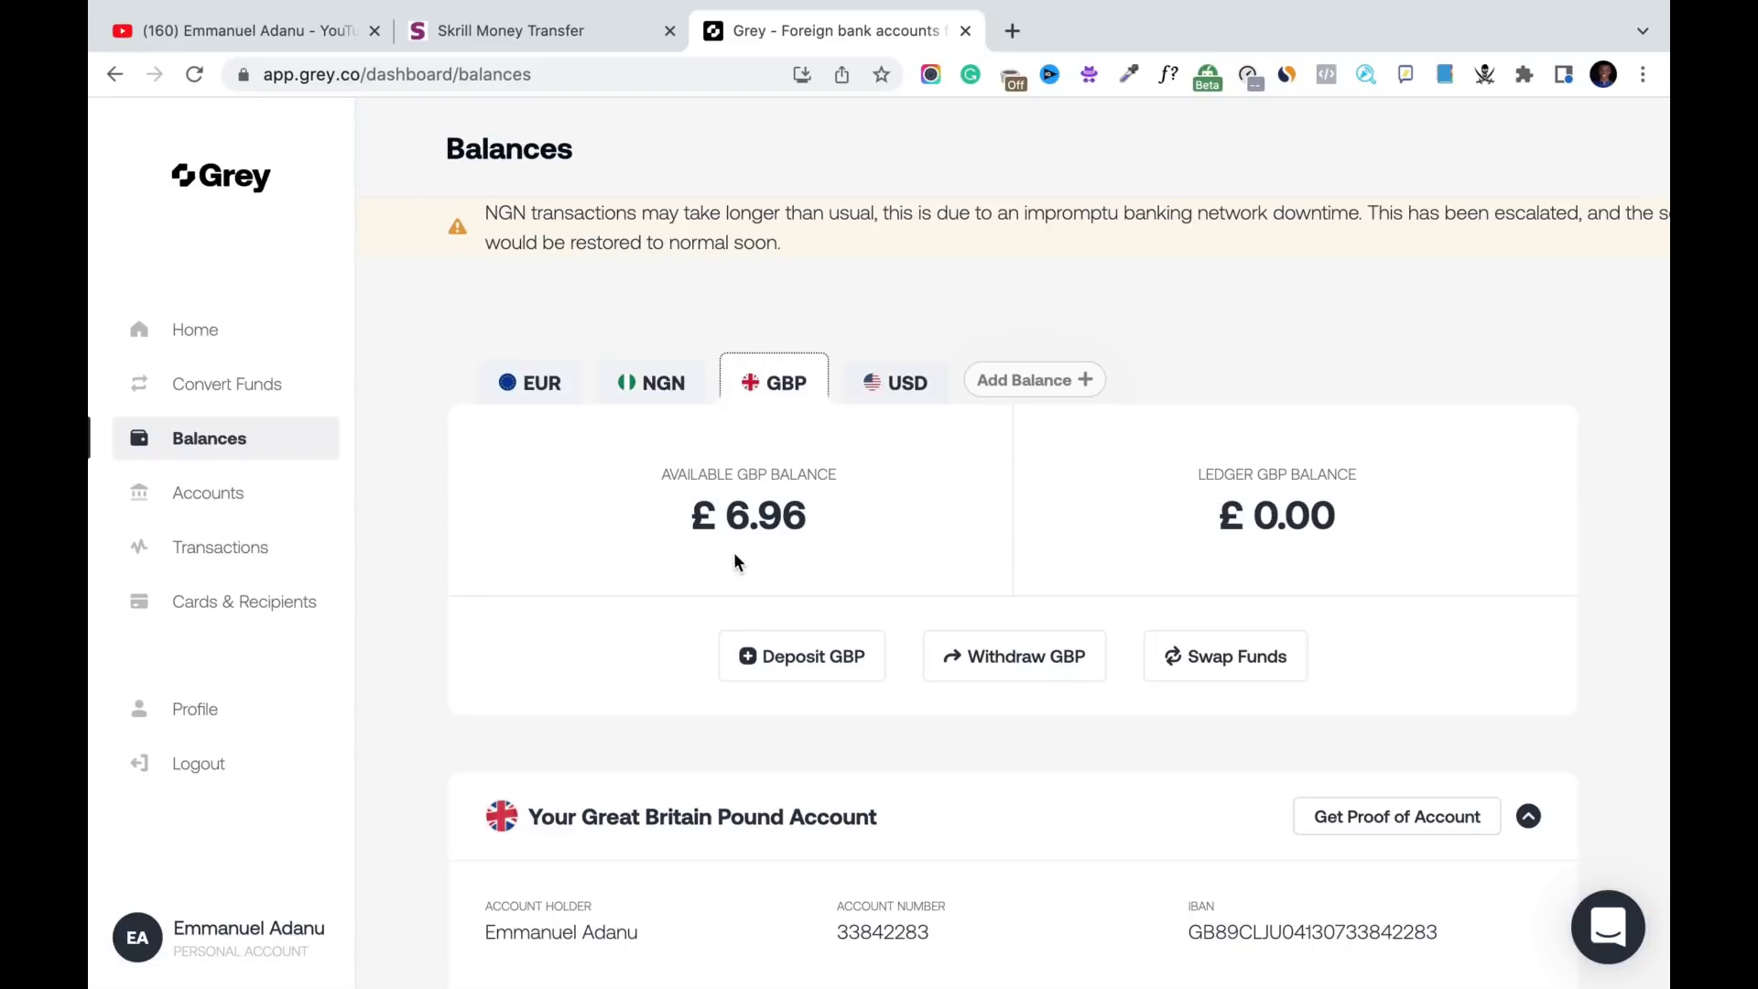
{"action": "scroll", "coordinate": [920, 538], "scroll_direction": "down", "scroll_amount": 5}
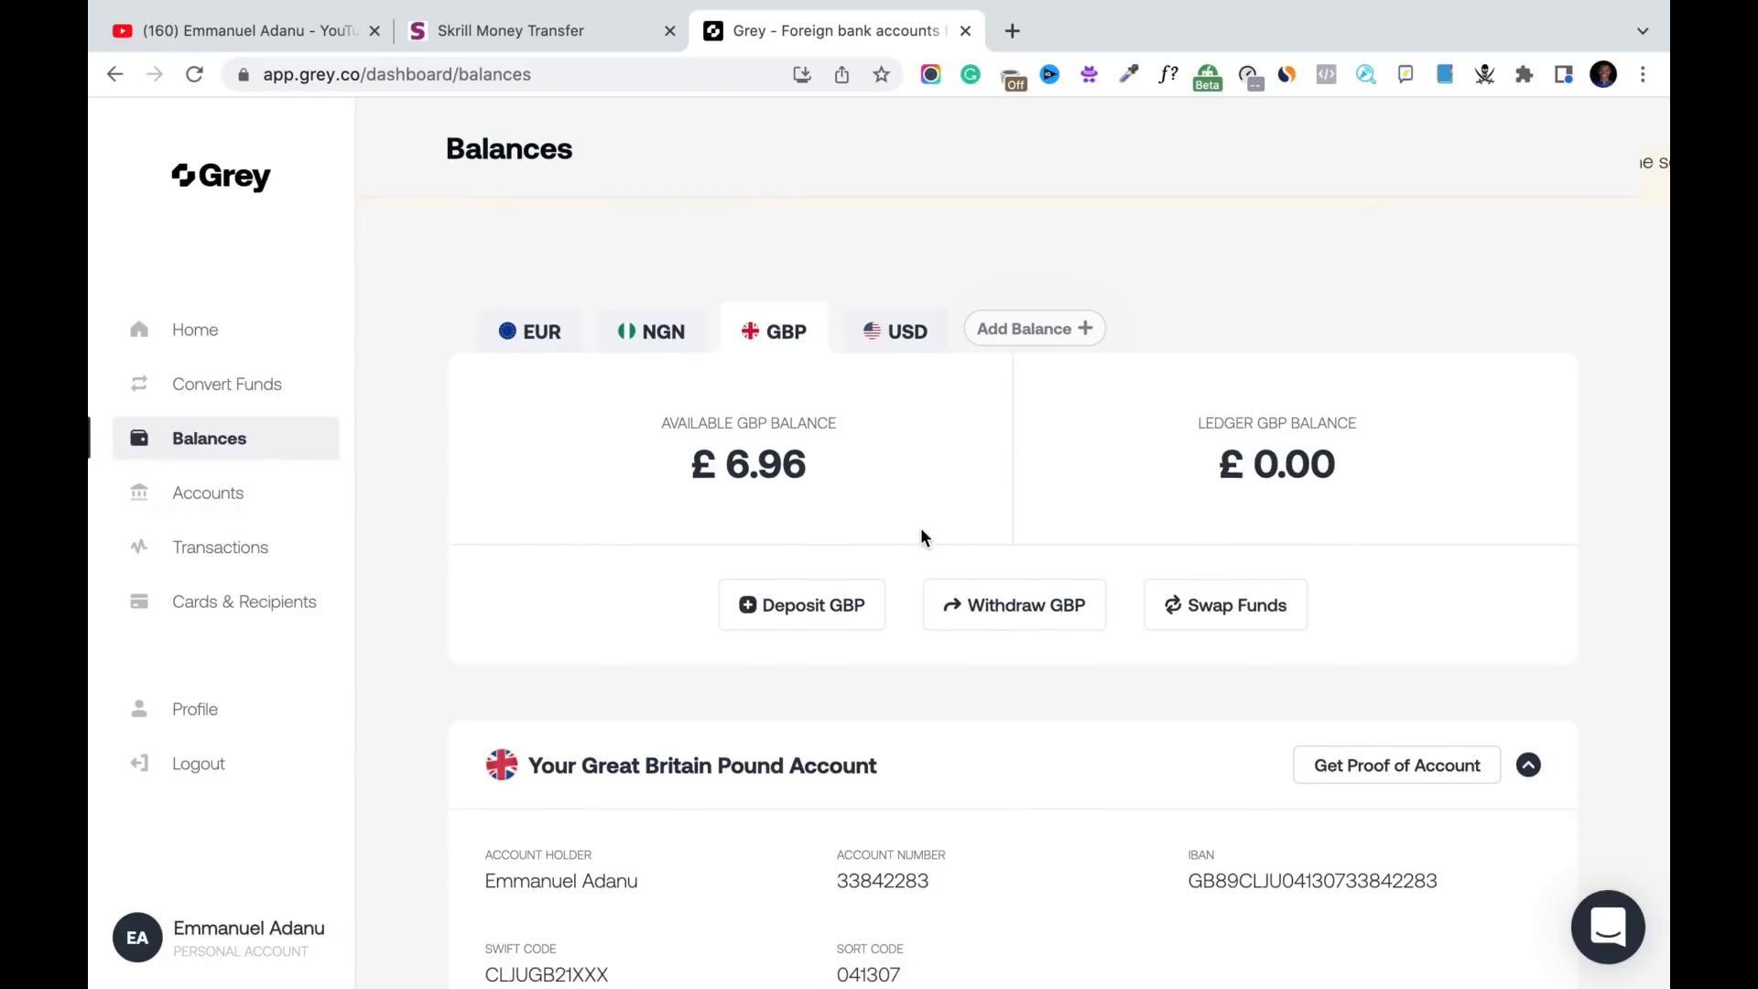
{"action": "scroll", "coordinate": [921, 538], "scroll_direction": "up", "scroll_amount": 3}
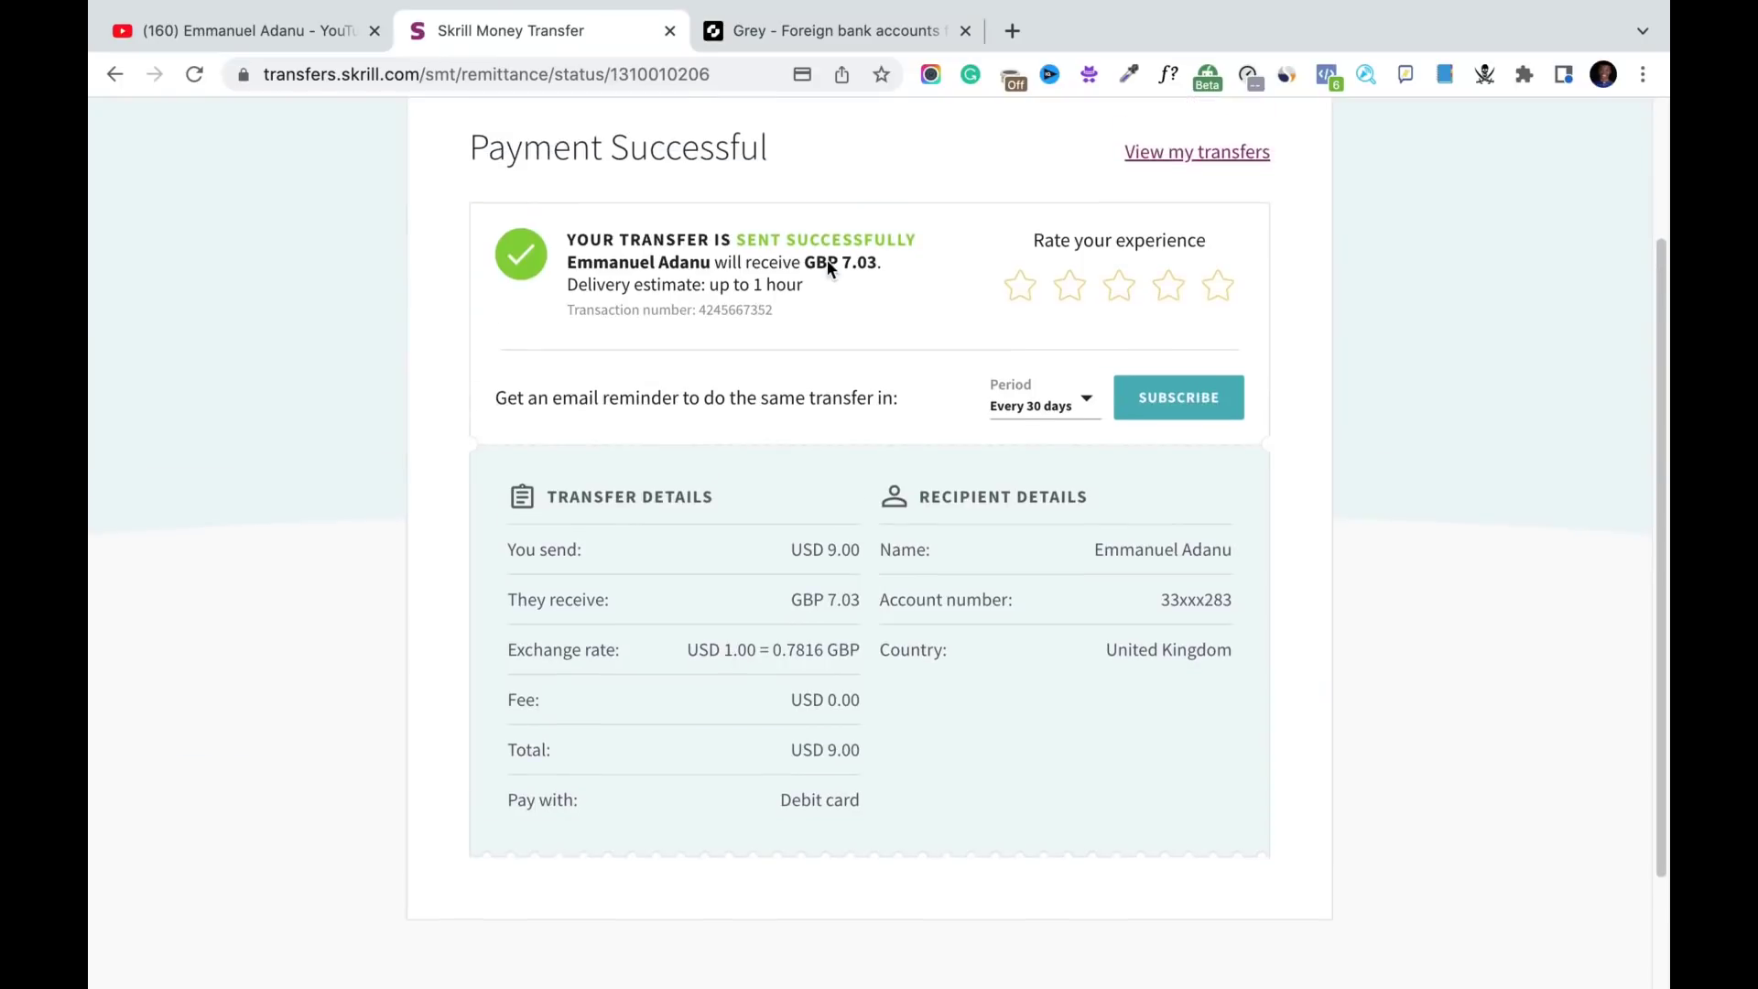
Return to the GBP balance in Grey and look briefly at the amount in Calculator
{"action": "left_click", "coordinate": [513, 30]}
{"action": "left_click", "coordinate": [843, 33]}
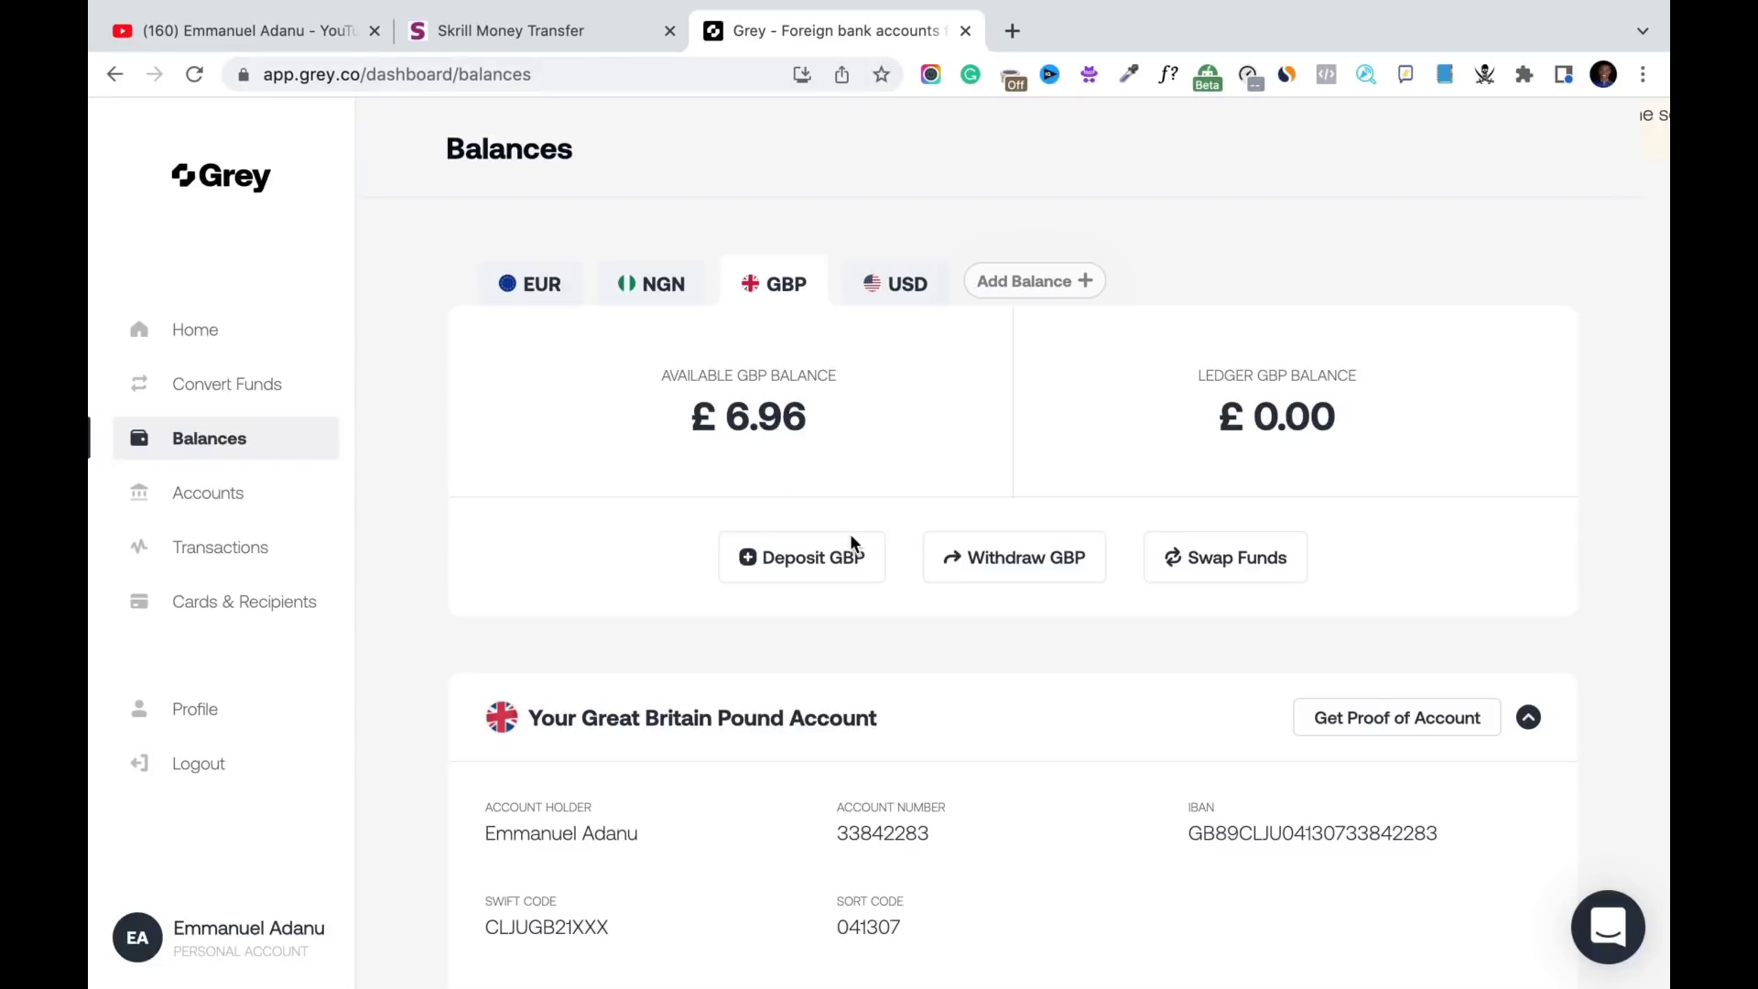
{"action": "left_click", "coordinate": [952, 945]}
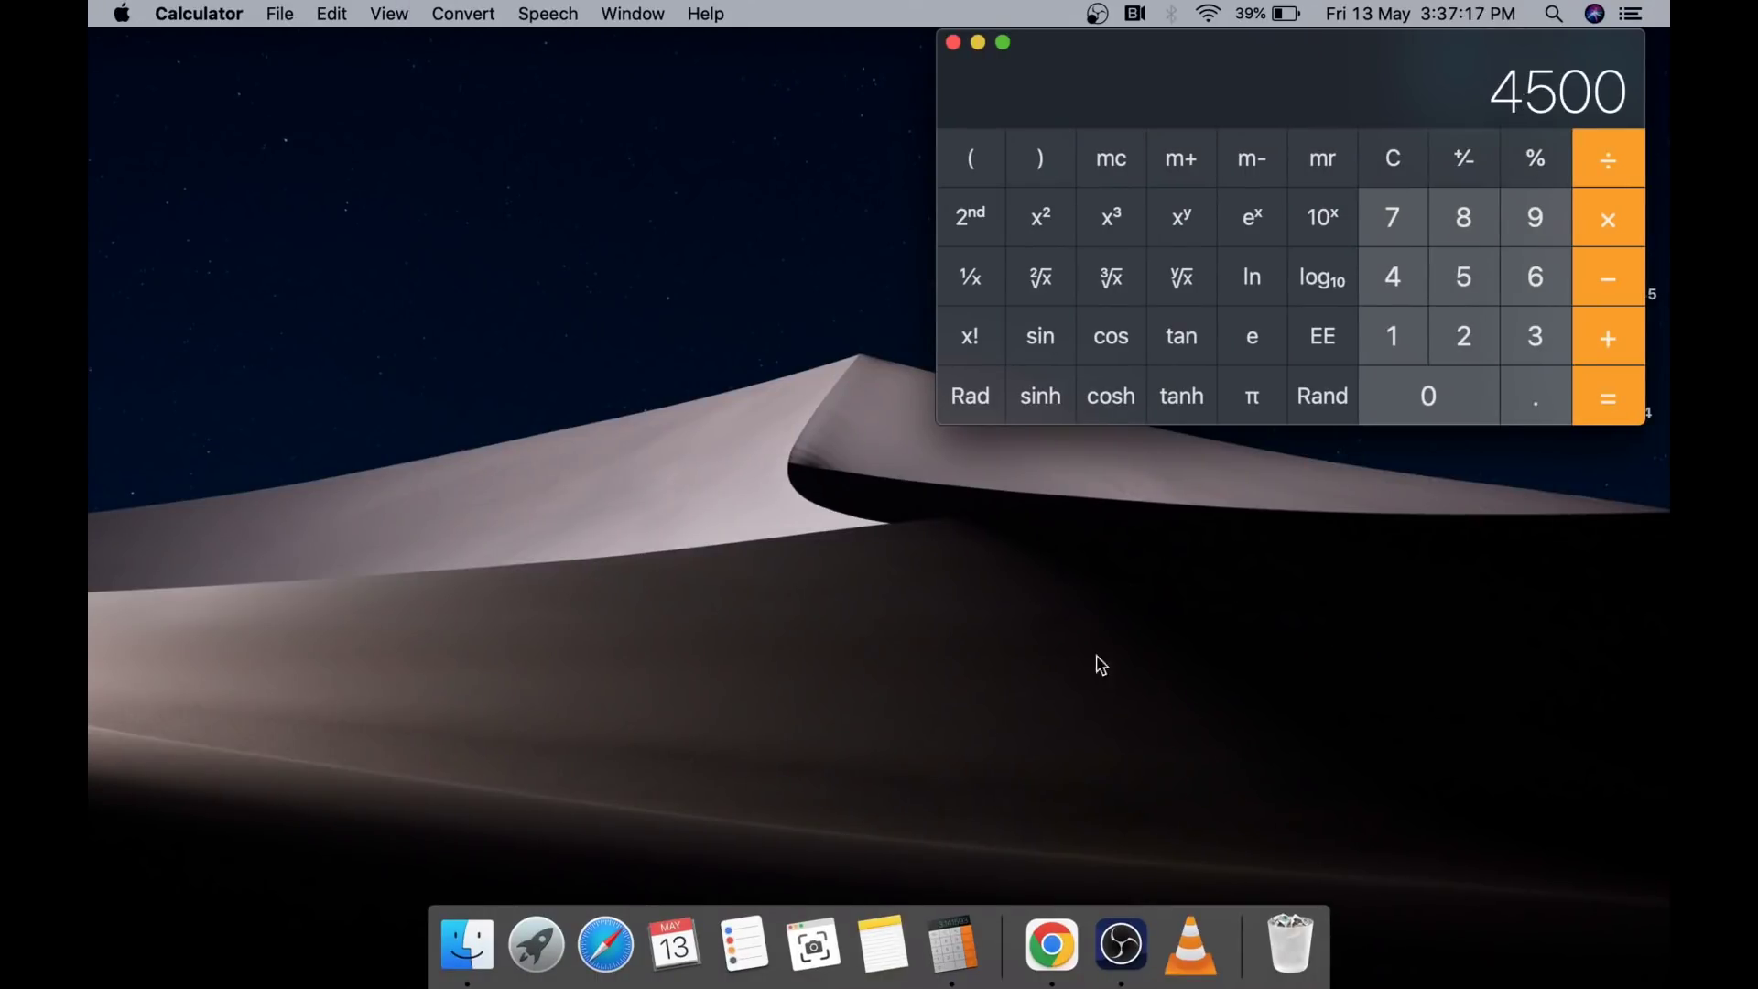
{"action": "left_click", "coordinate": [1051, 946]}
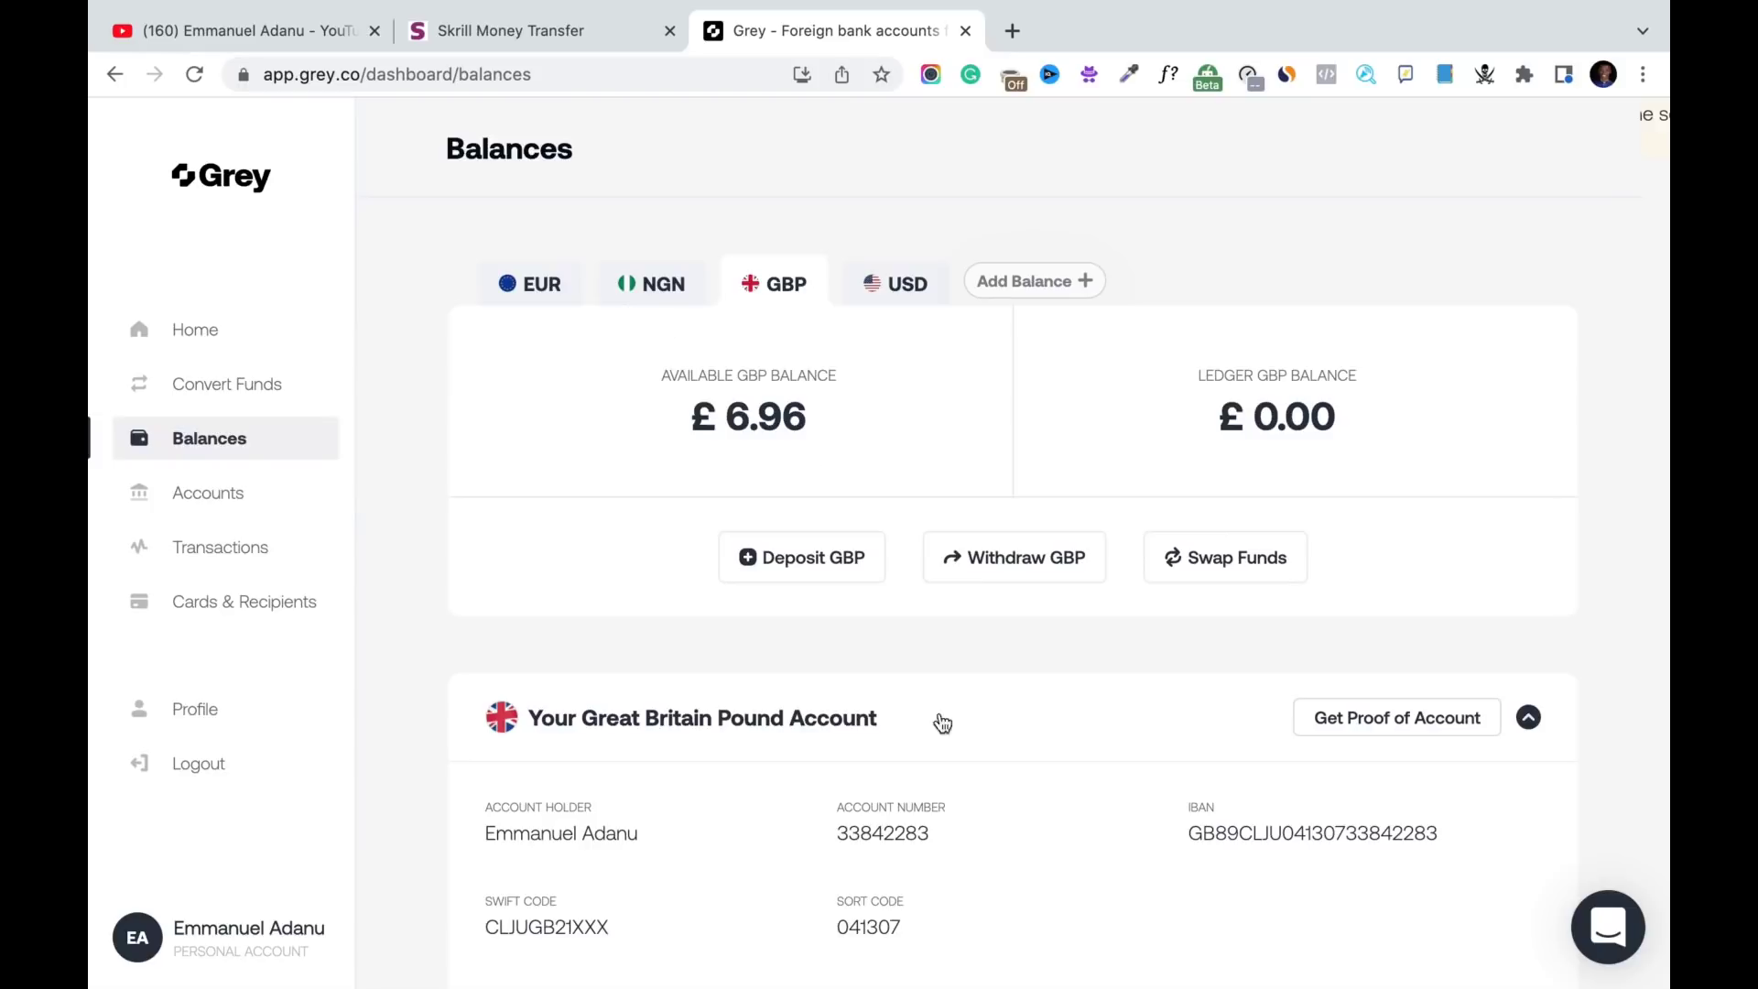
Start a funds swap in Grey from the GBP balance to the NGN balance
{"action": "left_click", "coordinate": [1257, 555]}
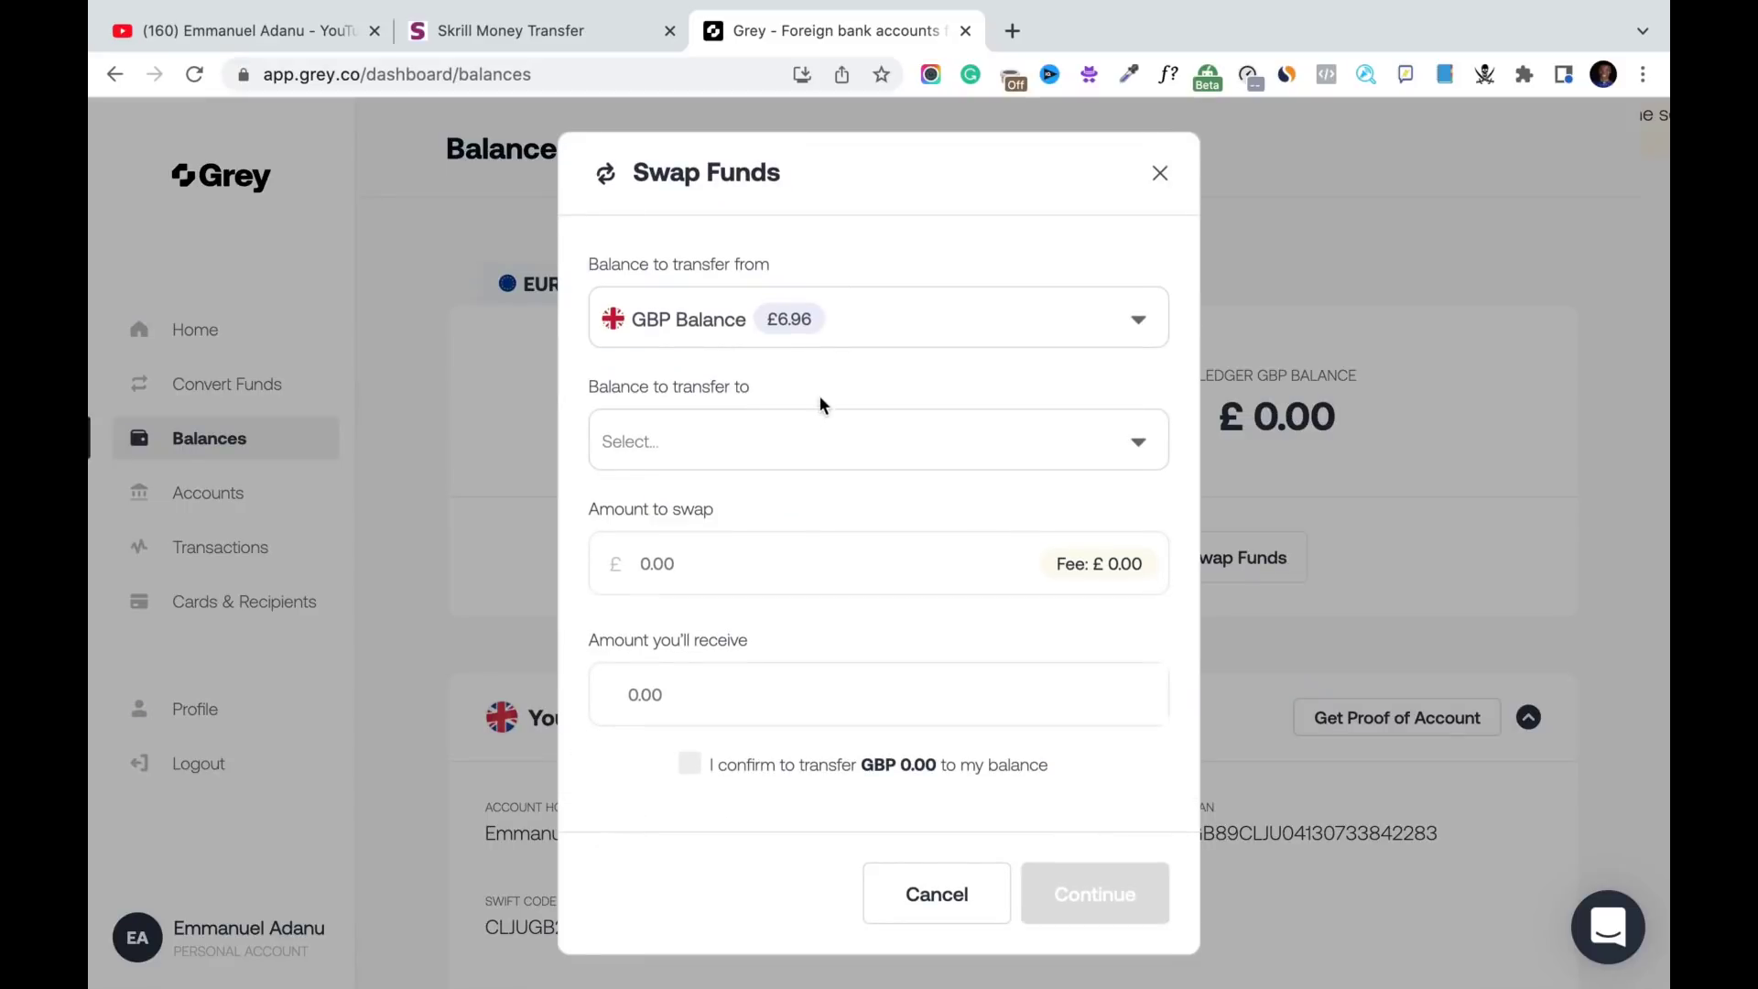
{"action": "left_click", "coordinate": [786, 438]}
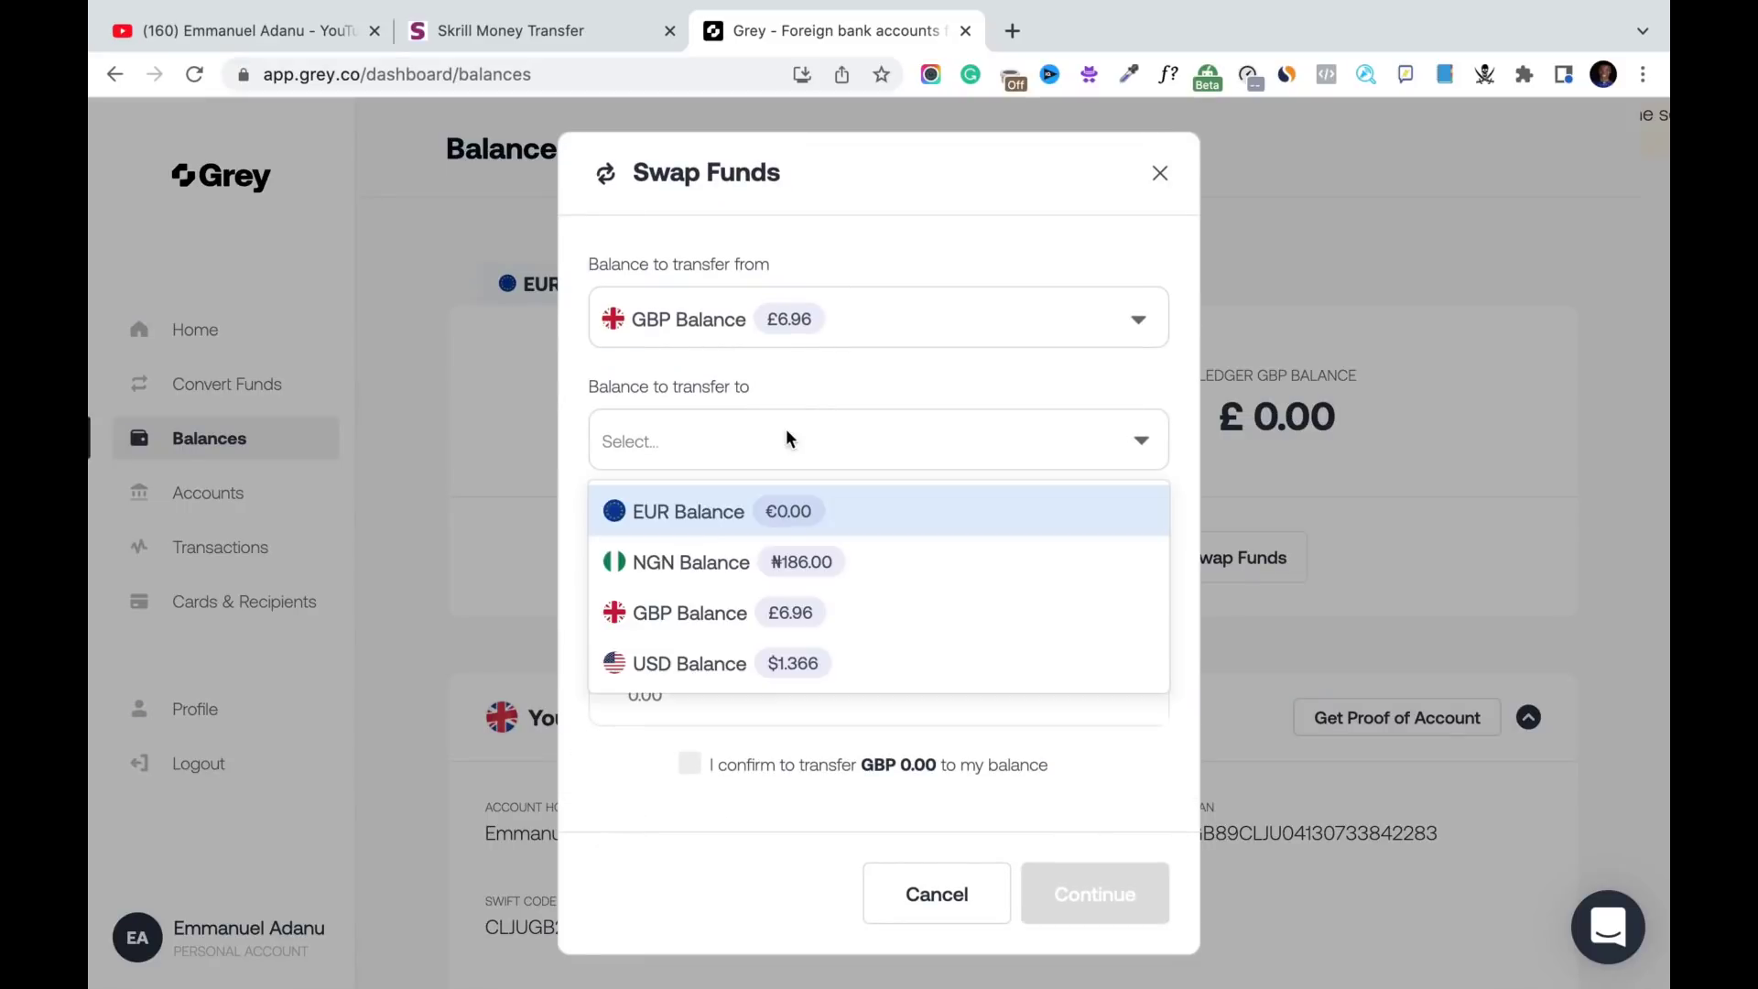
{"action": "left_click", "coordinate": [750, 563]}
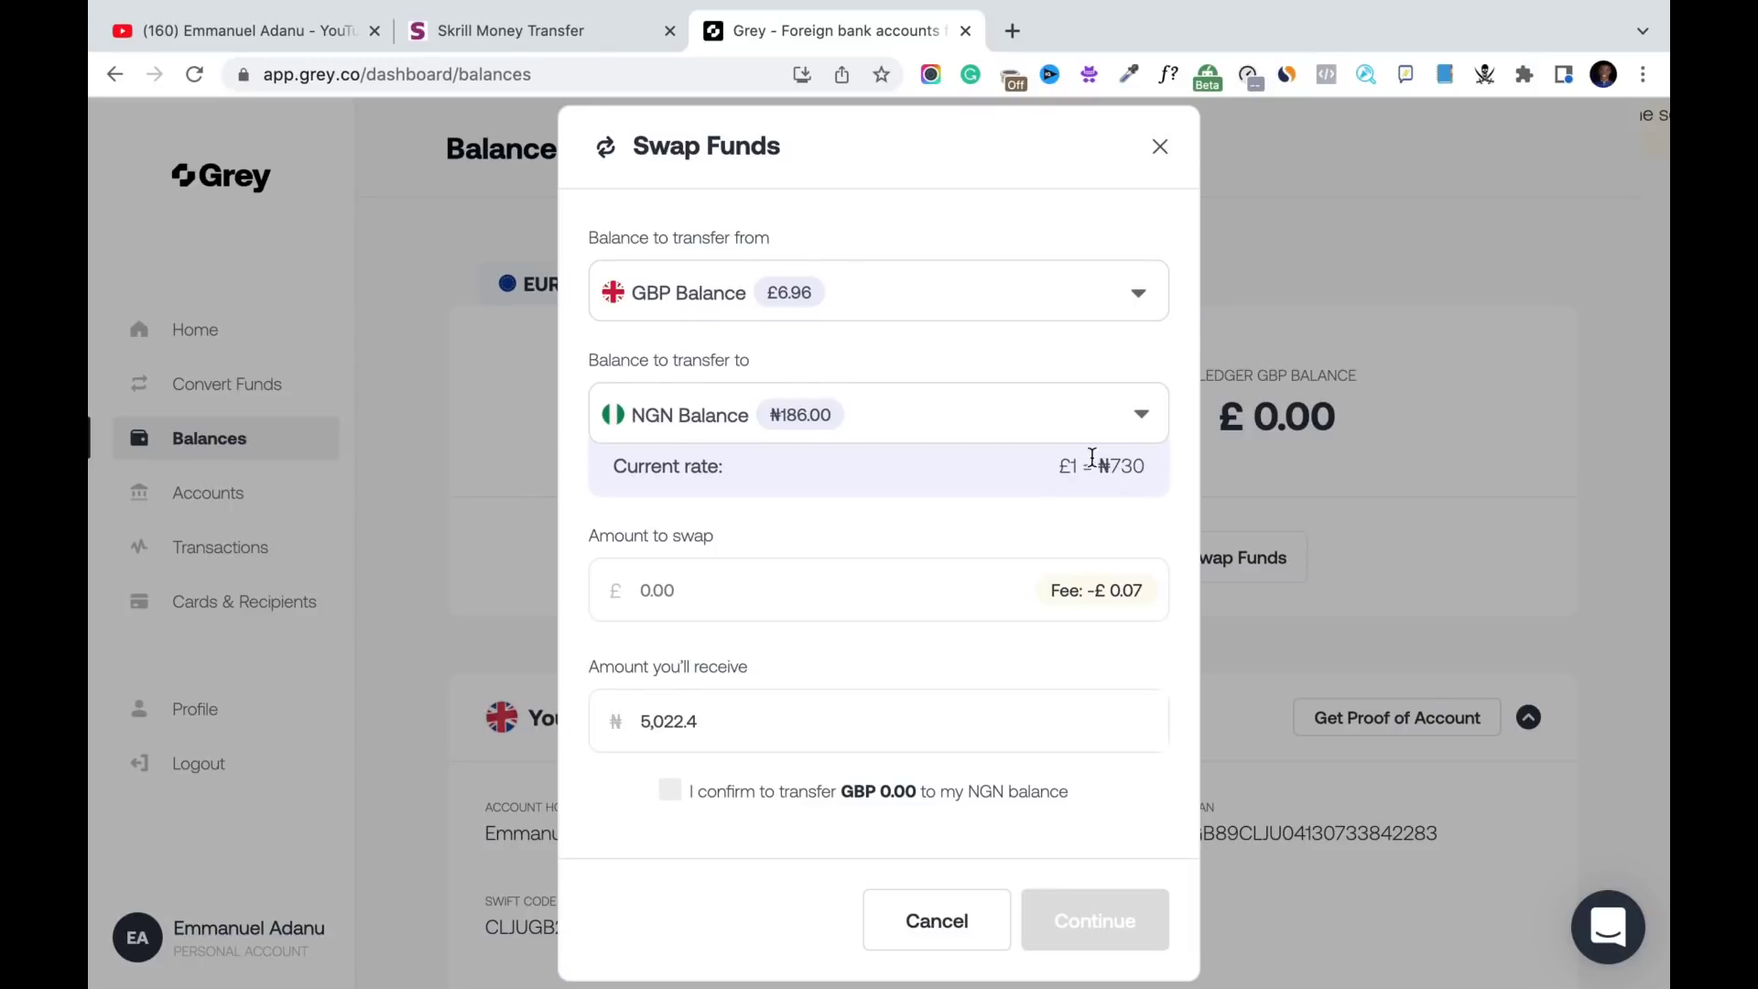
Look up "gbp to naira" on Google in a new tab and compare the rate with Grey's swap rate
{"action": "left_click", "coordinate": [1007, 35]}
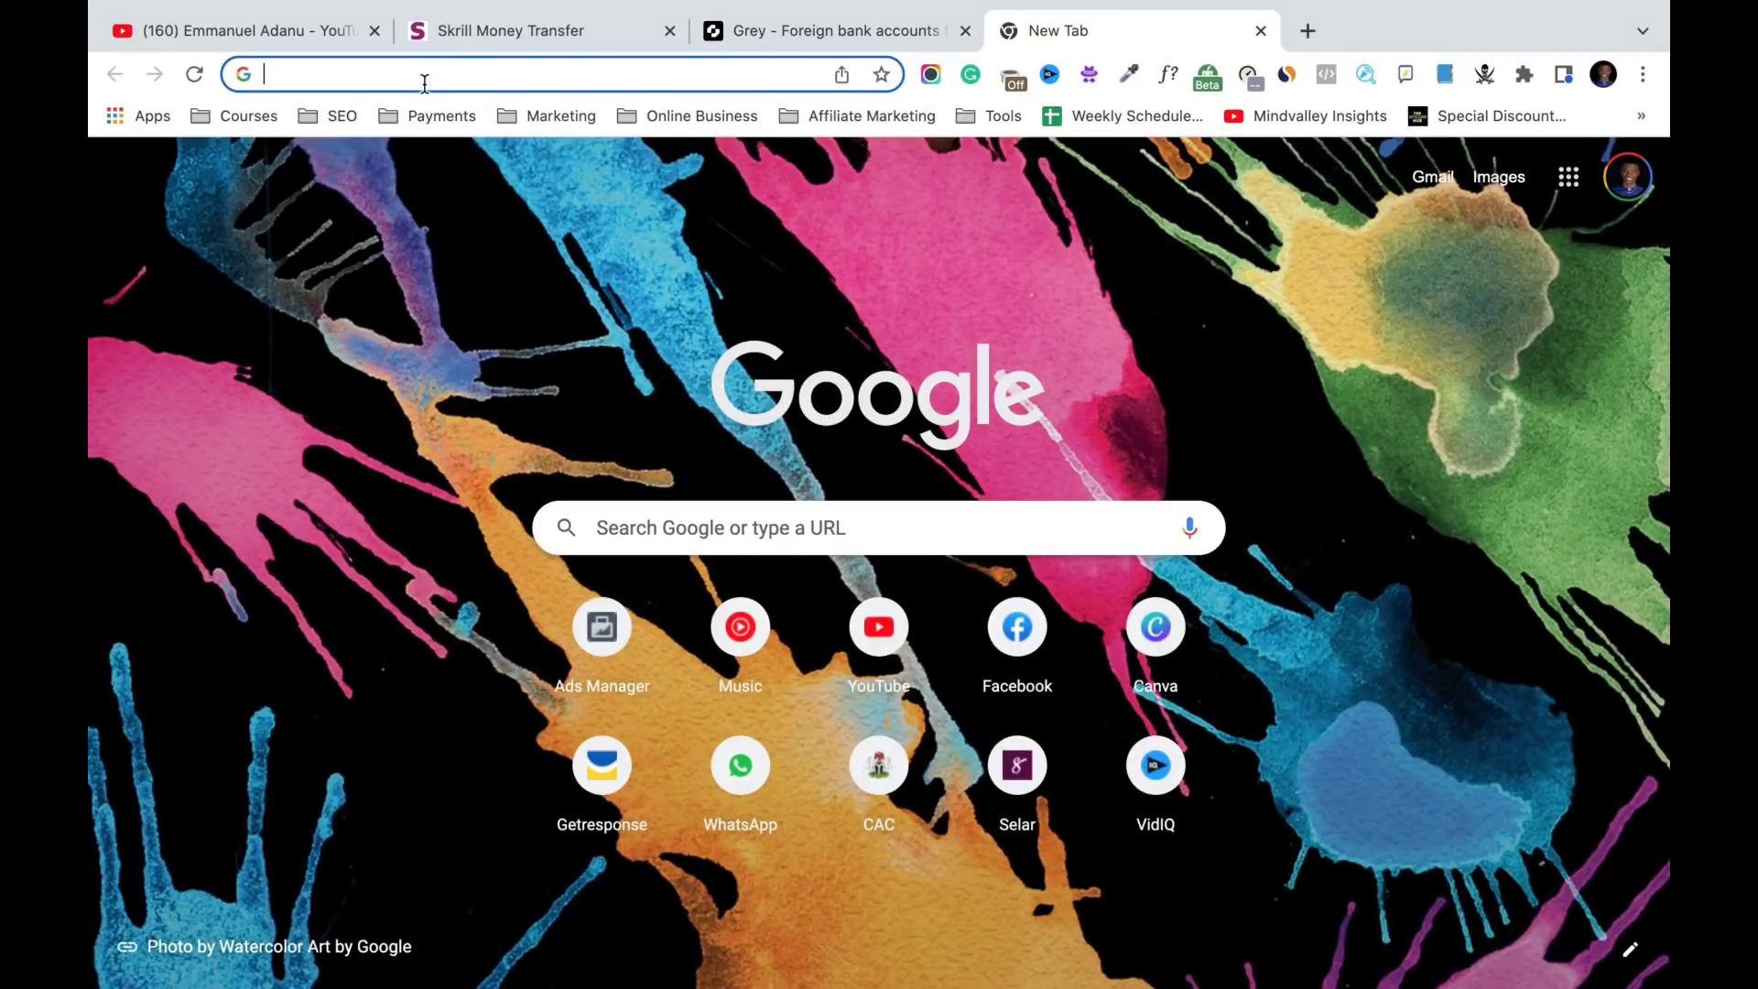
{"action": "type", "text": "gbp to naira"}
{"action": "key", "text": "Return"}
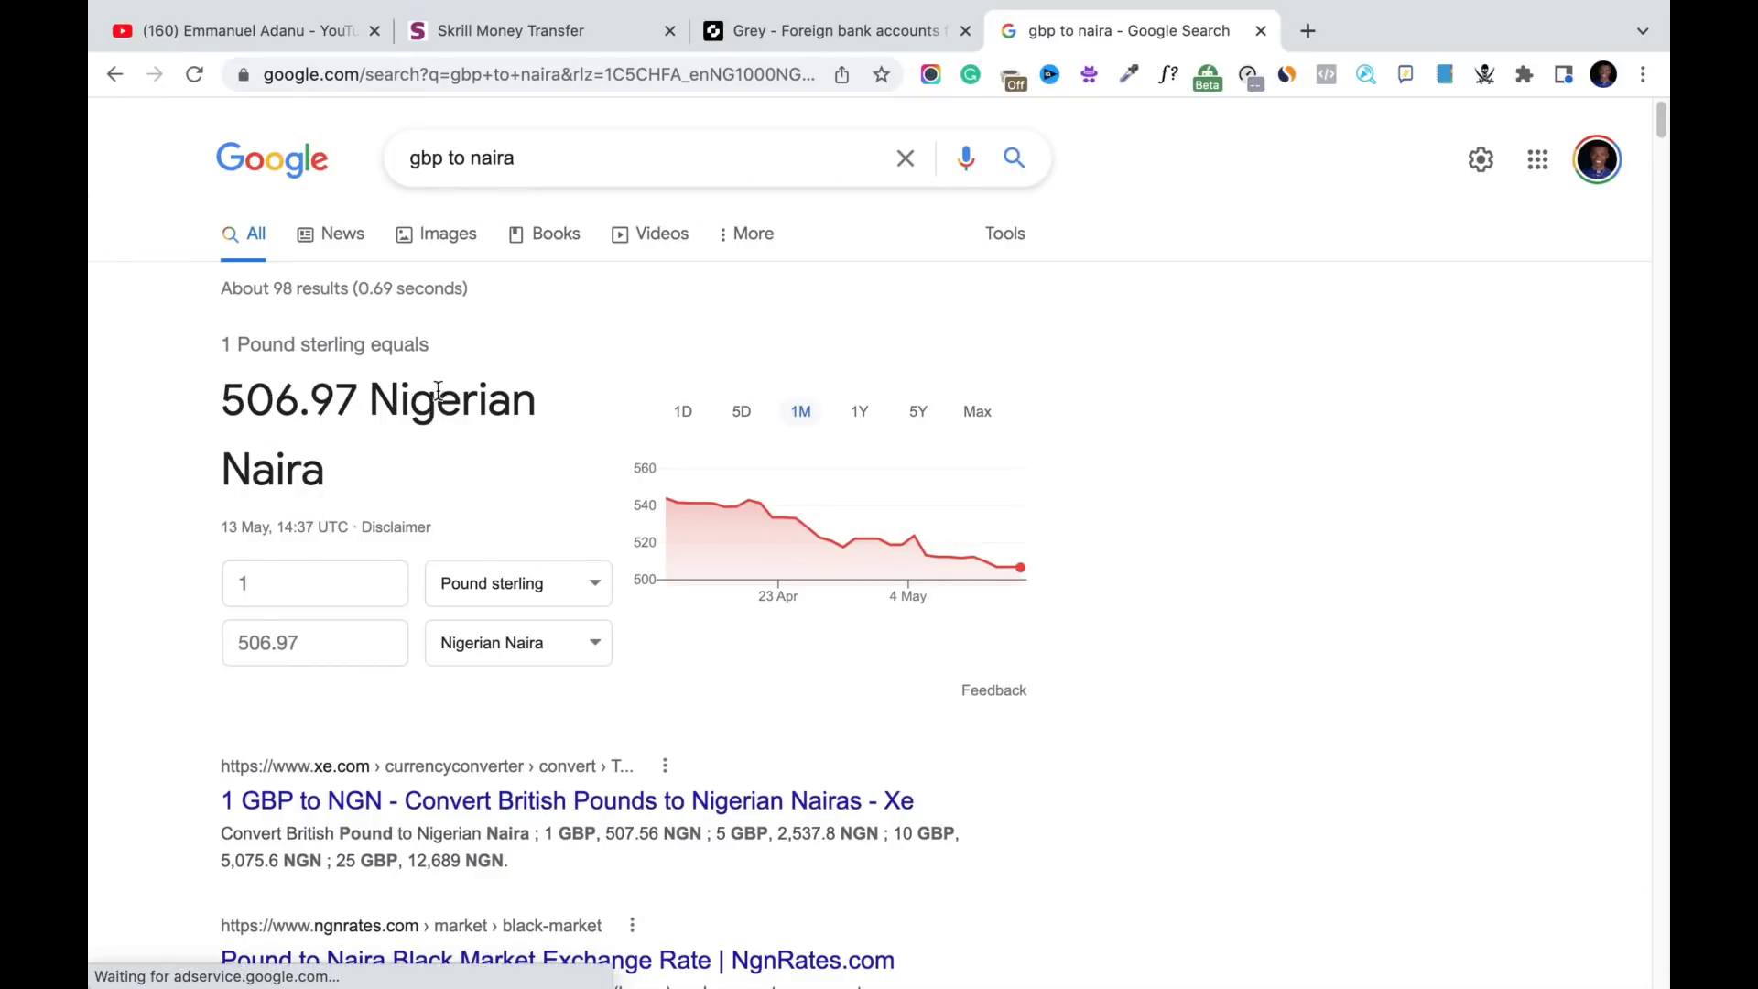
{"action": "left_click", "coordinate": [813, 32]}
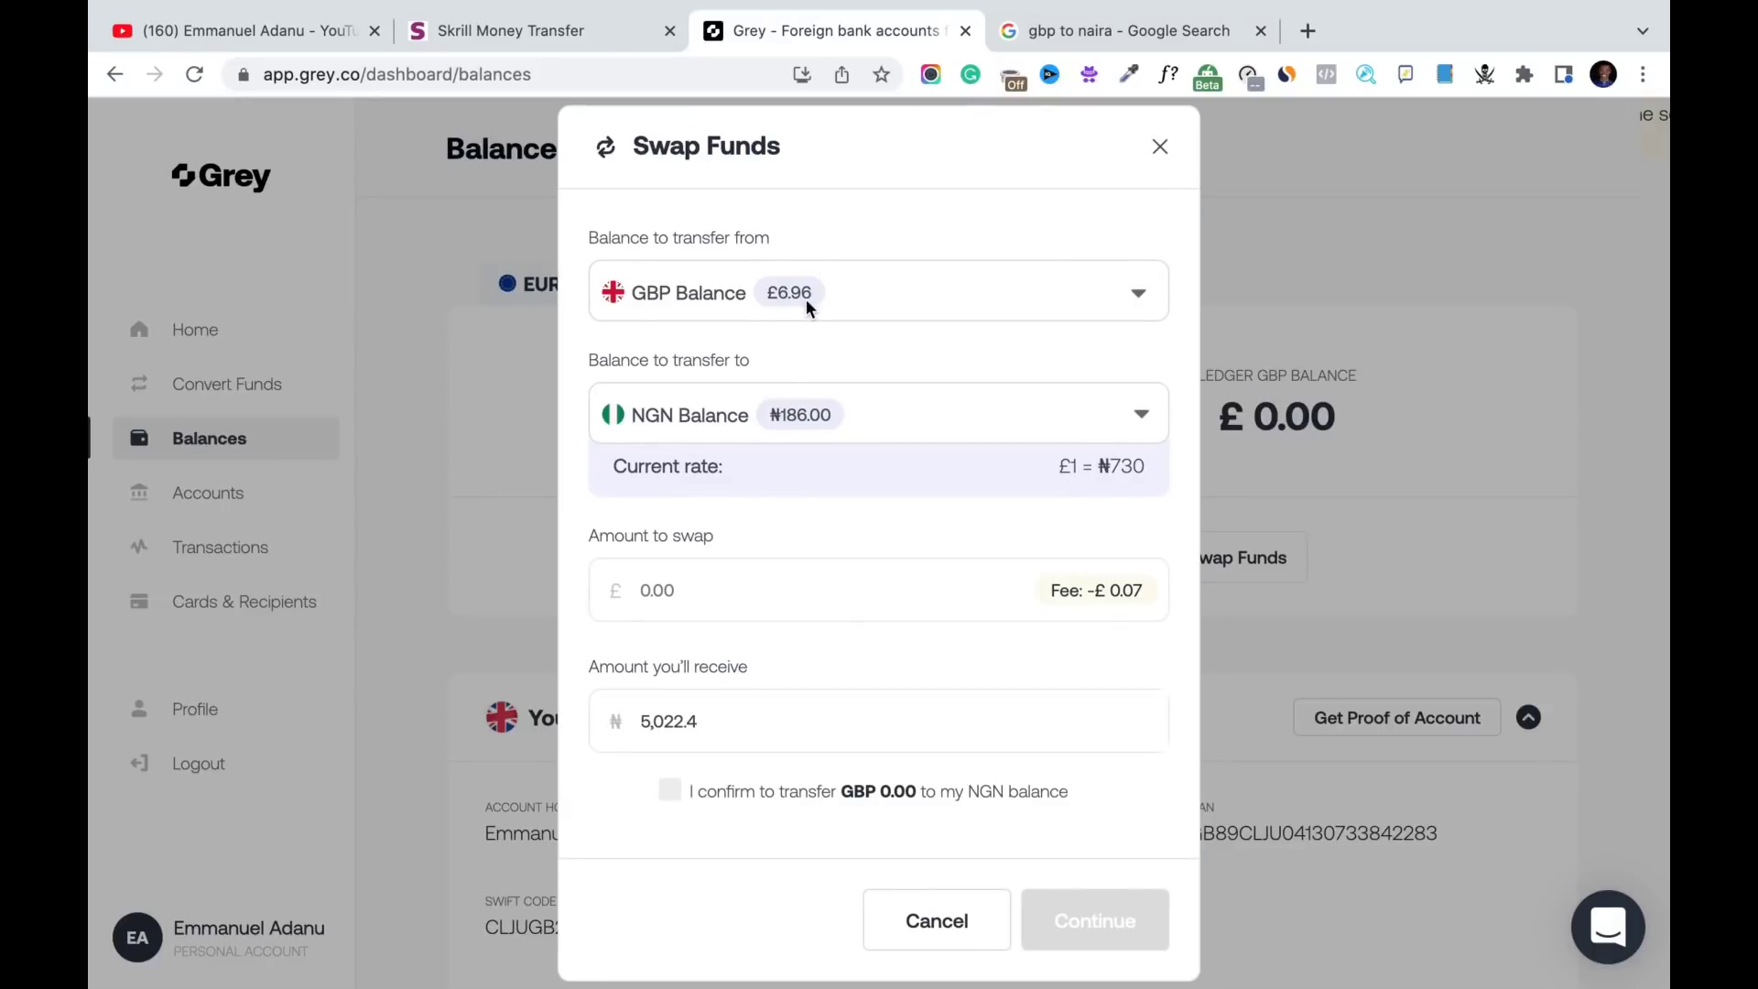
Set the amount to swap to GBP 6.95, confirm the transfer to the NGN balance and submit the swap
{"action": "left_click", "coordinate": [669, 605]}
{"action": "type", "text": "6.95"}
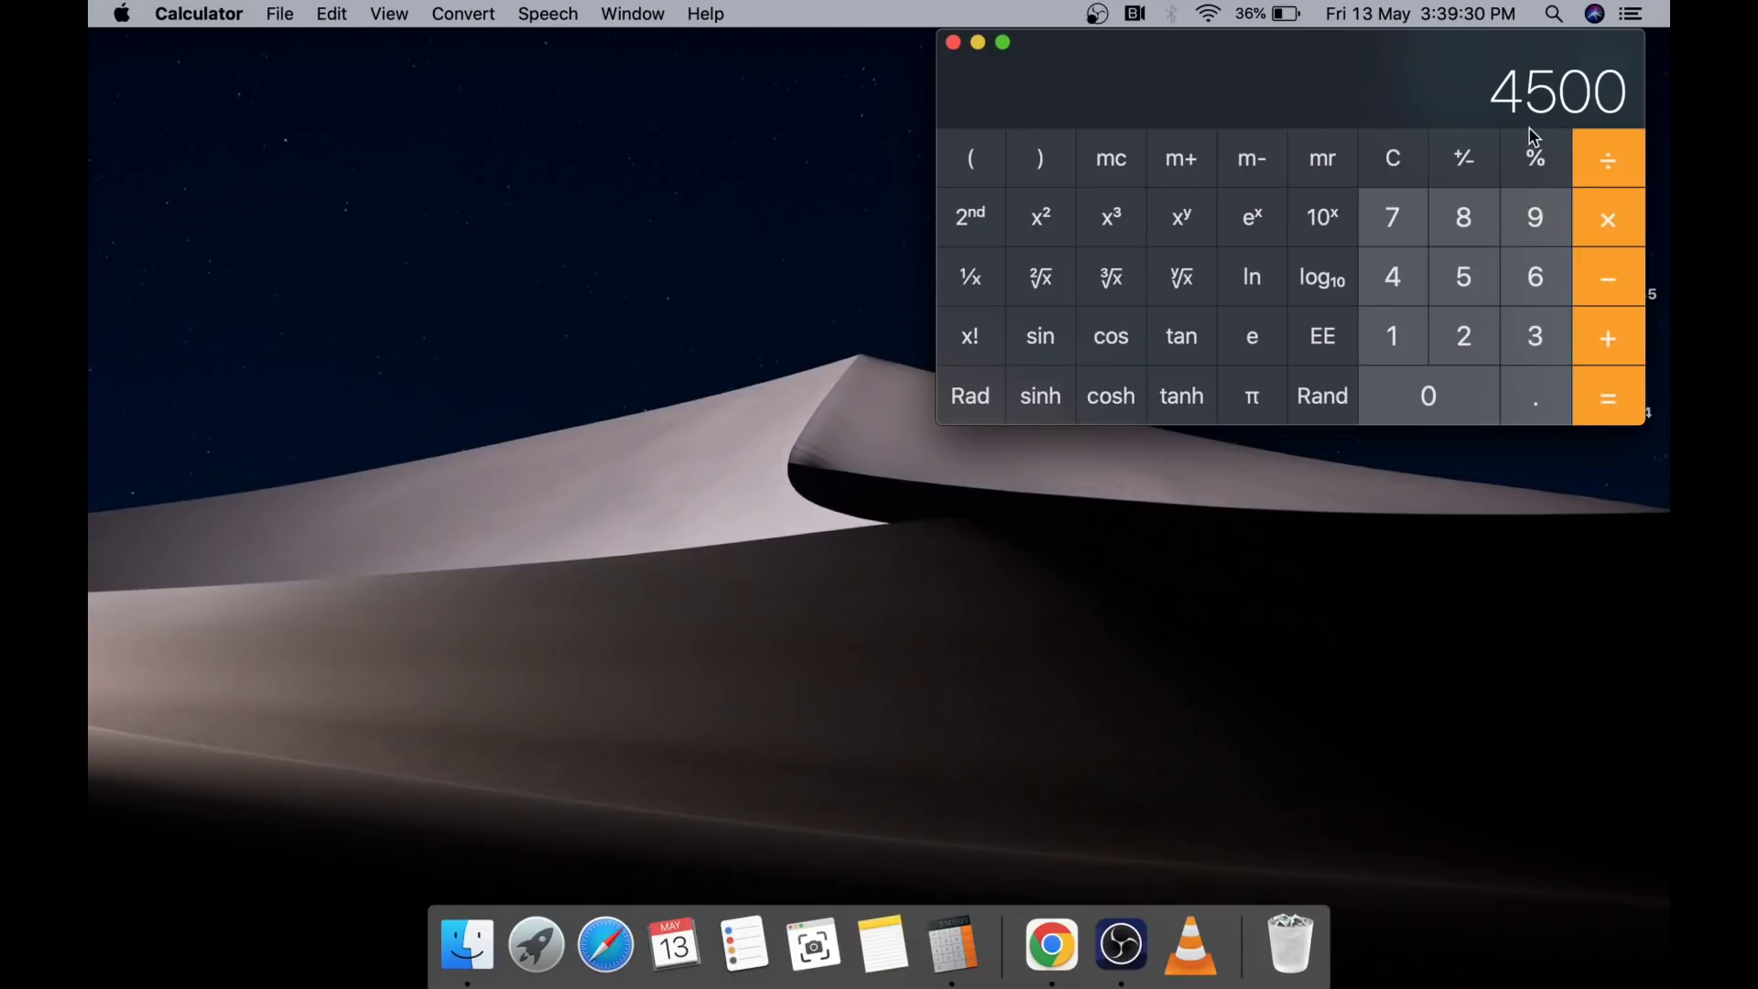
{"action": "left_click", "coordinate": [1052, 945]}
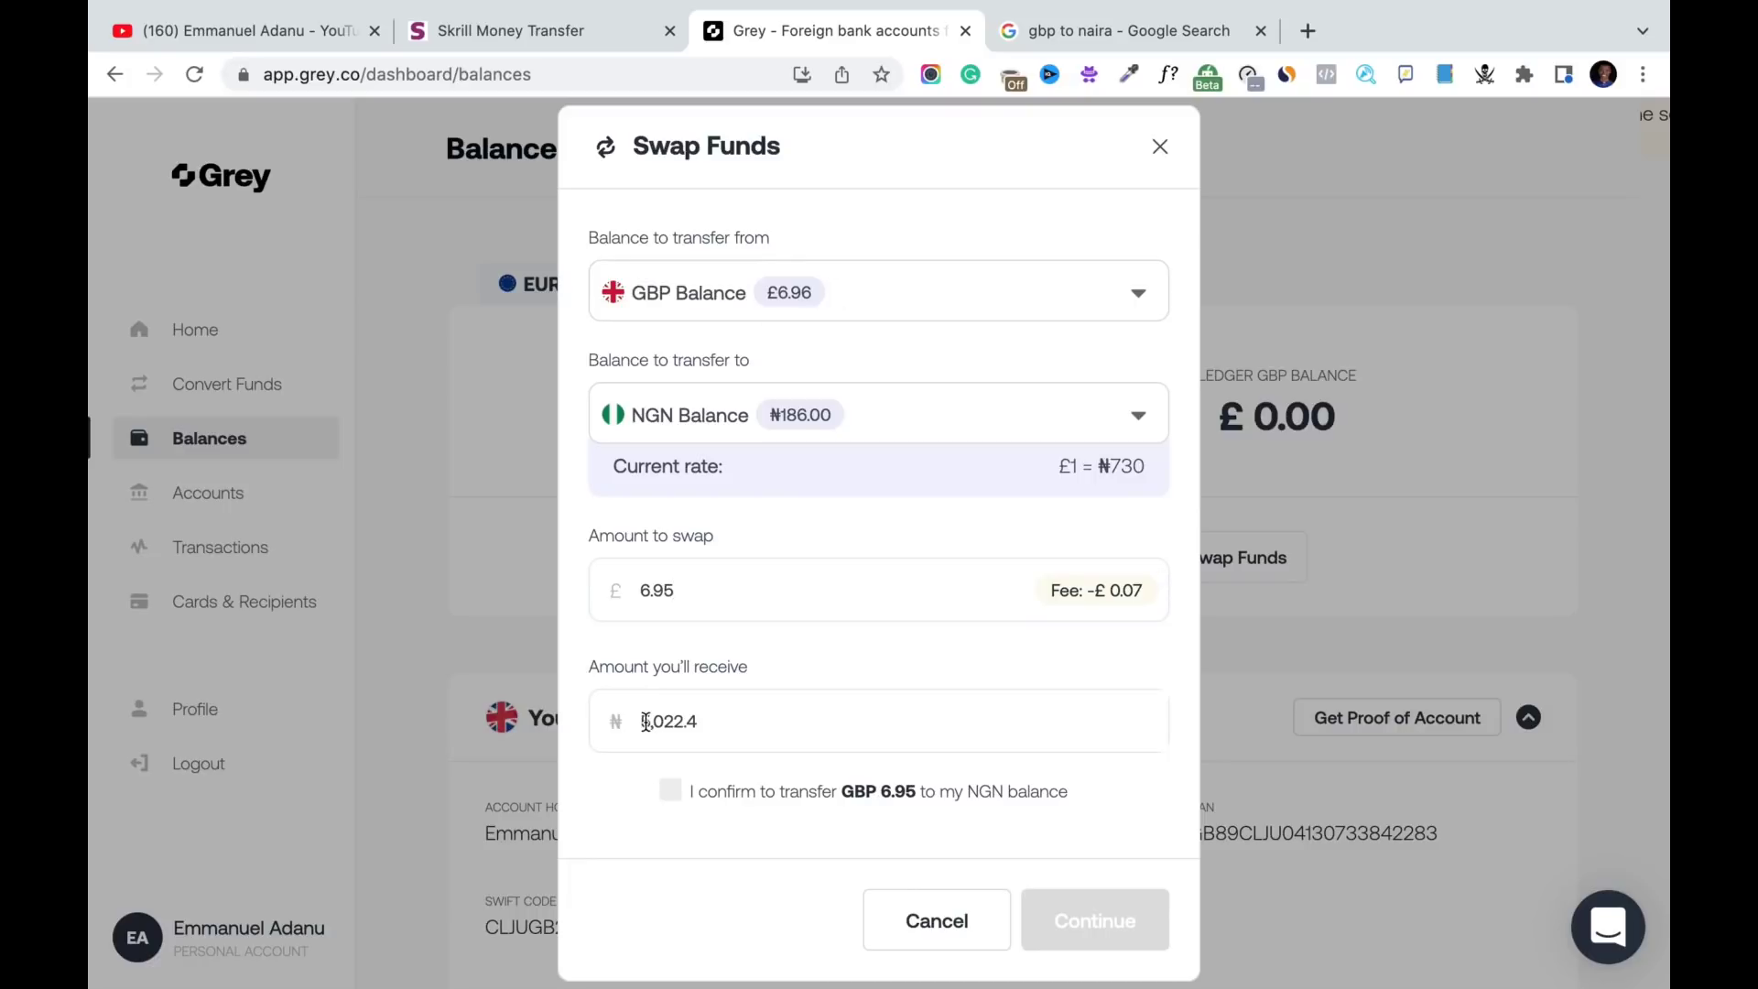
{"action": "left_click", "coordinate": [929, 792]}
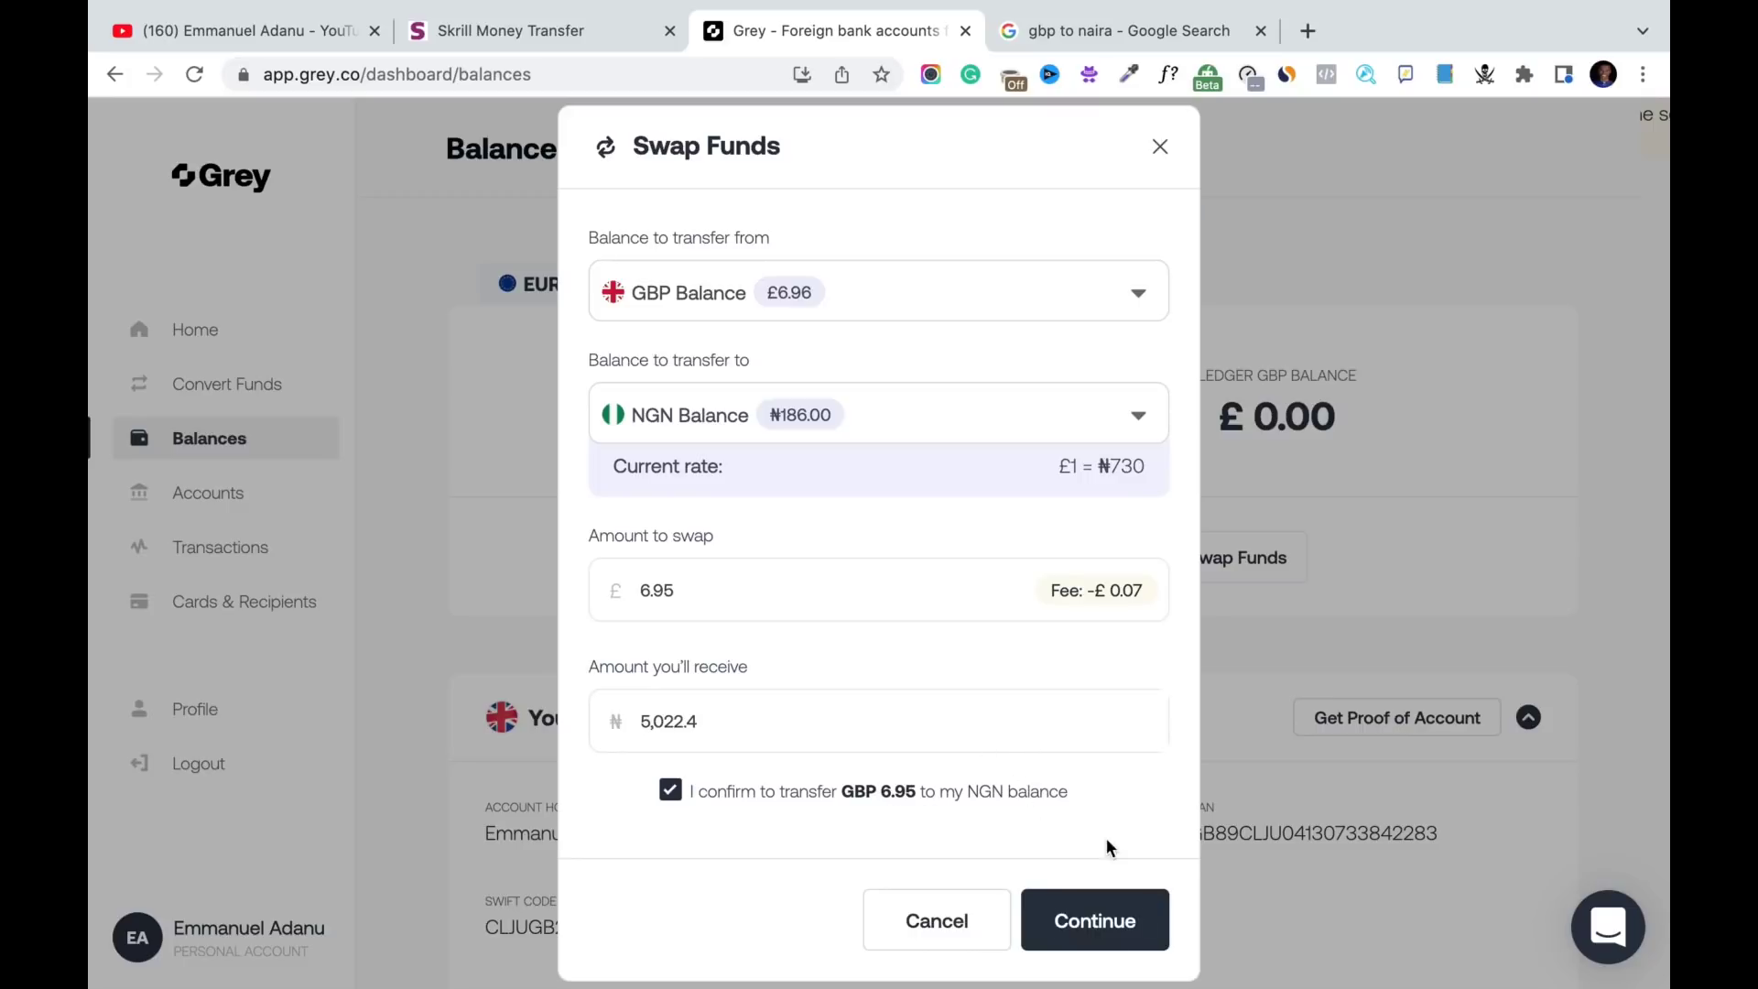
{"action": "left_click", "coordinate": [1112, 941]}
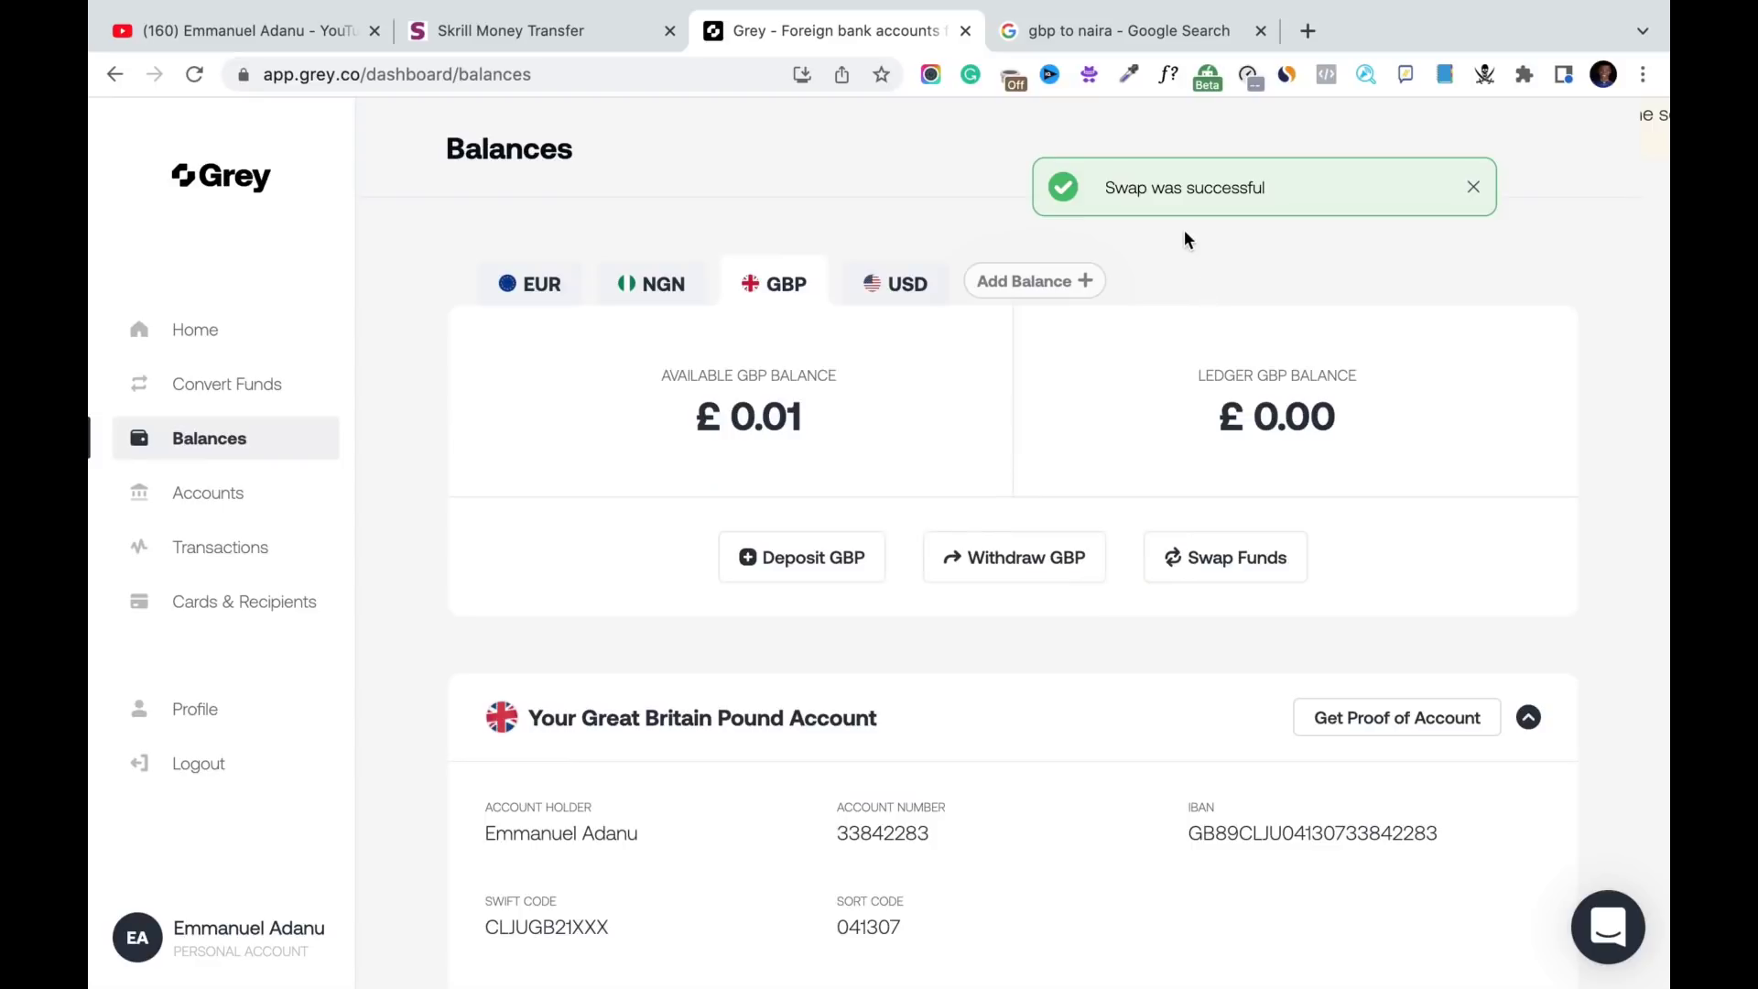
Check the NGN balance and view its withdrawal options without choosing one
{"action": "left_click", "coordinate": [675, 302]}
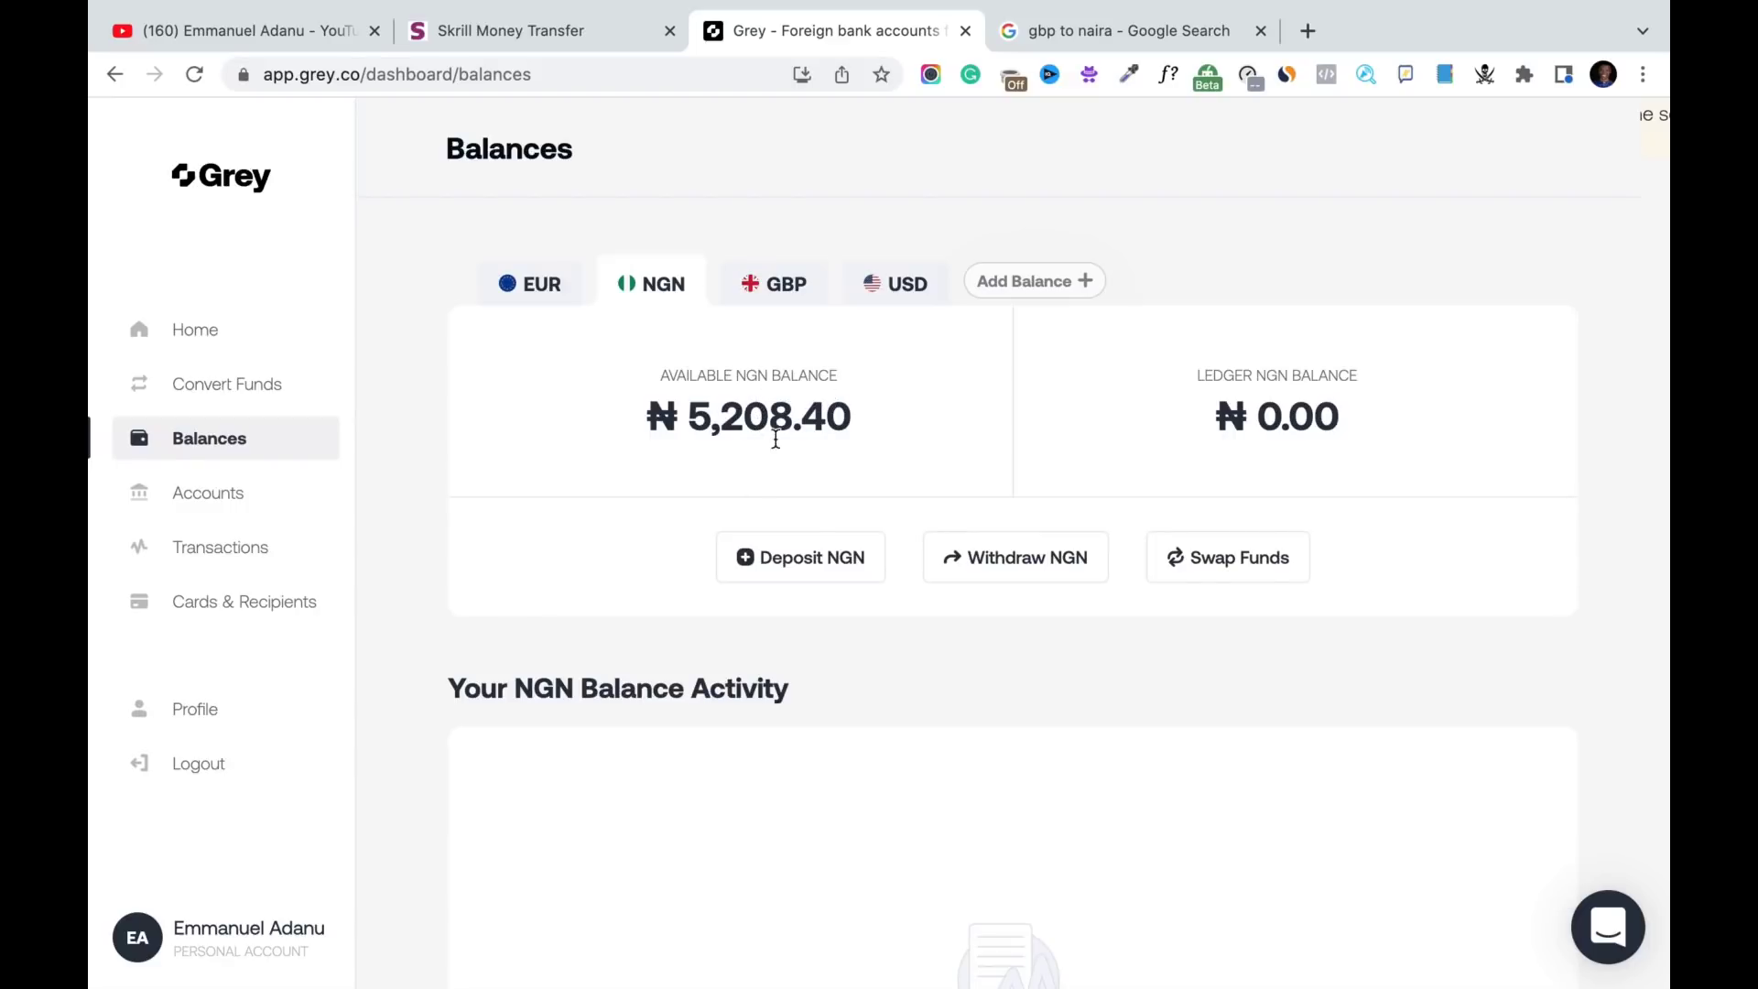
{"action": "left_click", "coordinate": [998, 554]}
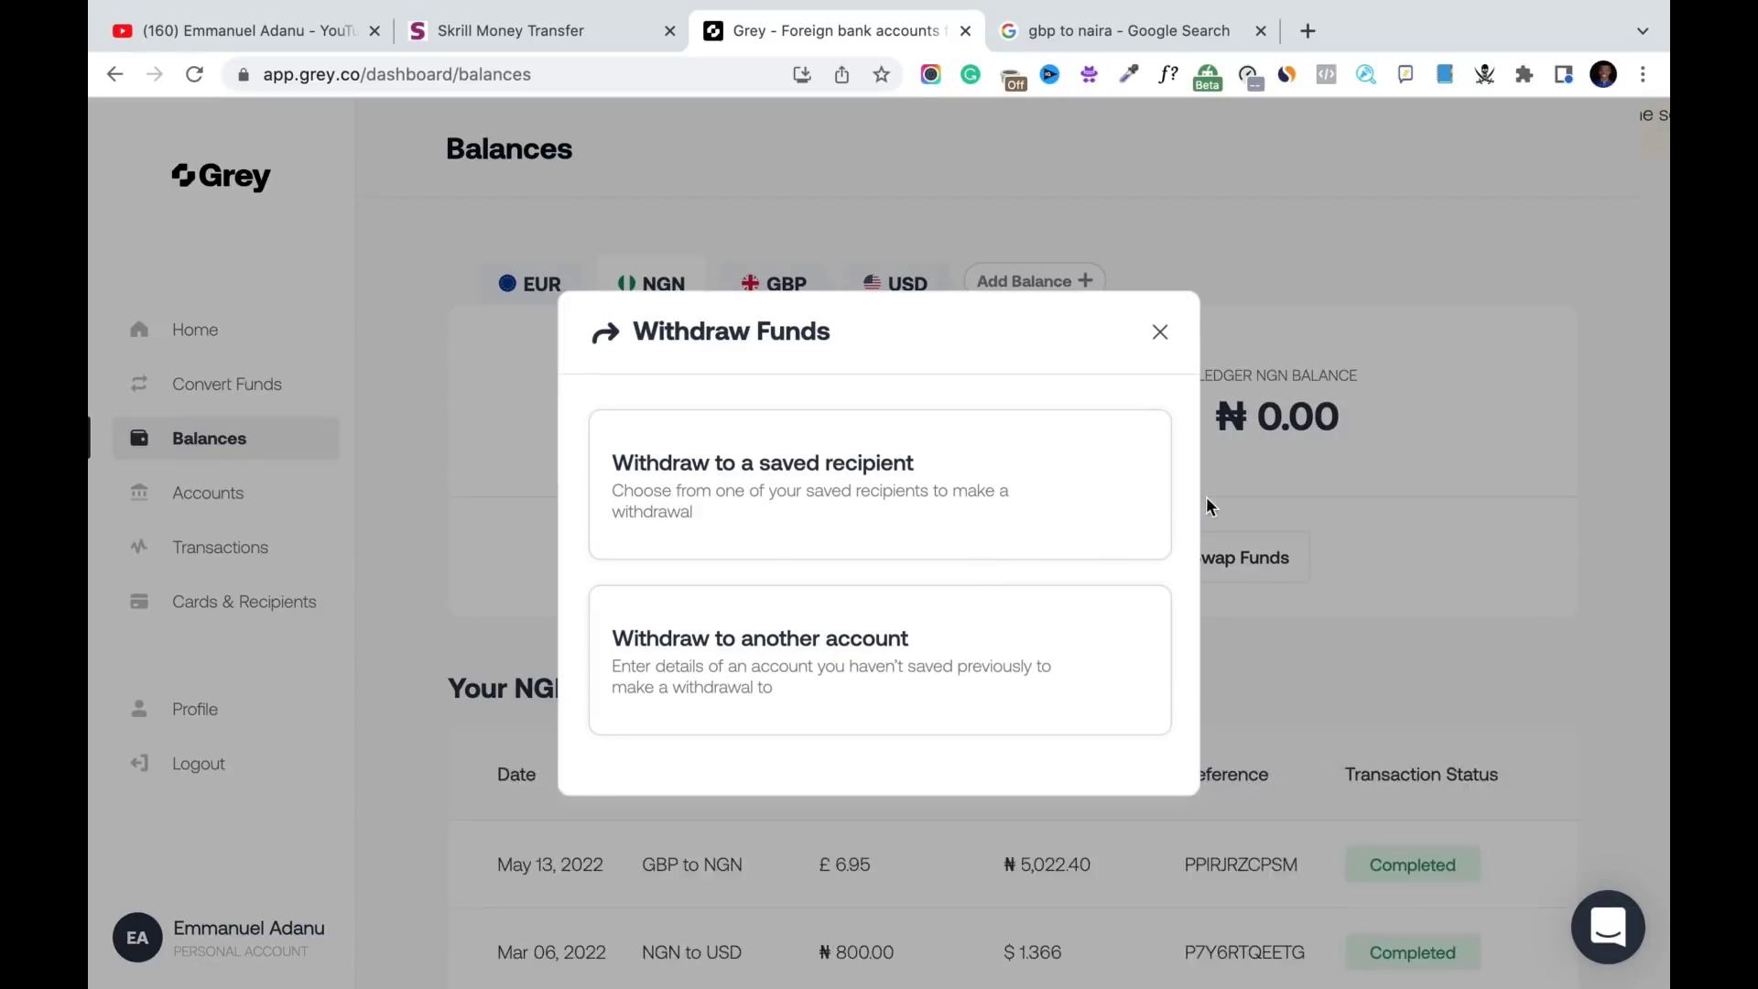
{"action": "left_click", "coordinate": [1161, 334]}
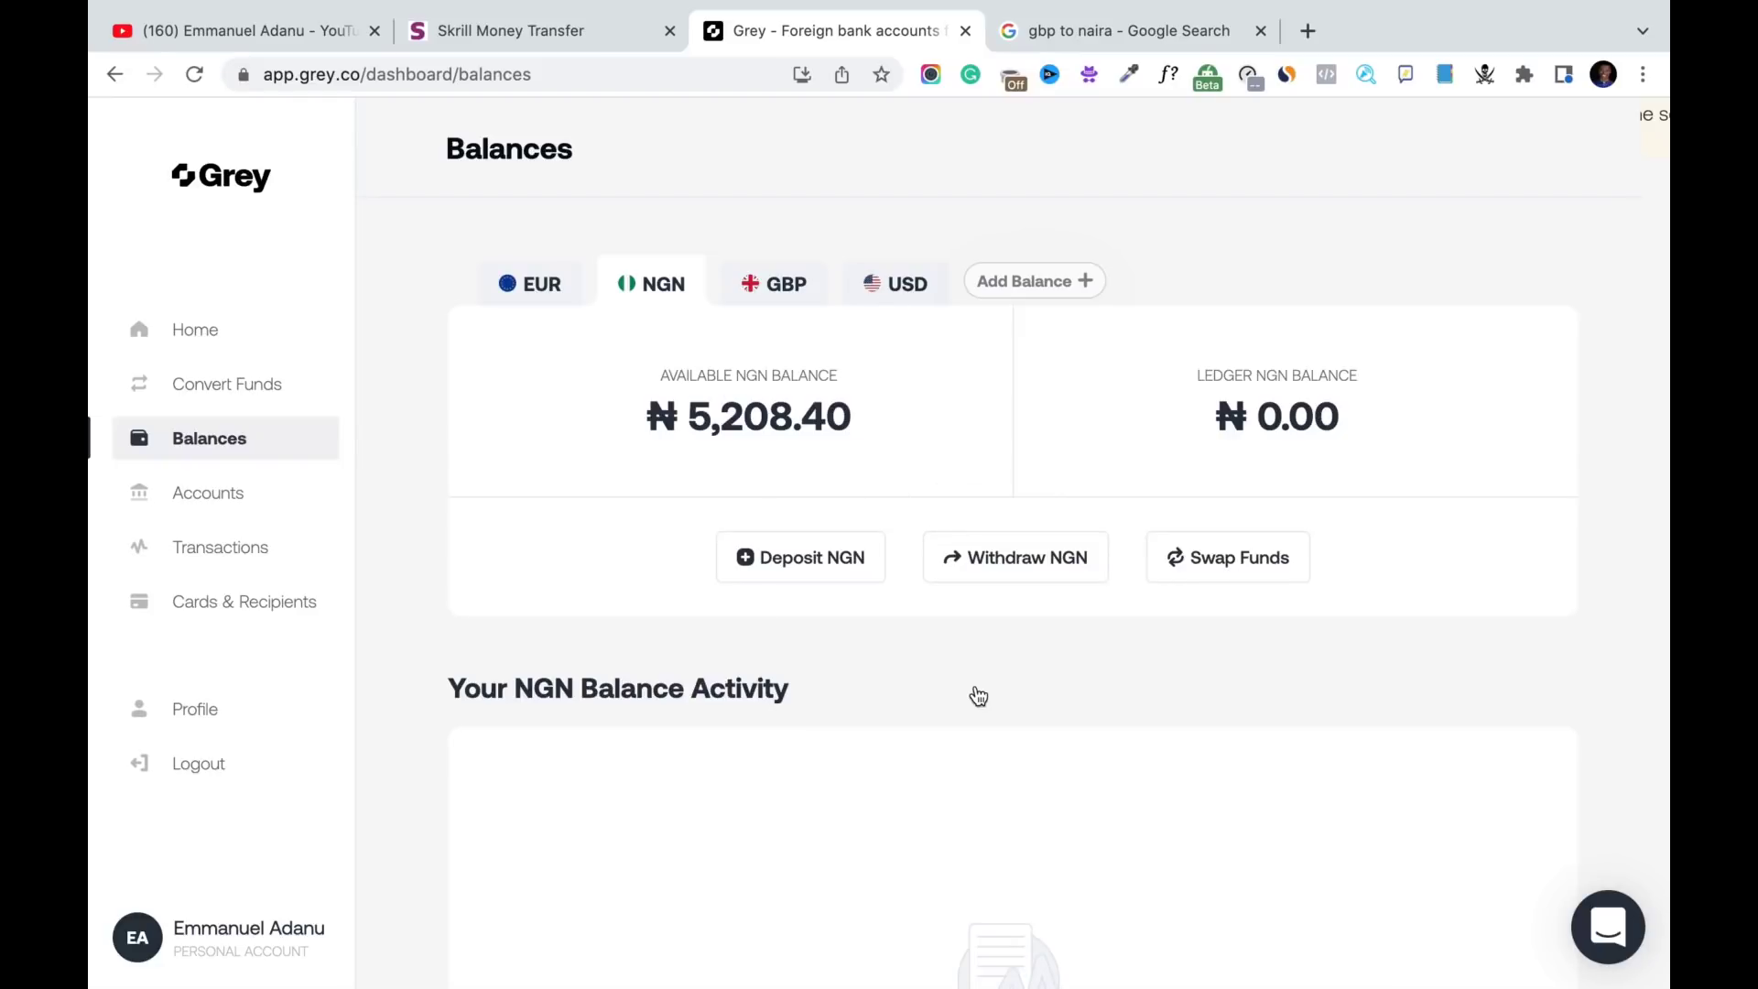
Switch to Calculator and divide the received naira amount, 5022, by the 9 dollars sent
{"action": "left_click", "coordinate": [953, 945]}
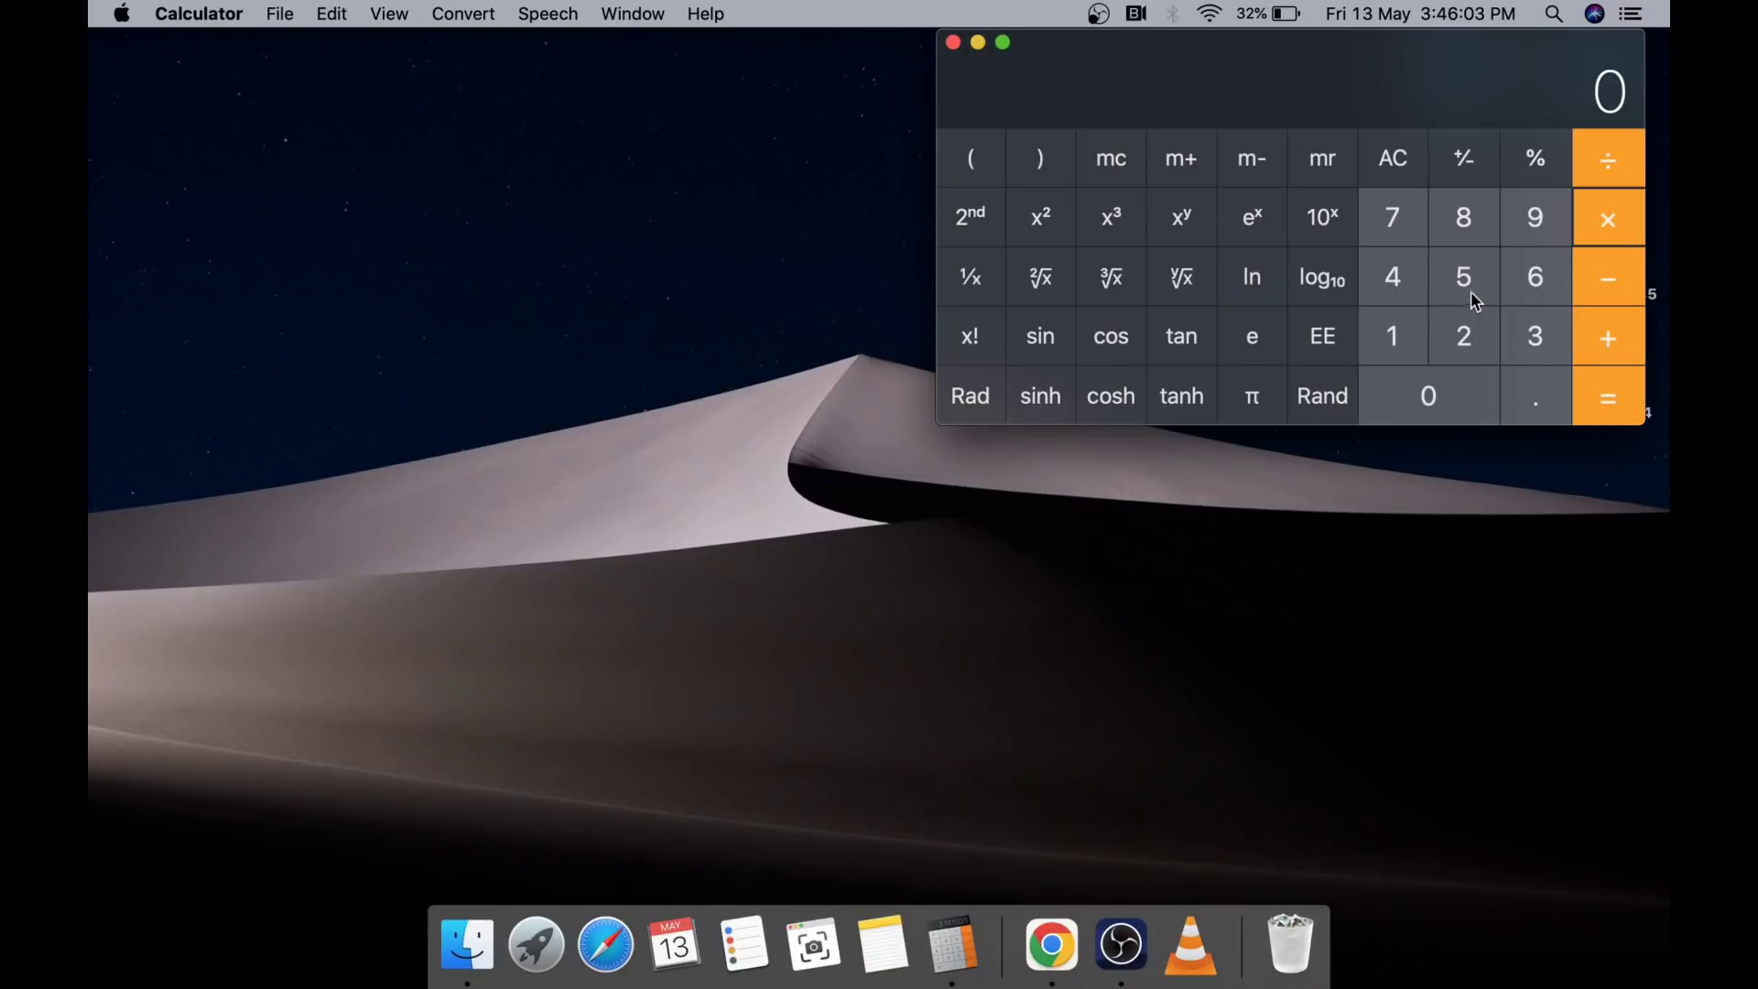
{"action": "left_click", "coordinate": [1471, 291]}
{"action": "left_click", "coordinate": [1429, 396]}
{"action": "left_click", "coordinate": [1466, 335]}
{"action": "left_click", "coordinate": [1465, 335]}
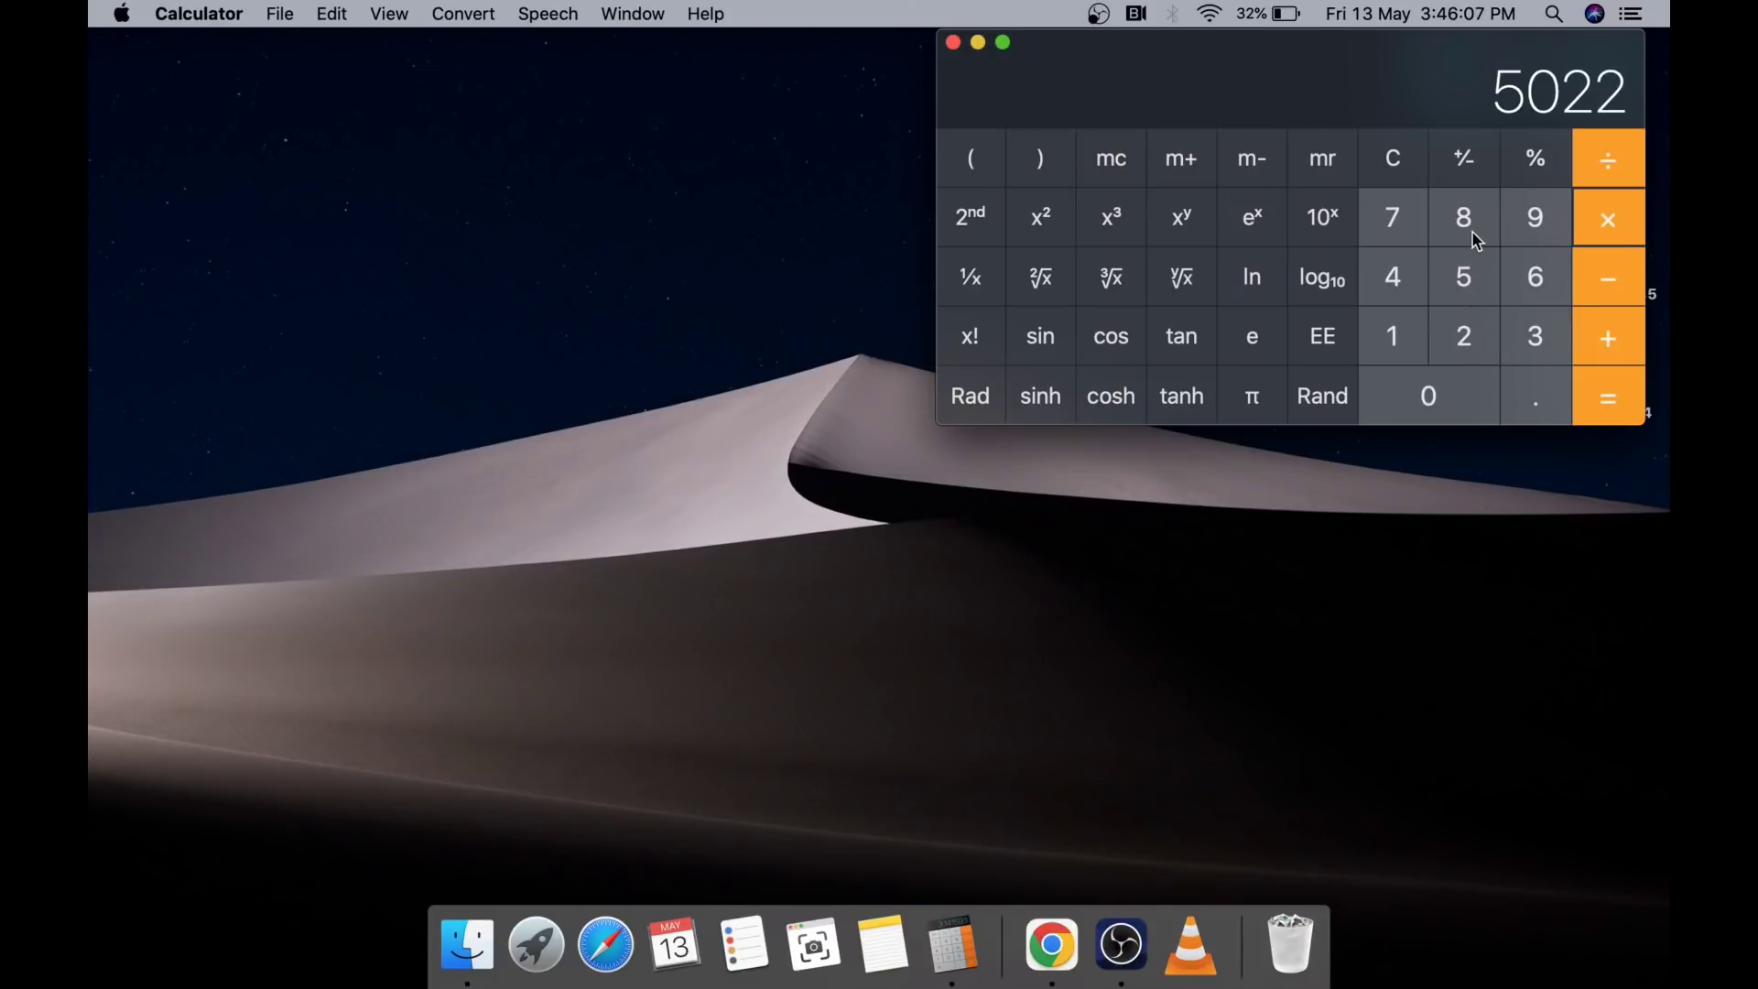
{"action": "left_click", "coordinate": [1613, 165]}
{"action": "left_click", "coordinate": [1538, 219]}
{"action": "key", "text": "Return"}
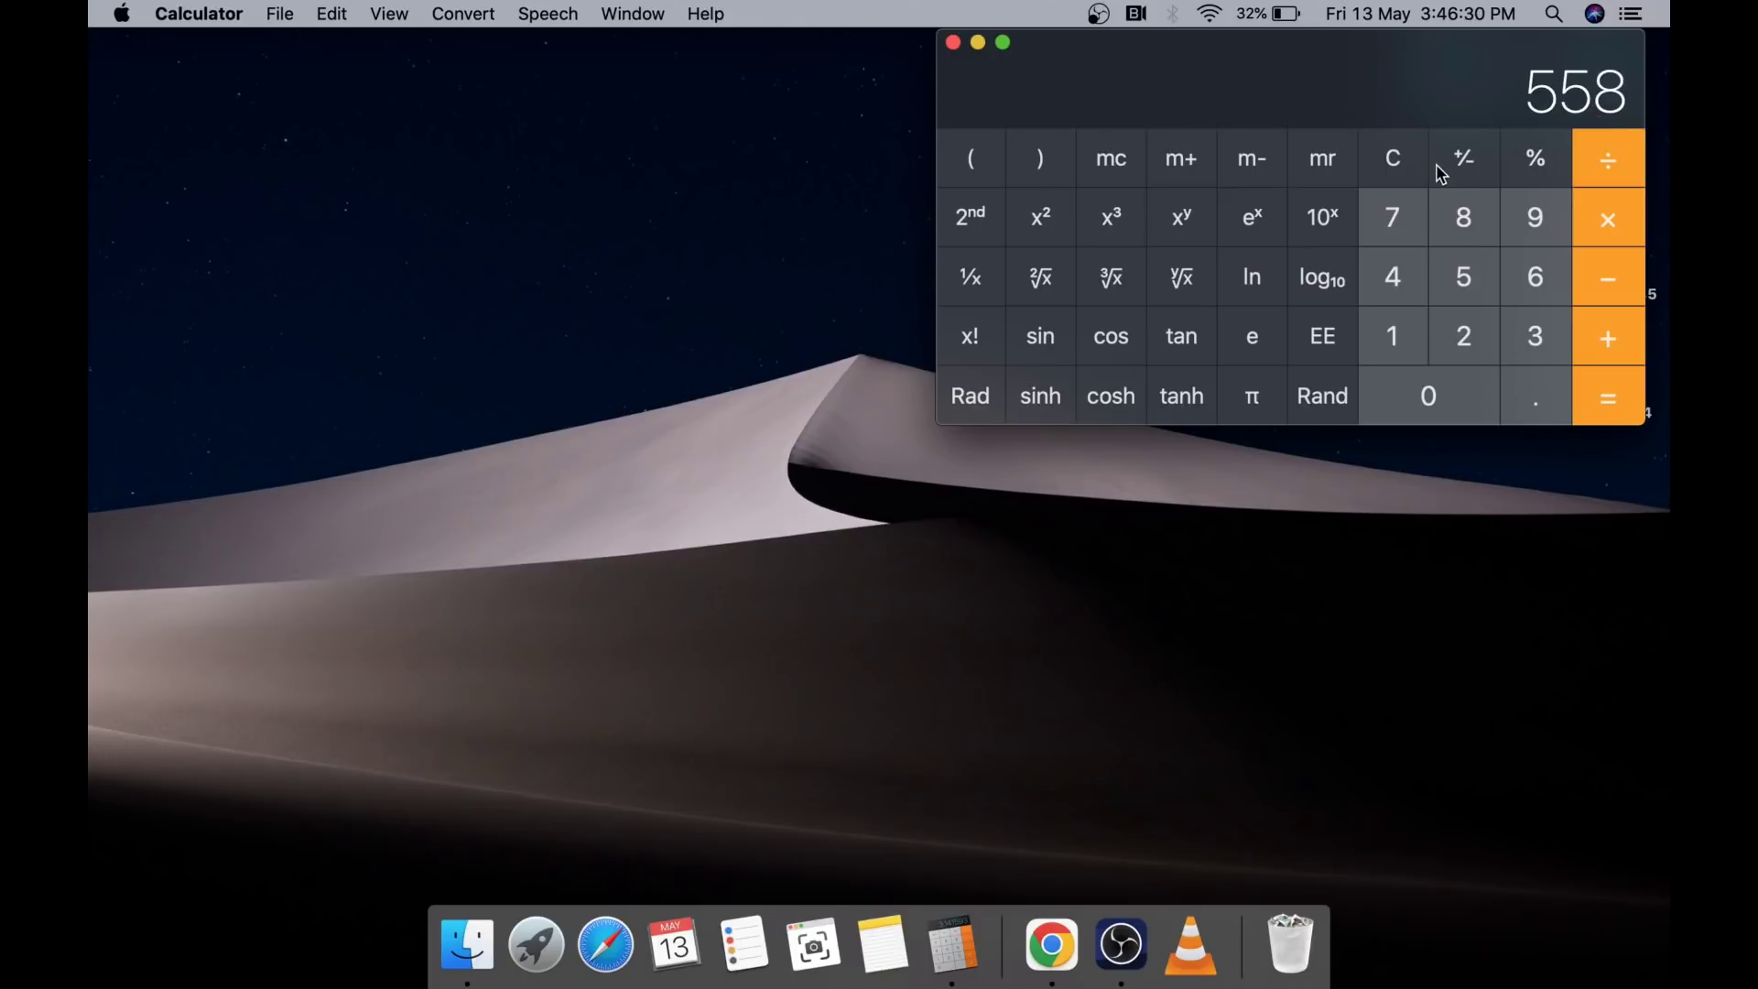
Clear the calculator and multiply 58 by 10
{"action": "left_click", "coordinate": [1401, 165]}
{"action": "left_click", "coordinate": [1448, 271]}
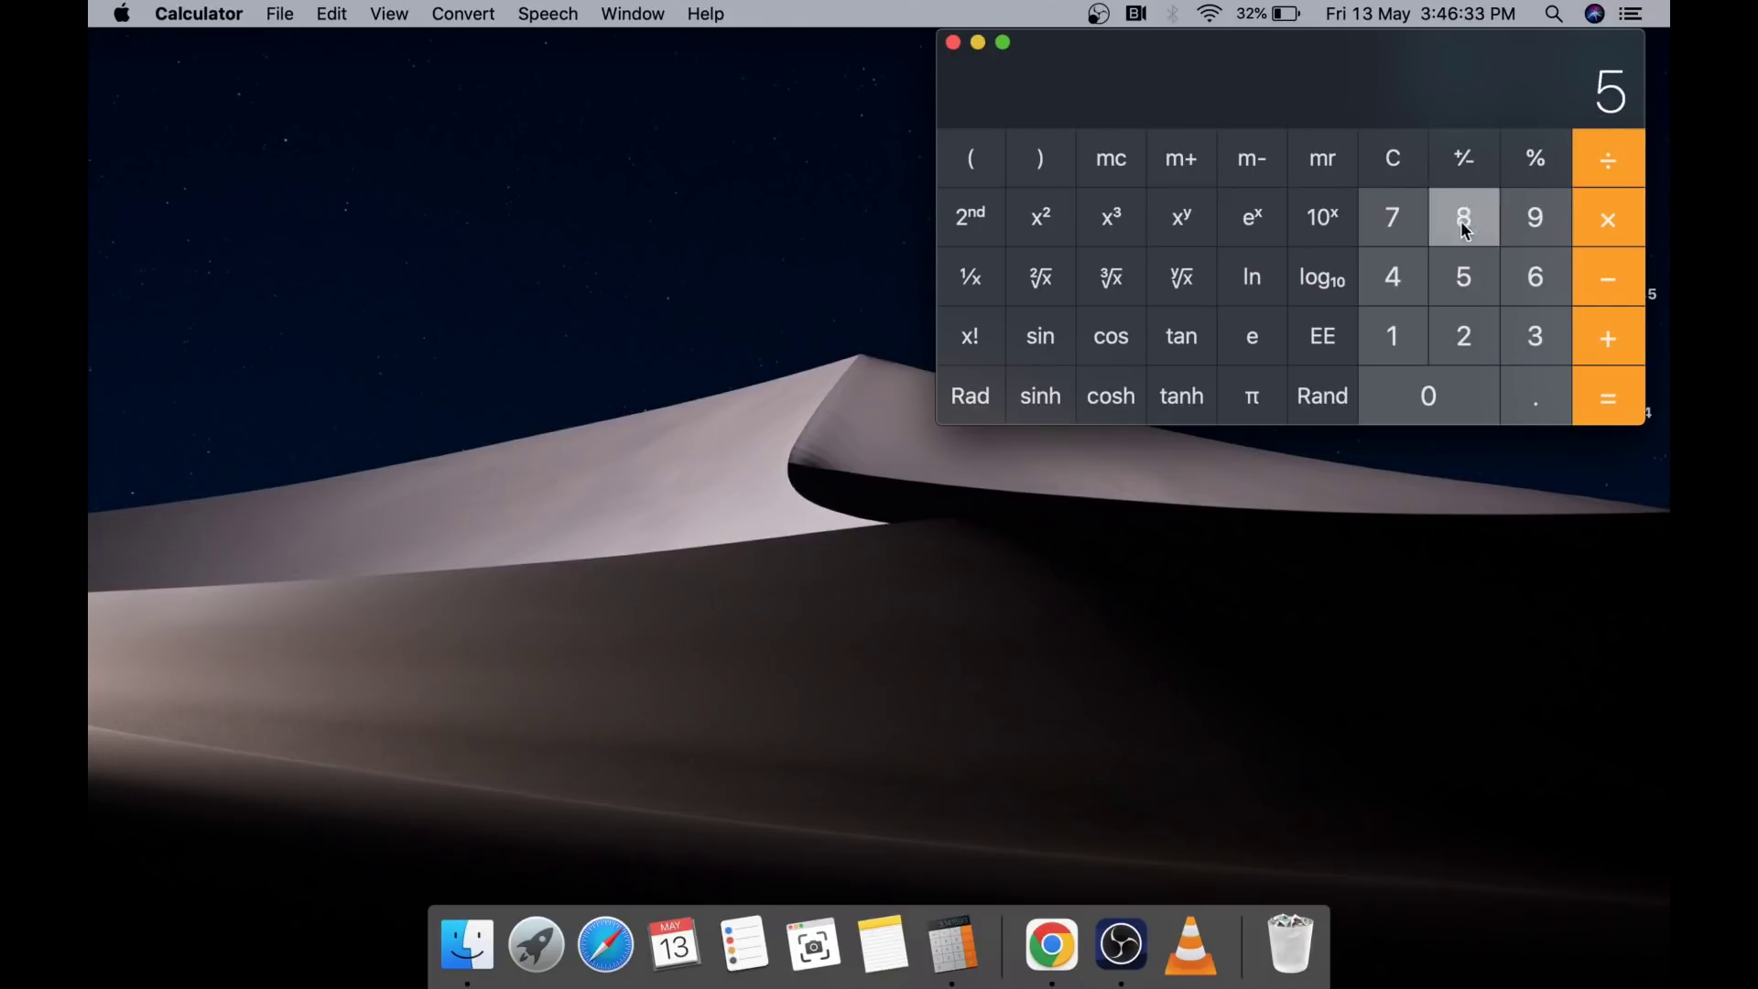
{"action": "left_click", "coordinate": [1462, 217]}
{"action": "left_click", "coordinate": [1605, 221]}
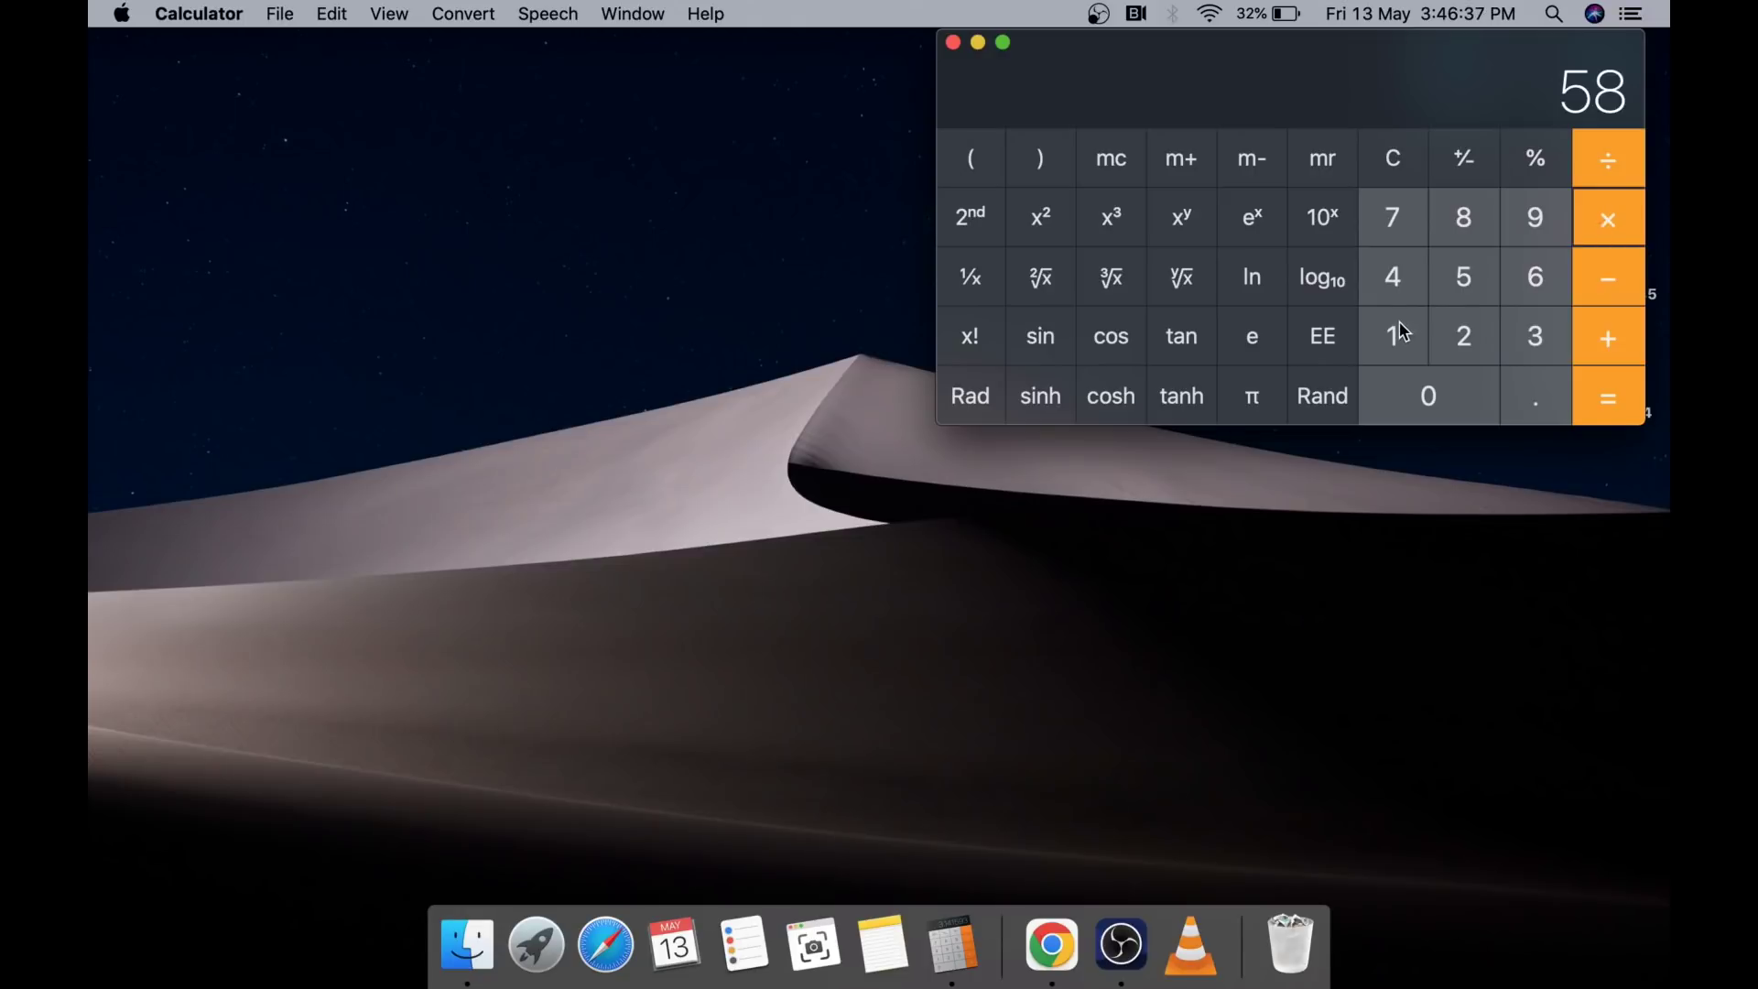
{"action": "left_click", "coordinate": [1397, 332]}
{"action": "left_click", "coordinate": [1436, 396]}
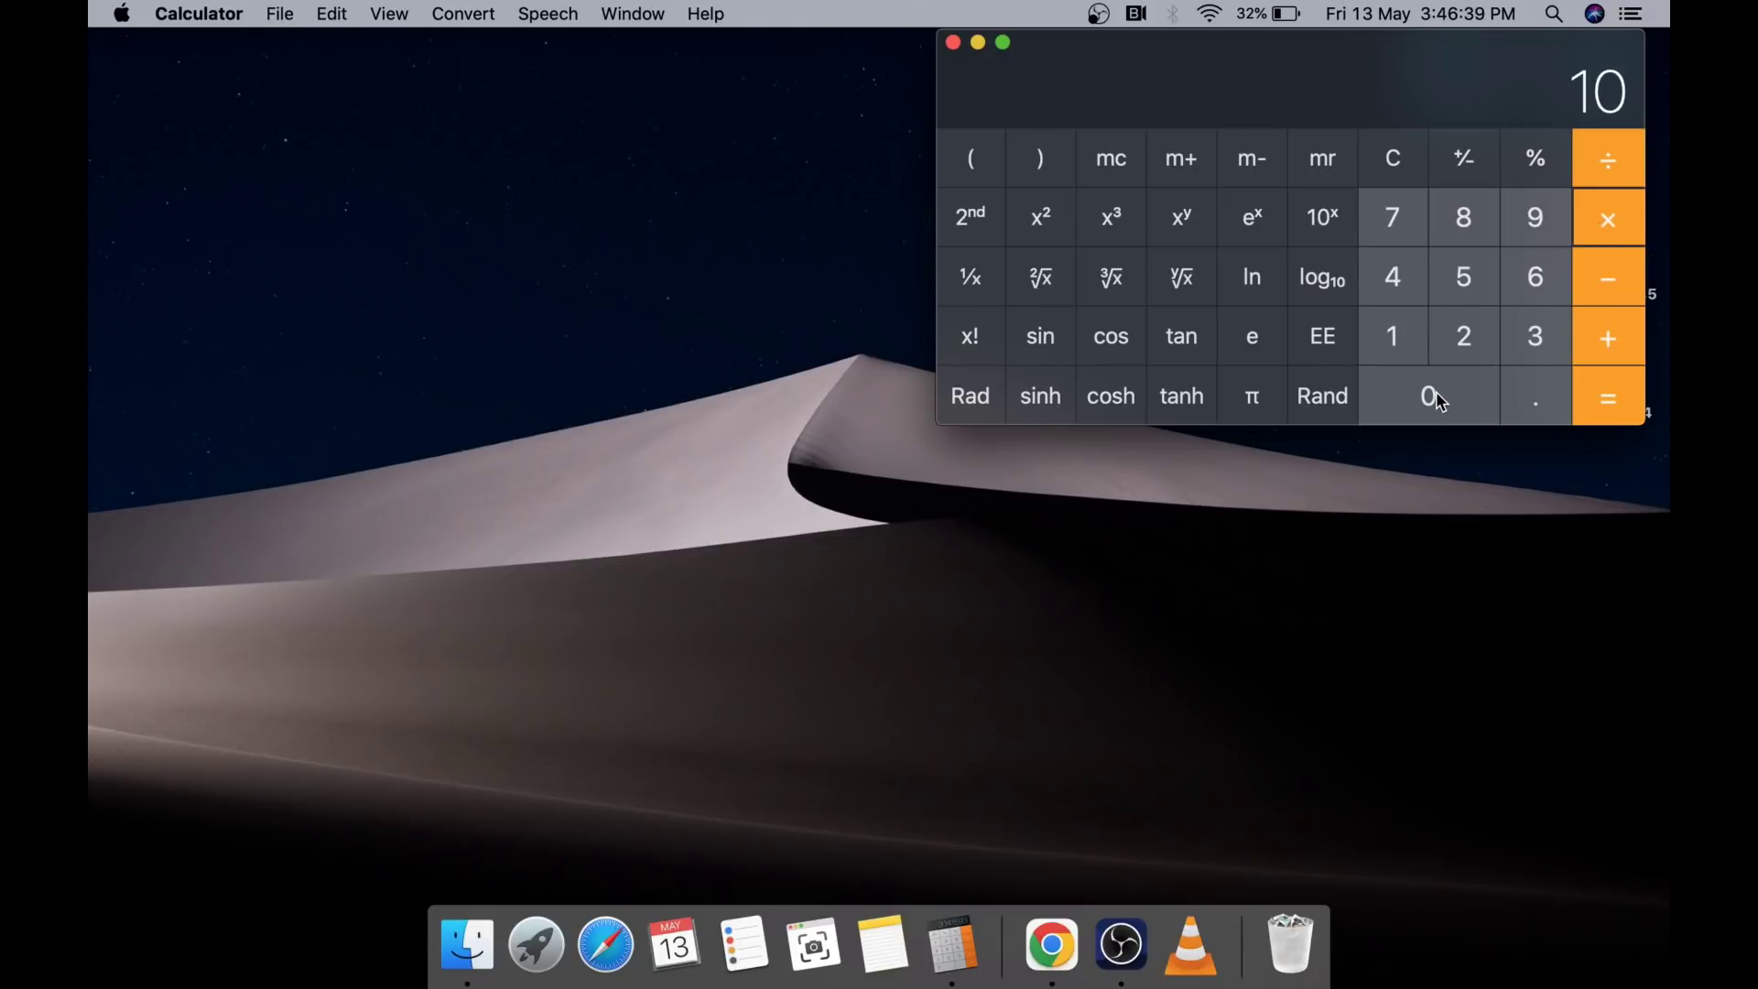
{"action": "left_click", "coordinate": [1609, 395]}
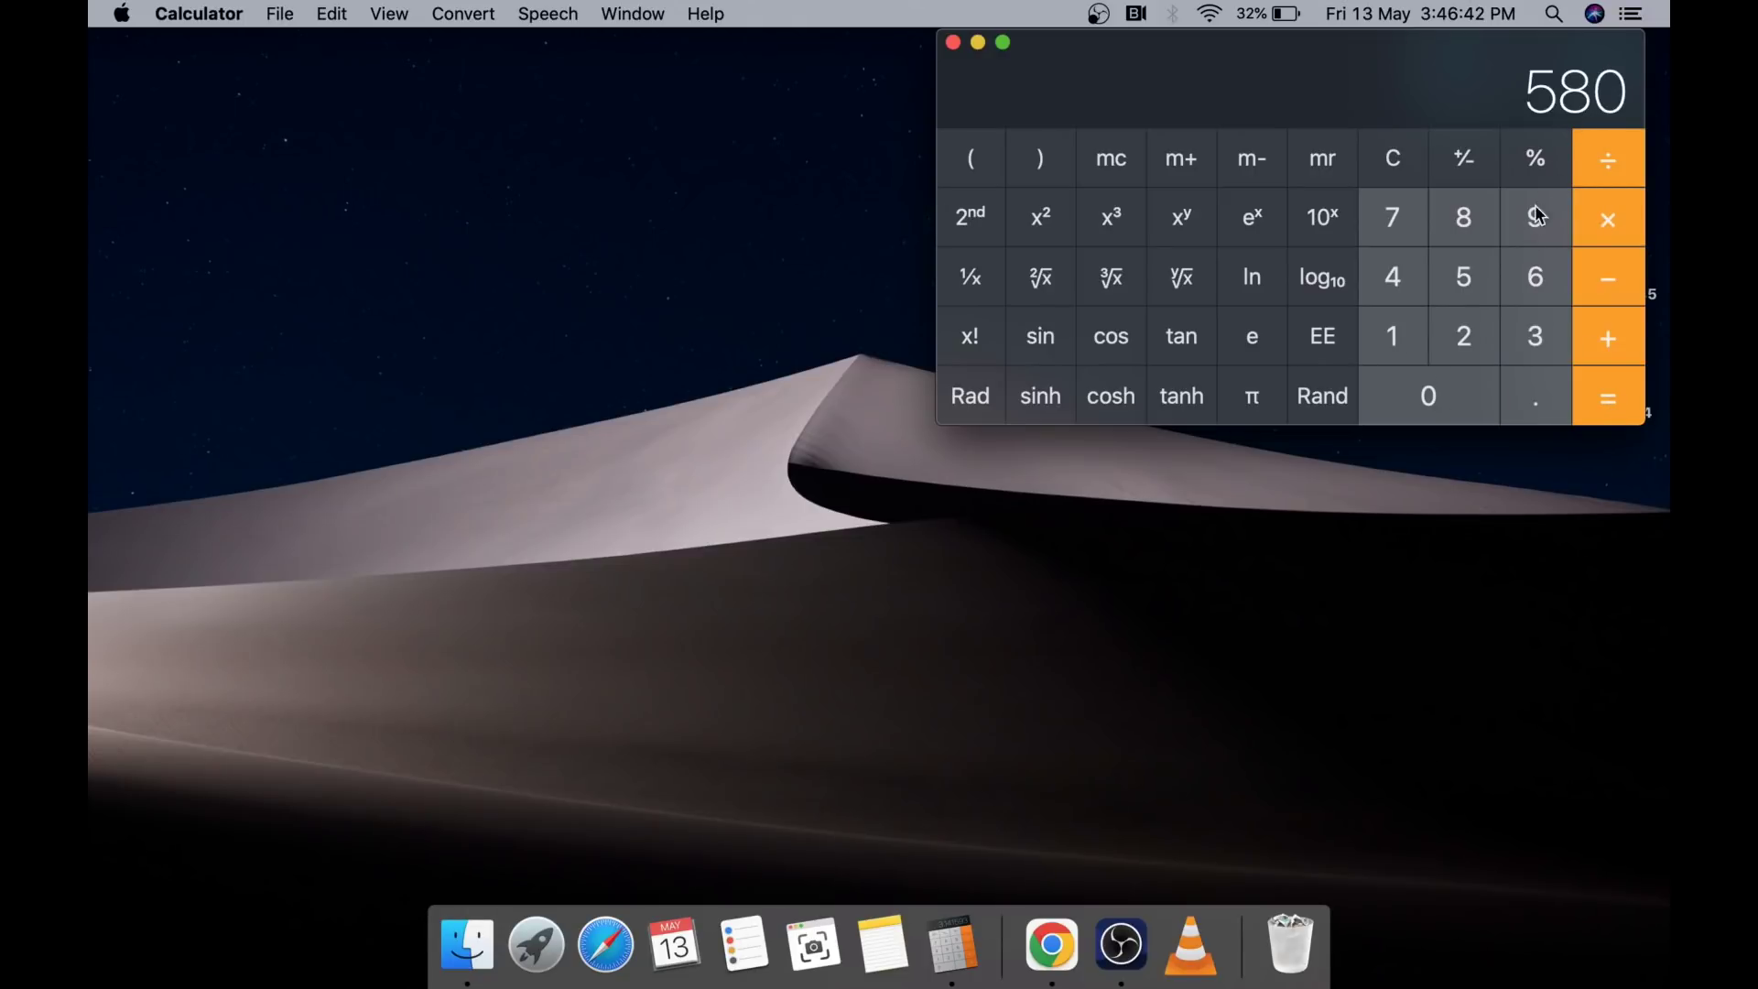
Clear the calculator and multiply 58 by 1000
{"action": "left_click", "coordinate": [1406, 173]}
{"action": "left_click", "coordinate": [1472, 270]}
{"action": "left_click", "coordinate": [1474, 220]}
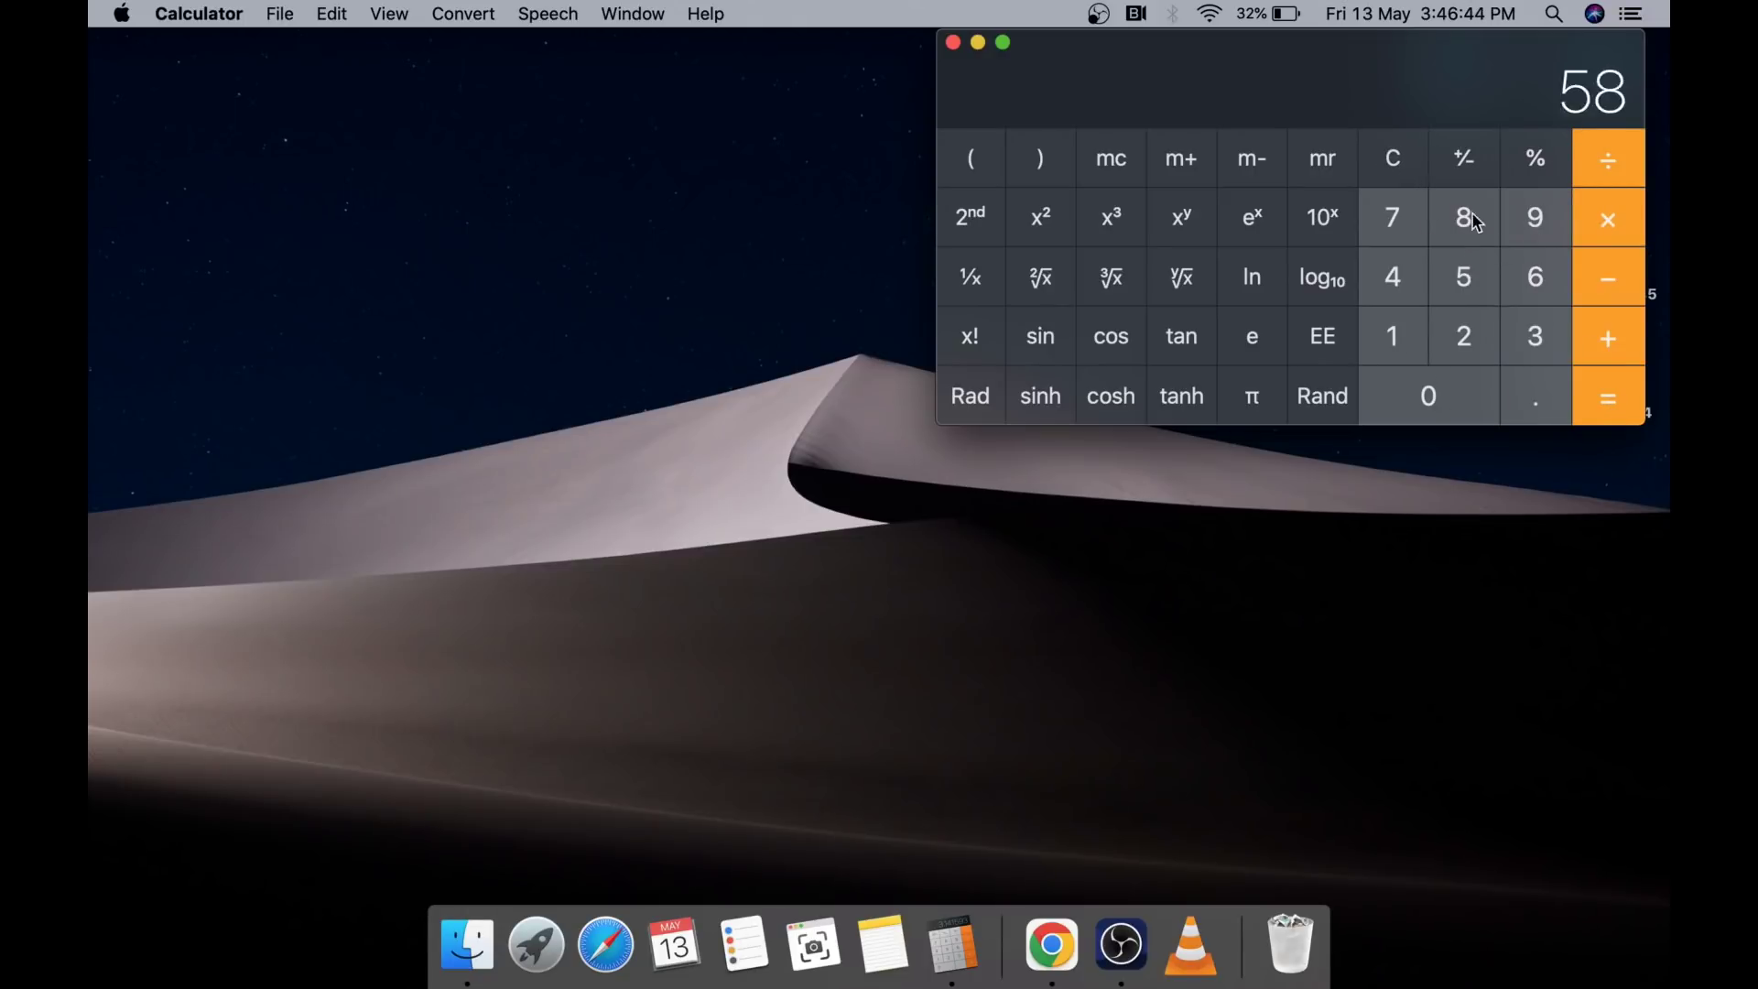
{"action": "left_click", "coordinate": [1606, 222]}
{"action": "left_click", "coordinate": [1401, 337]}
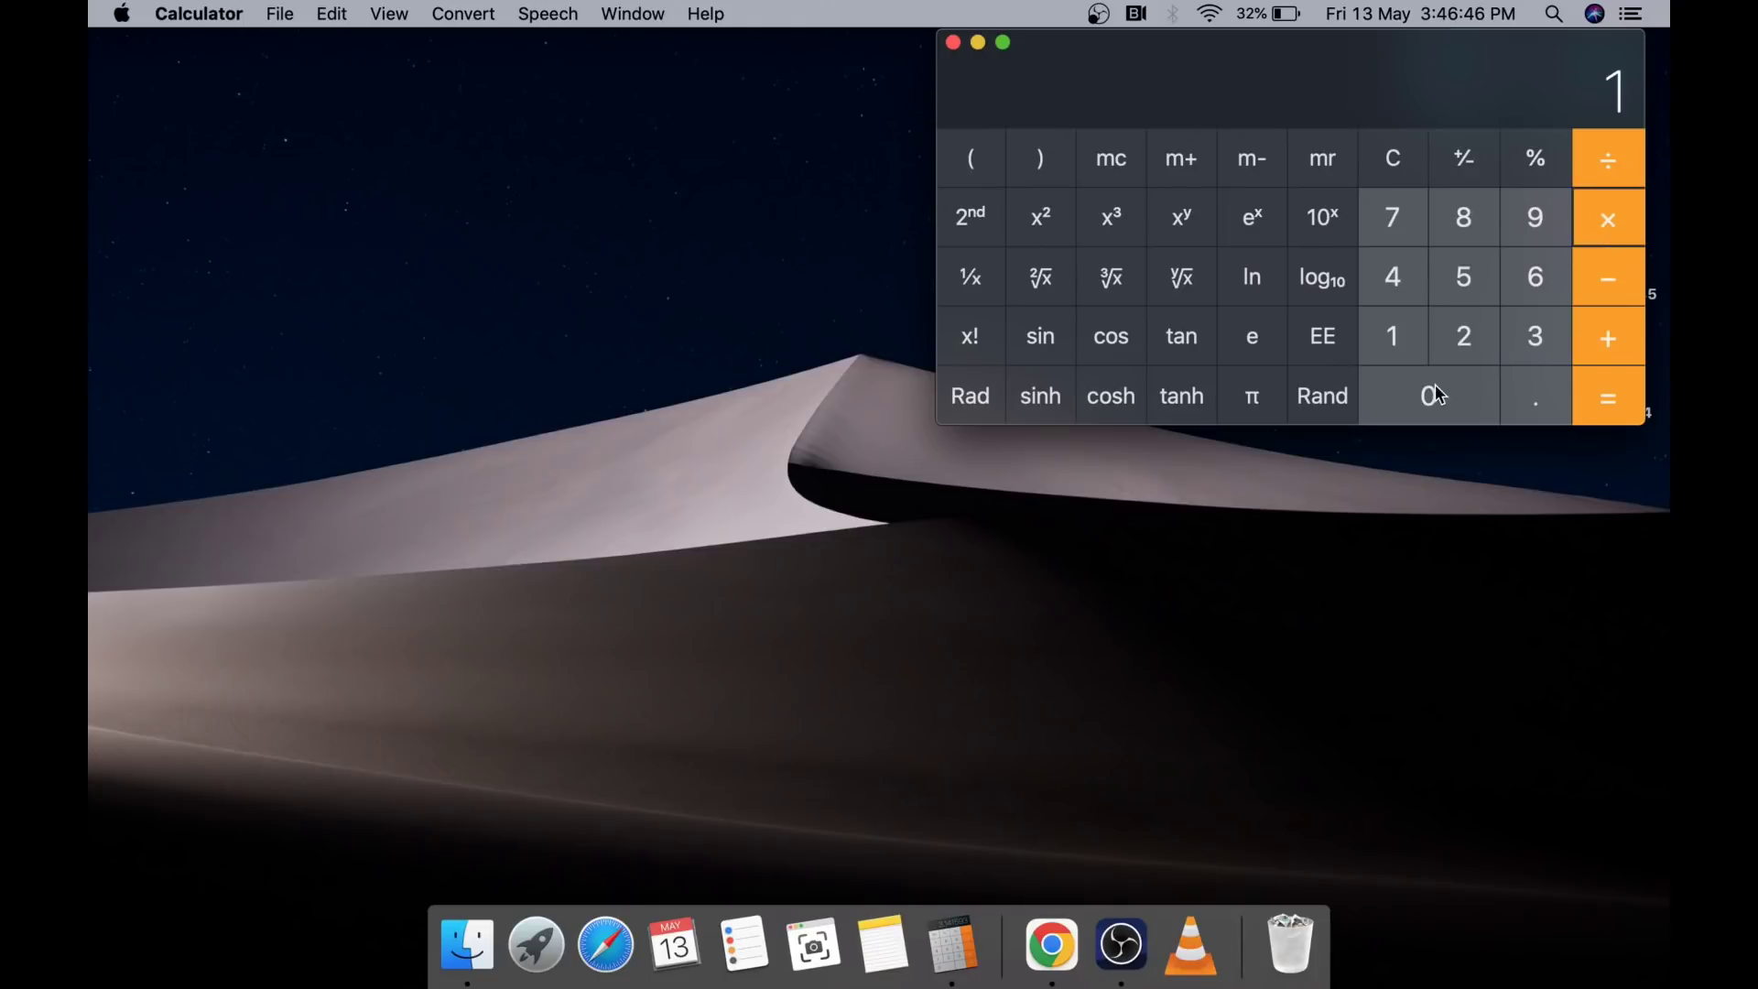
{"action": "left_click", "coordinate": [1436, 394]}
{"action": "double_click", "coordinate": [1435, 394]}
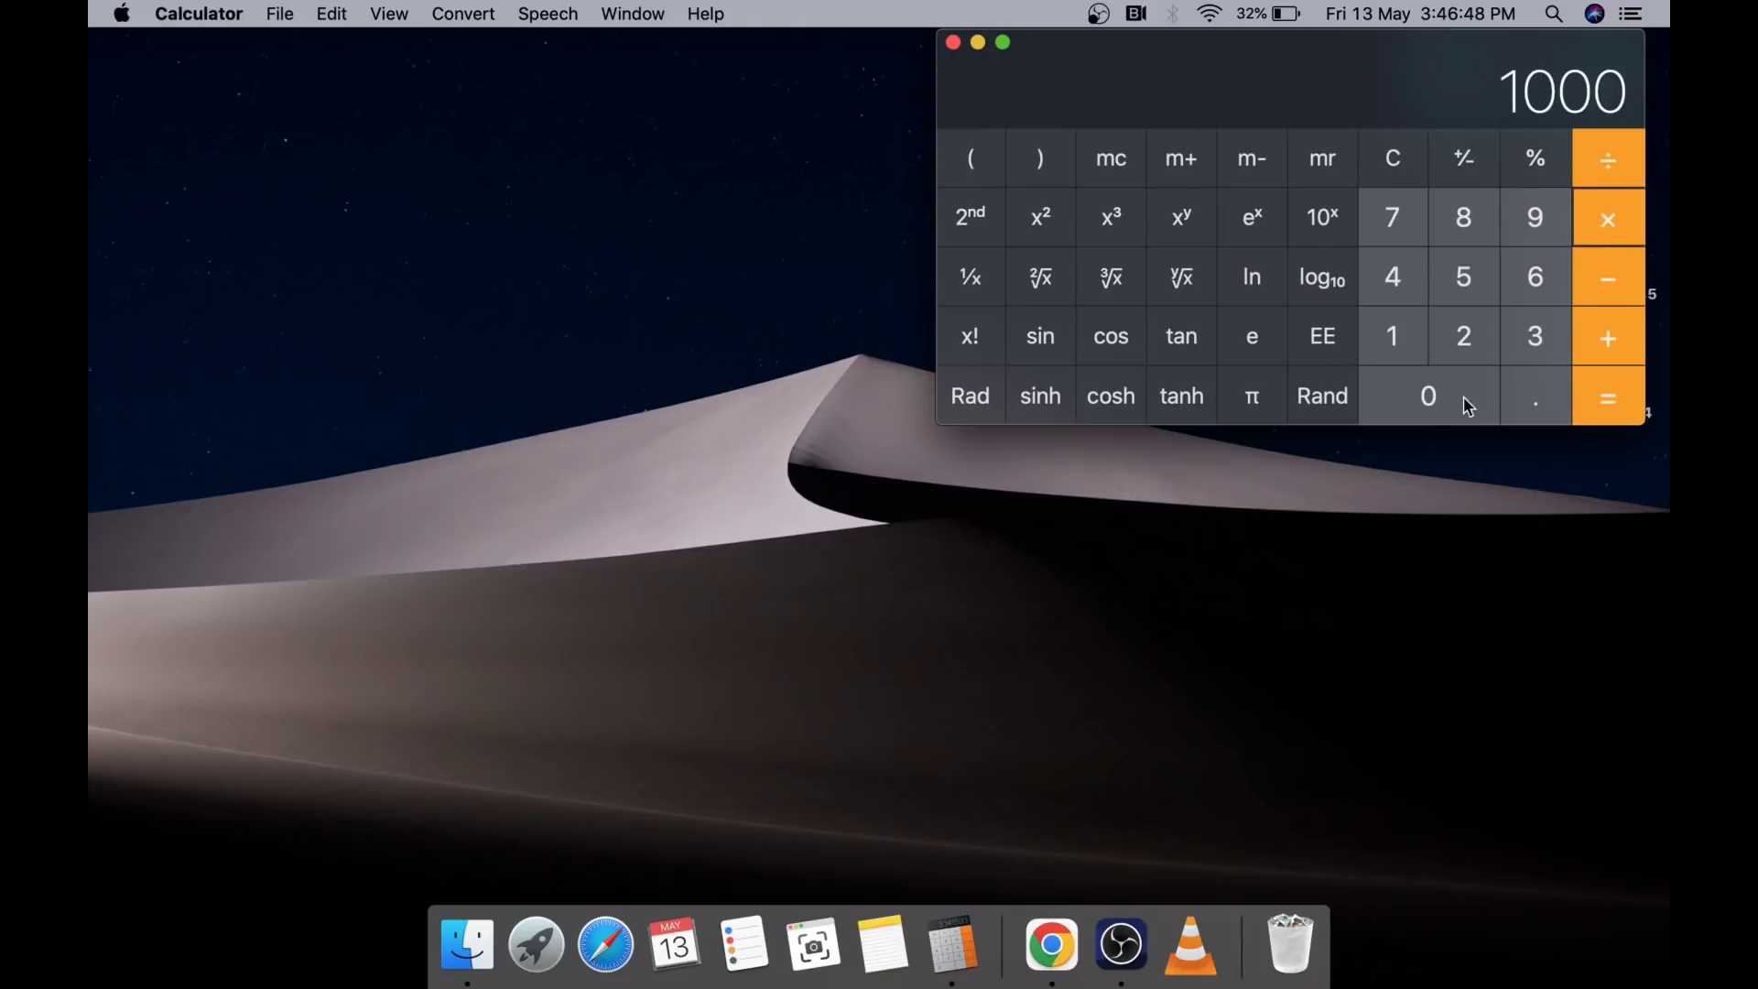
{"action": "left_click", "coordinate": [1580, 381]}
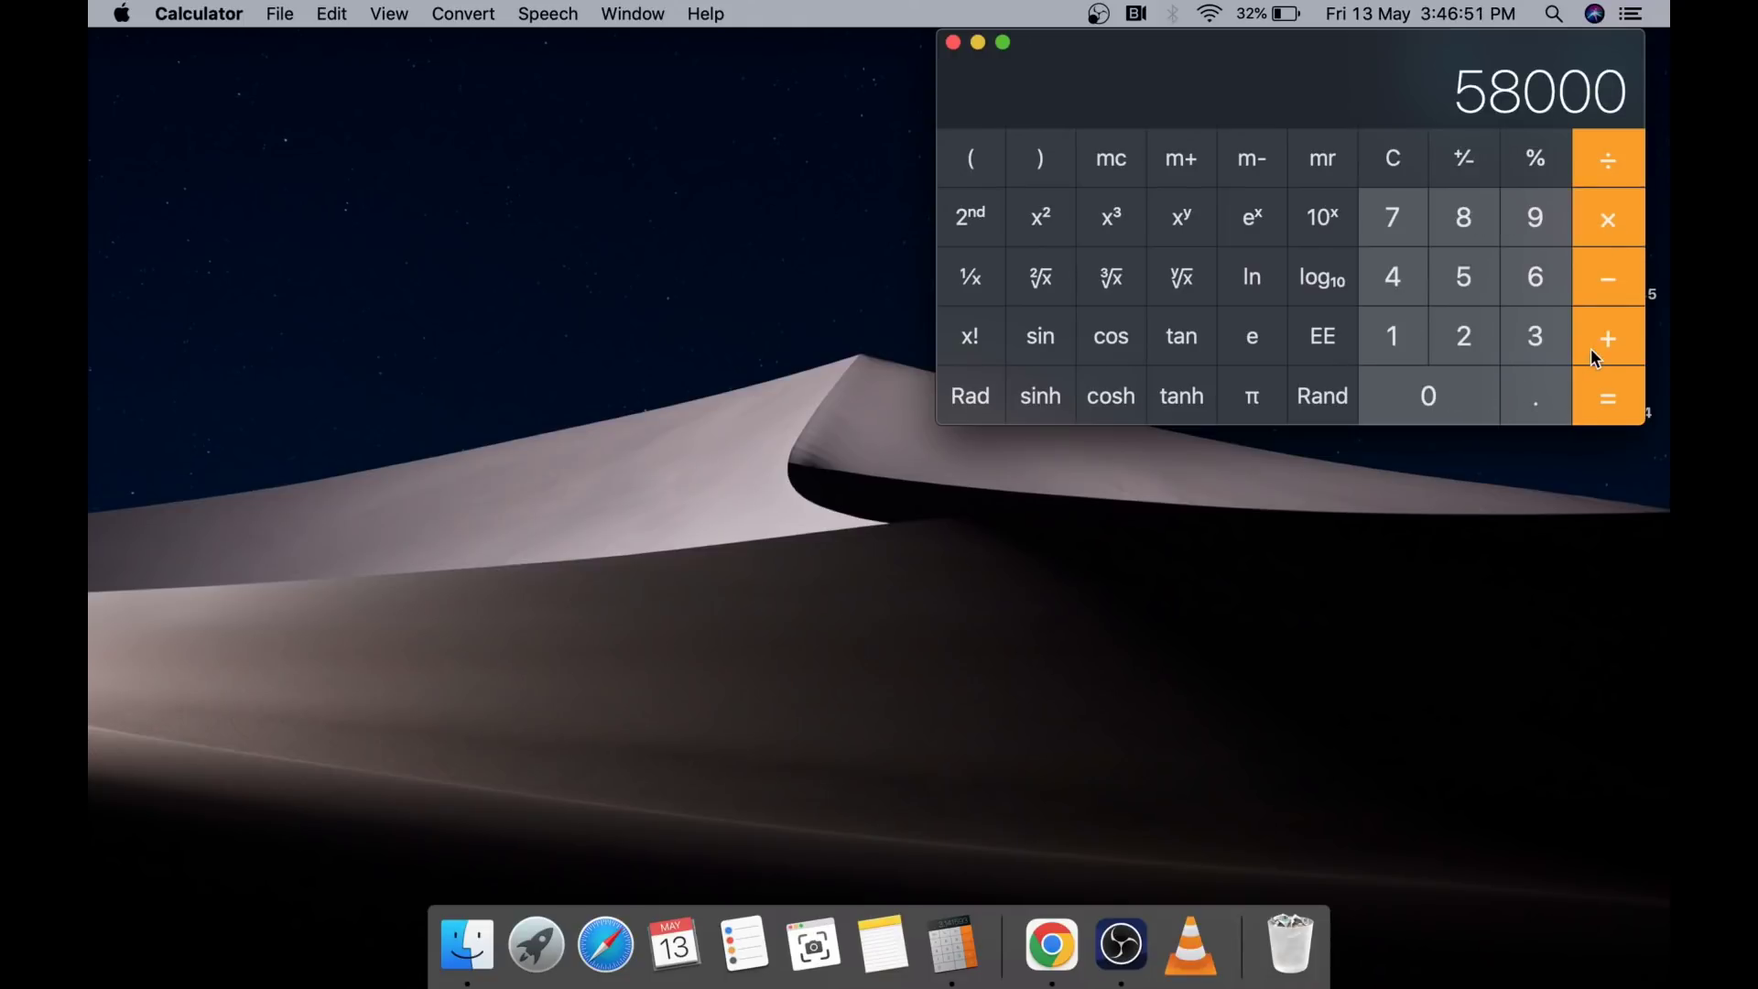